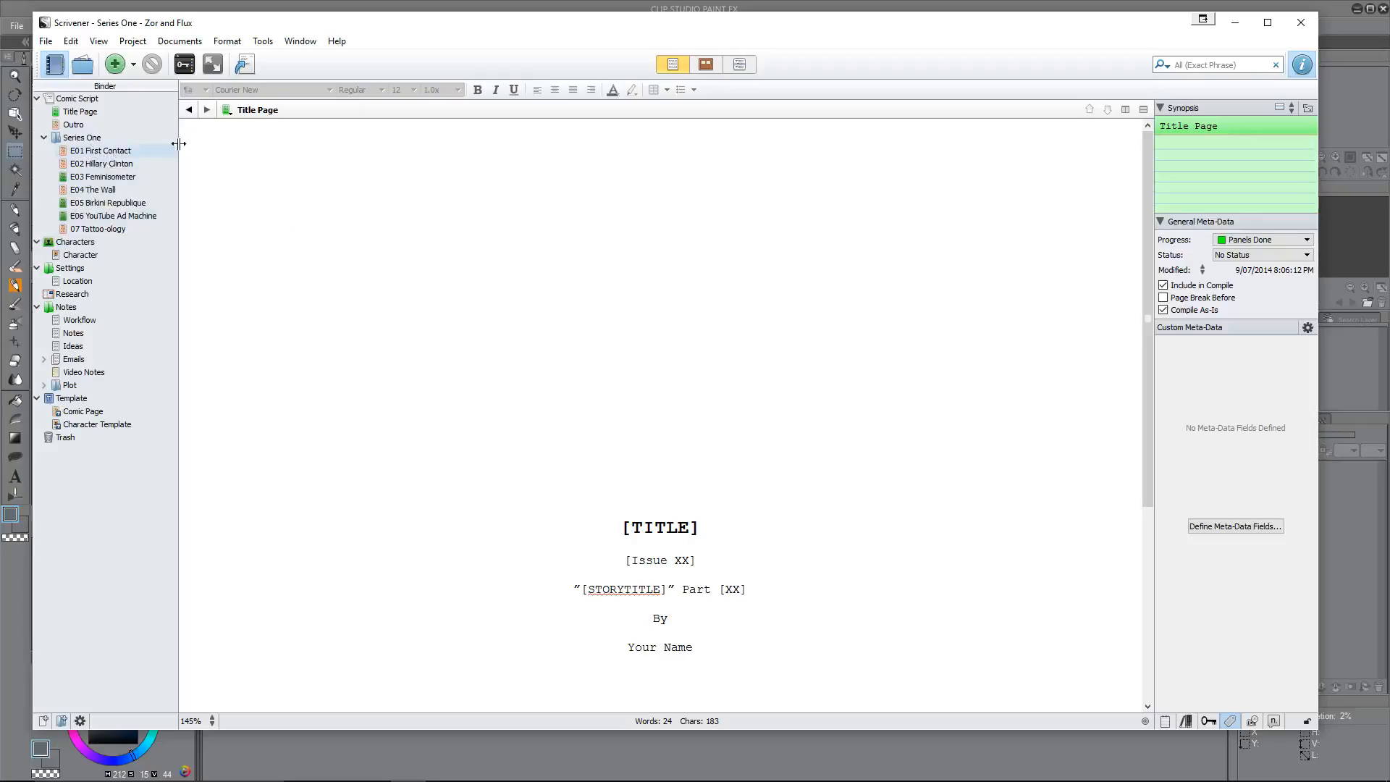
Step: Add a new comic page at the end of the Series One folder and name it "08 Gender Flipbook"
click(87, 138)
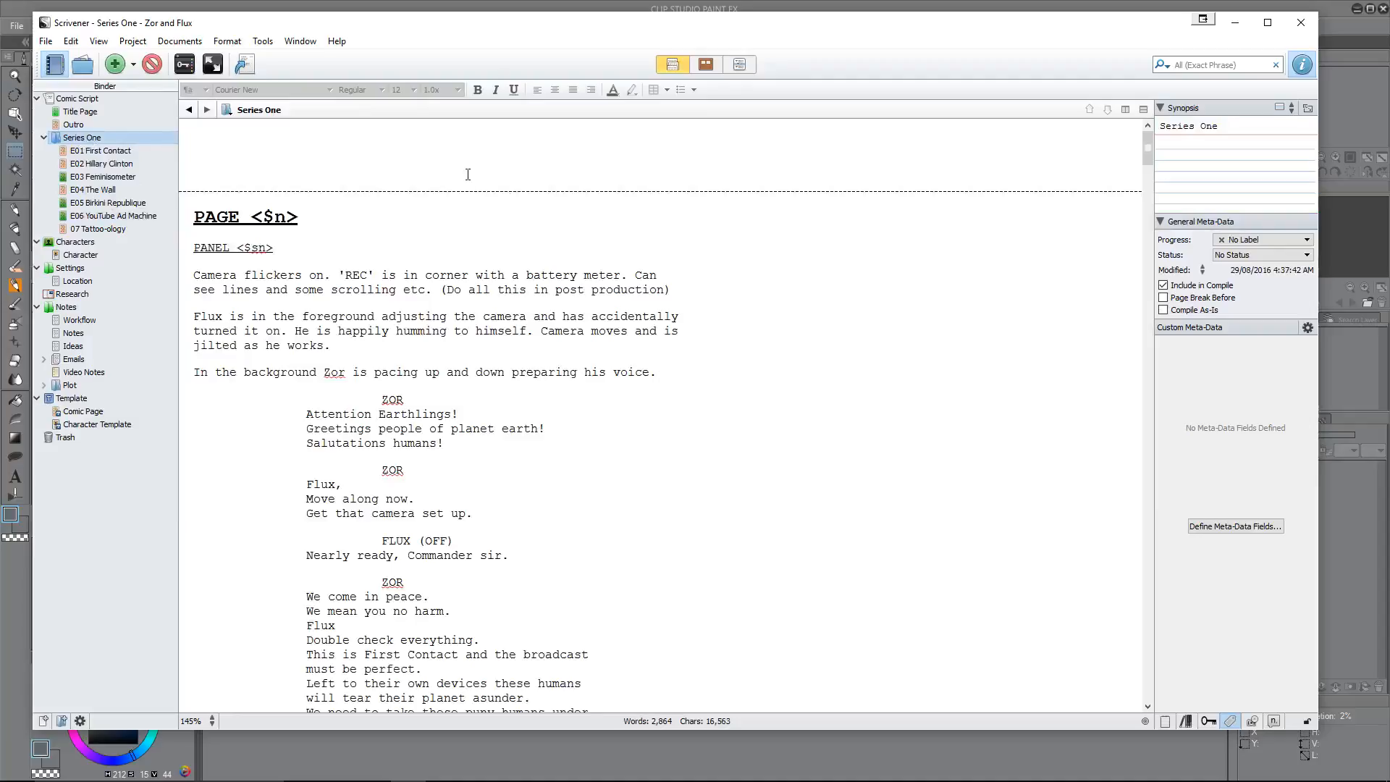
key(ctrl+n)
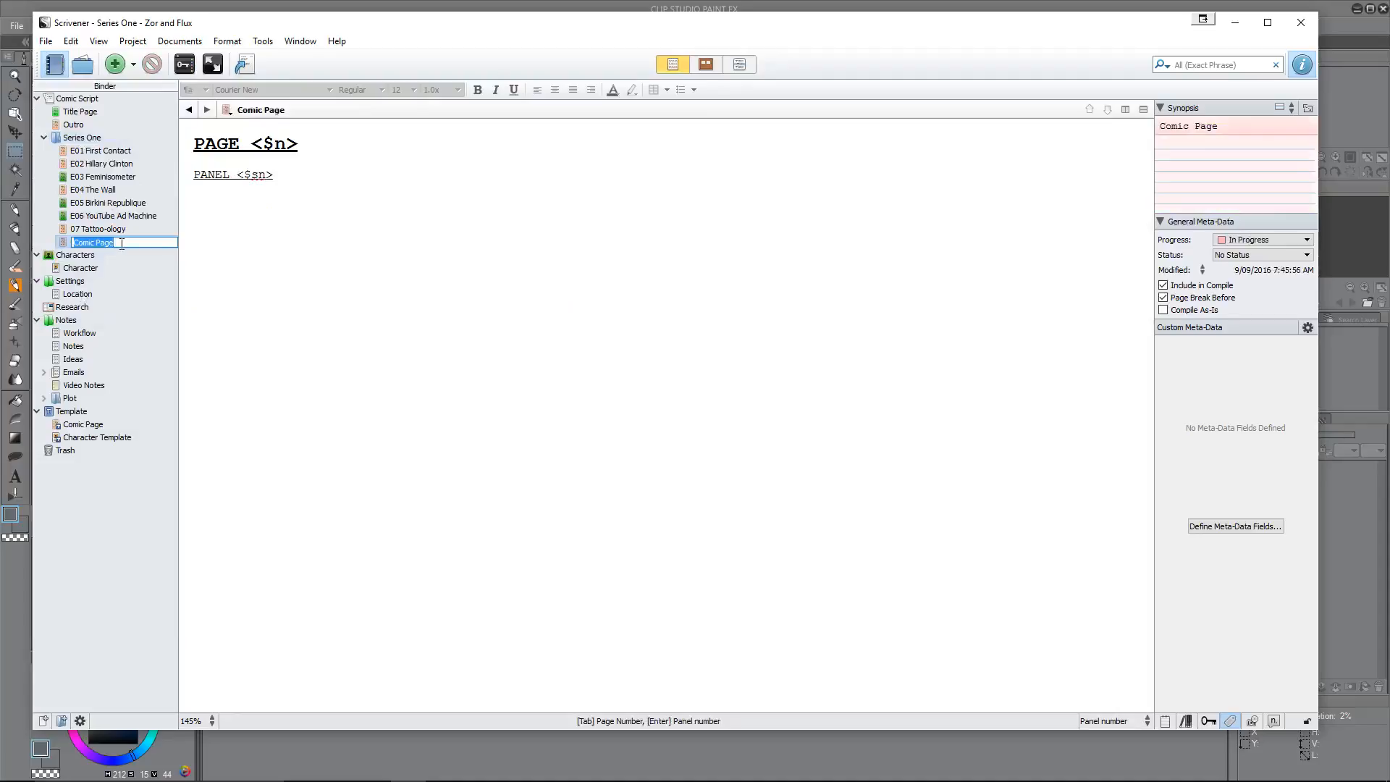
text(08)
text(Gender Flipboo)
text(k)
key(Return)
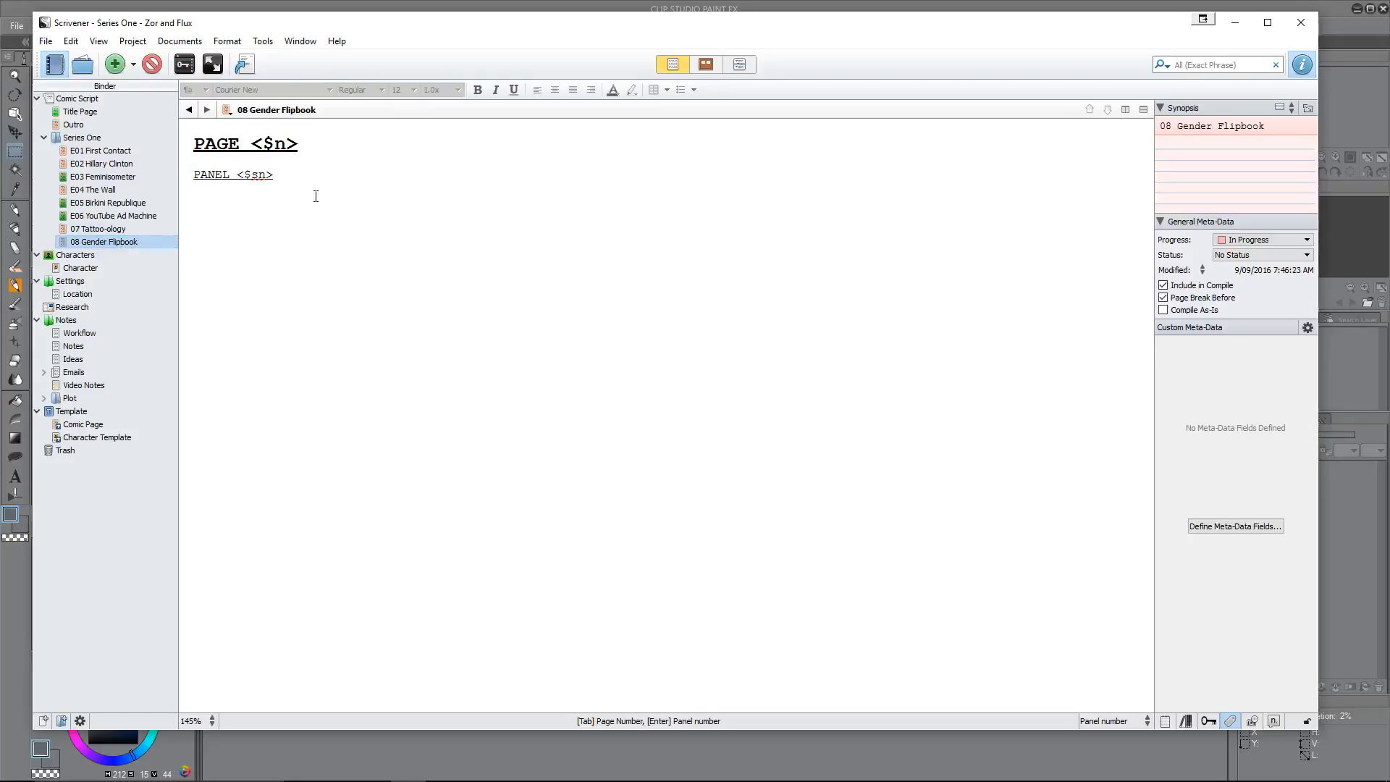
Step: Start a panel description line beneath the panel heading of 08 Gender Flipbook and check the available script element types
click(255, 199)
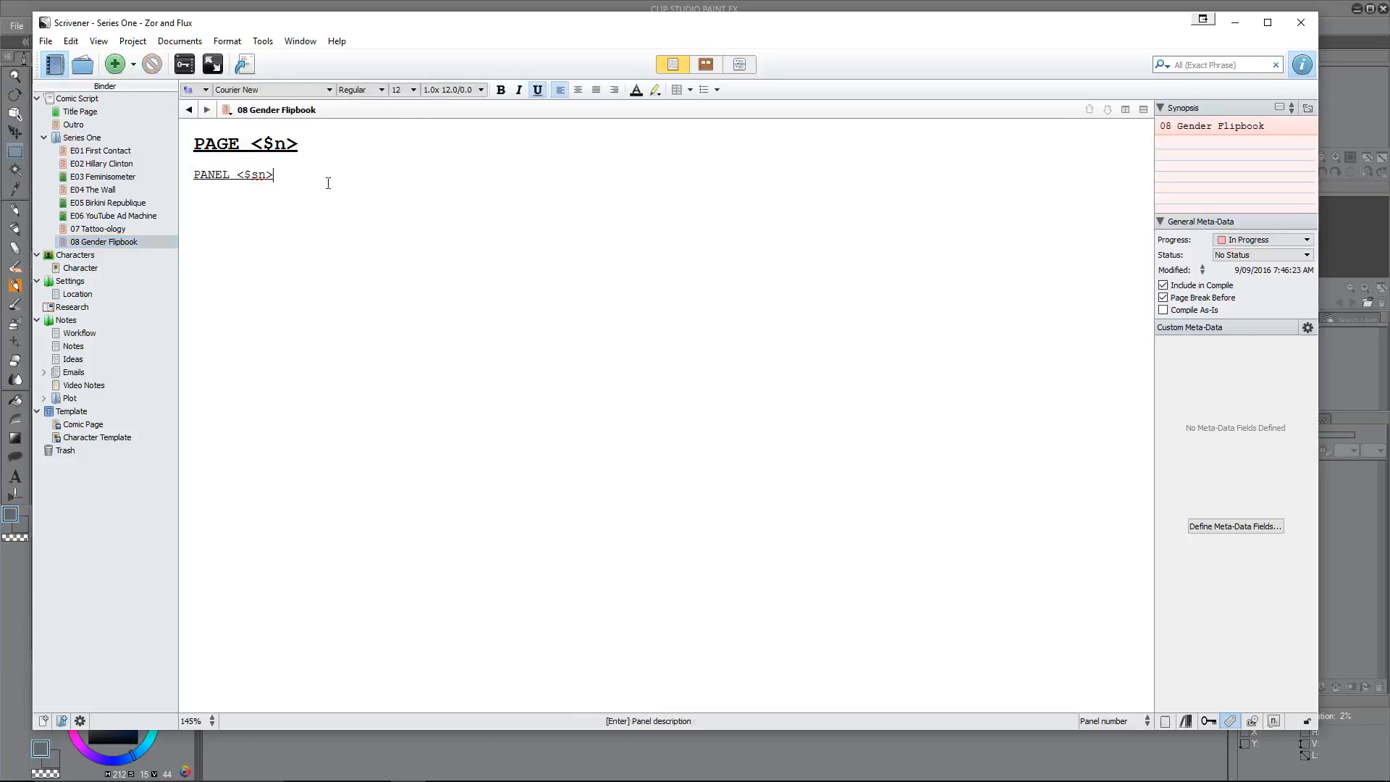
key(Return)
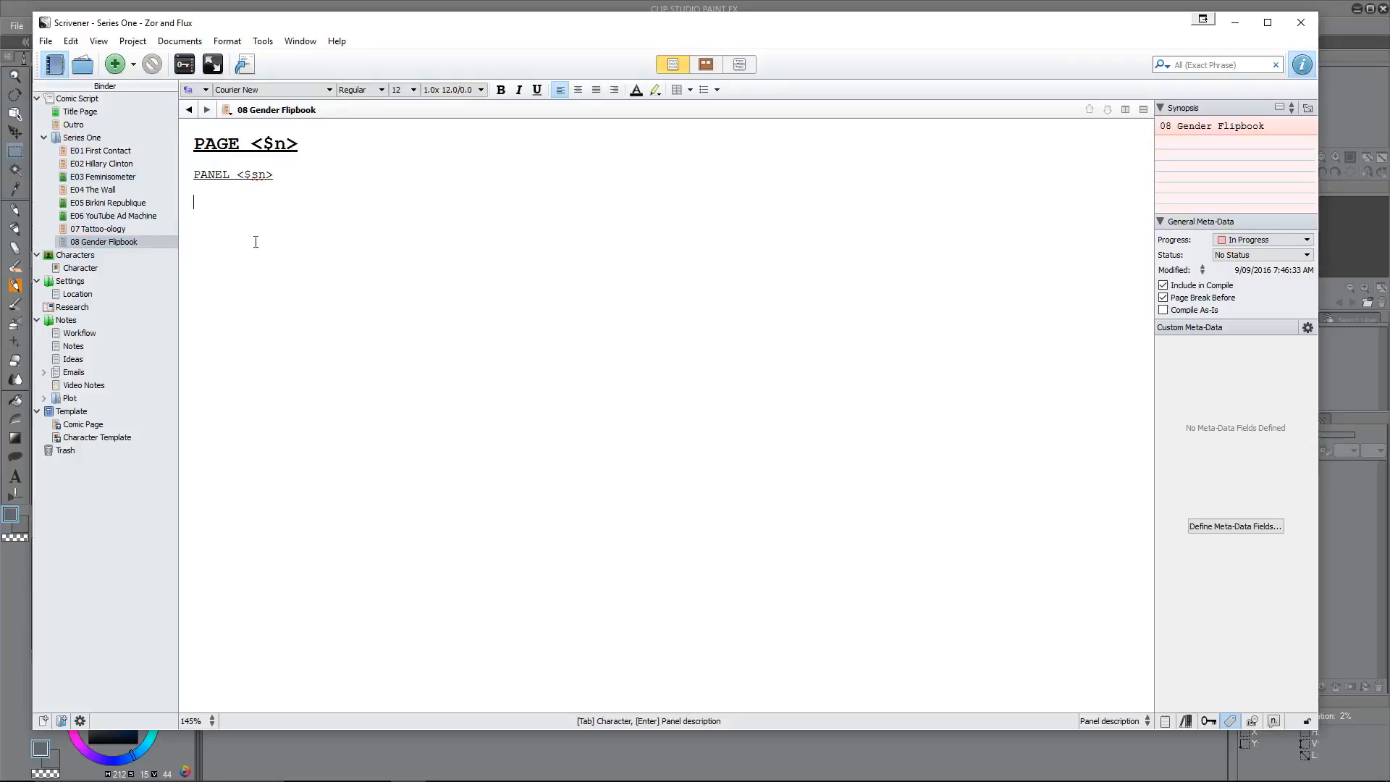
click(1118, 721)
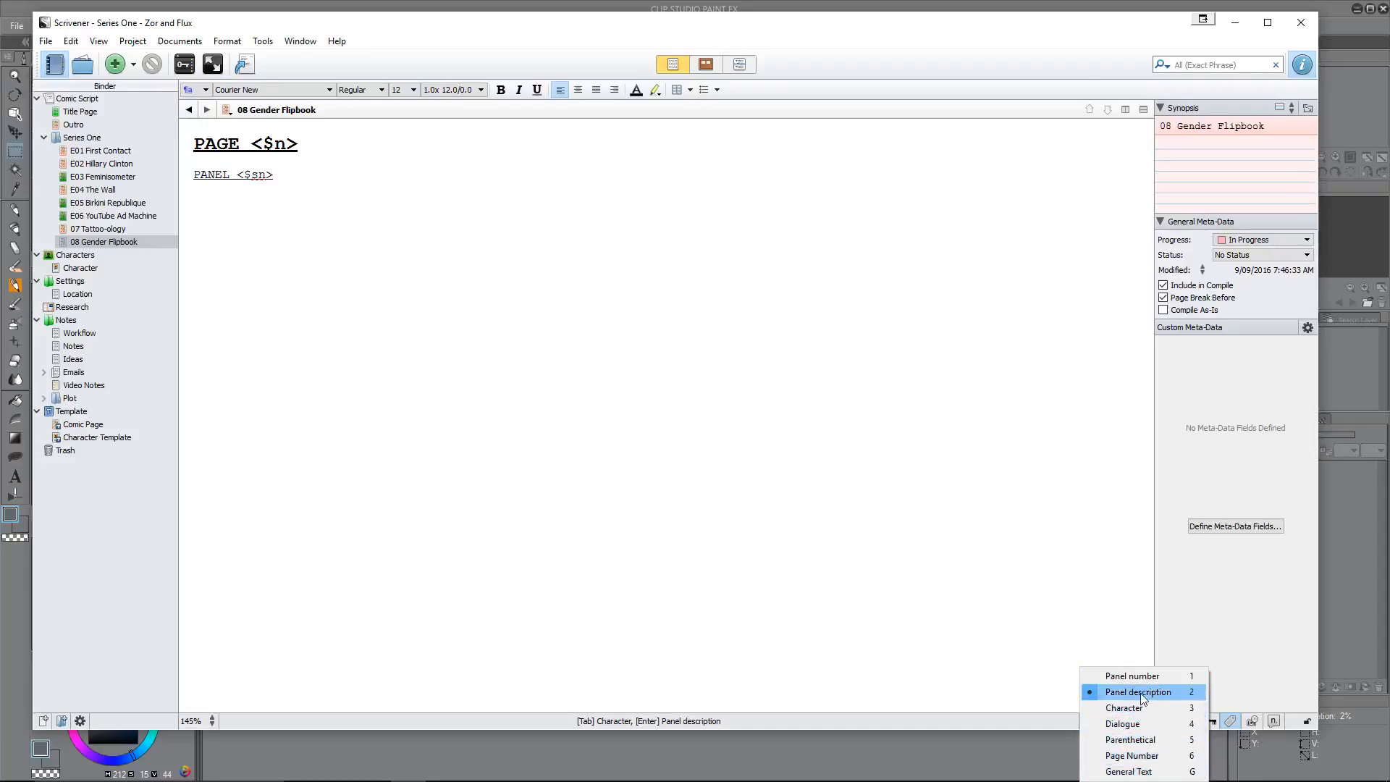
click(276, 220)
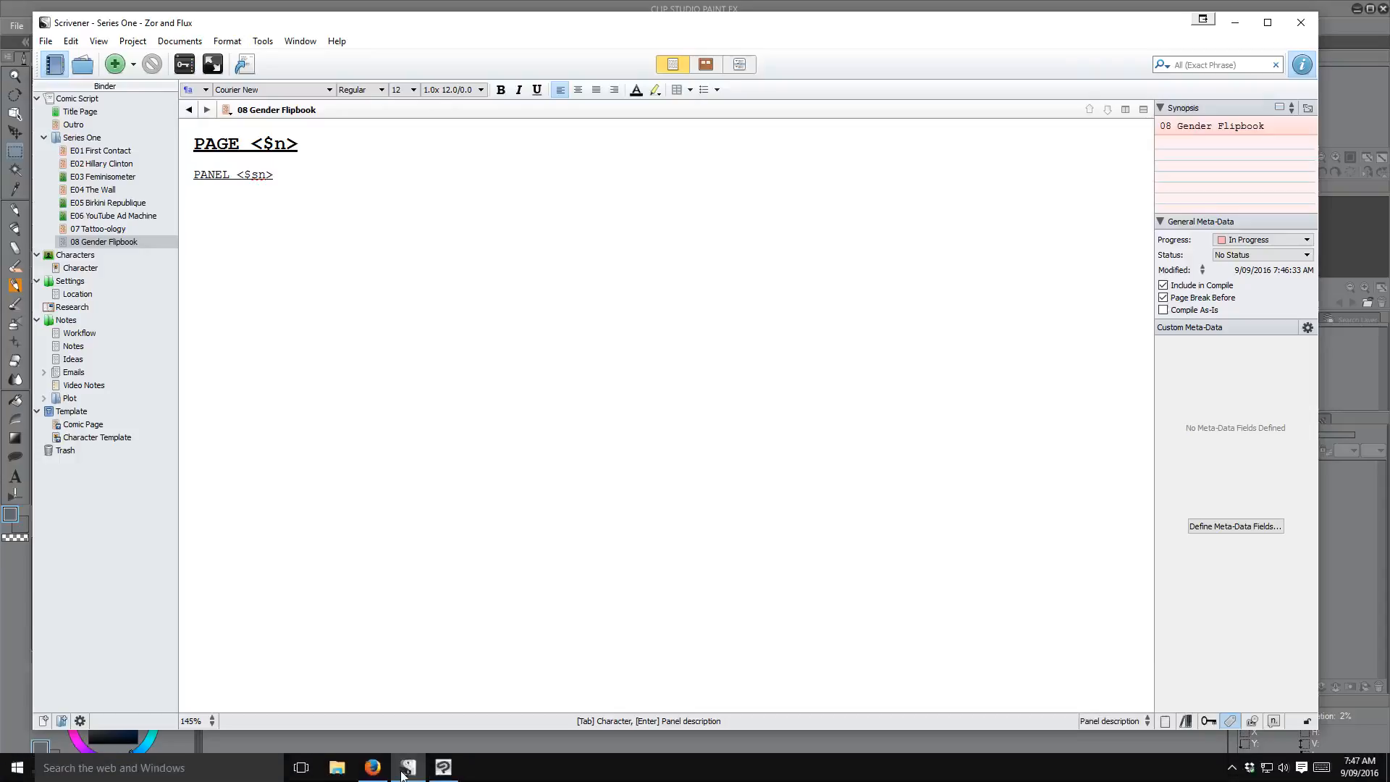
Step: Switch to Clip Studio Paint and open the recent StoryBoards file
click(443, 768)
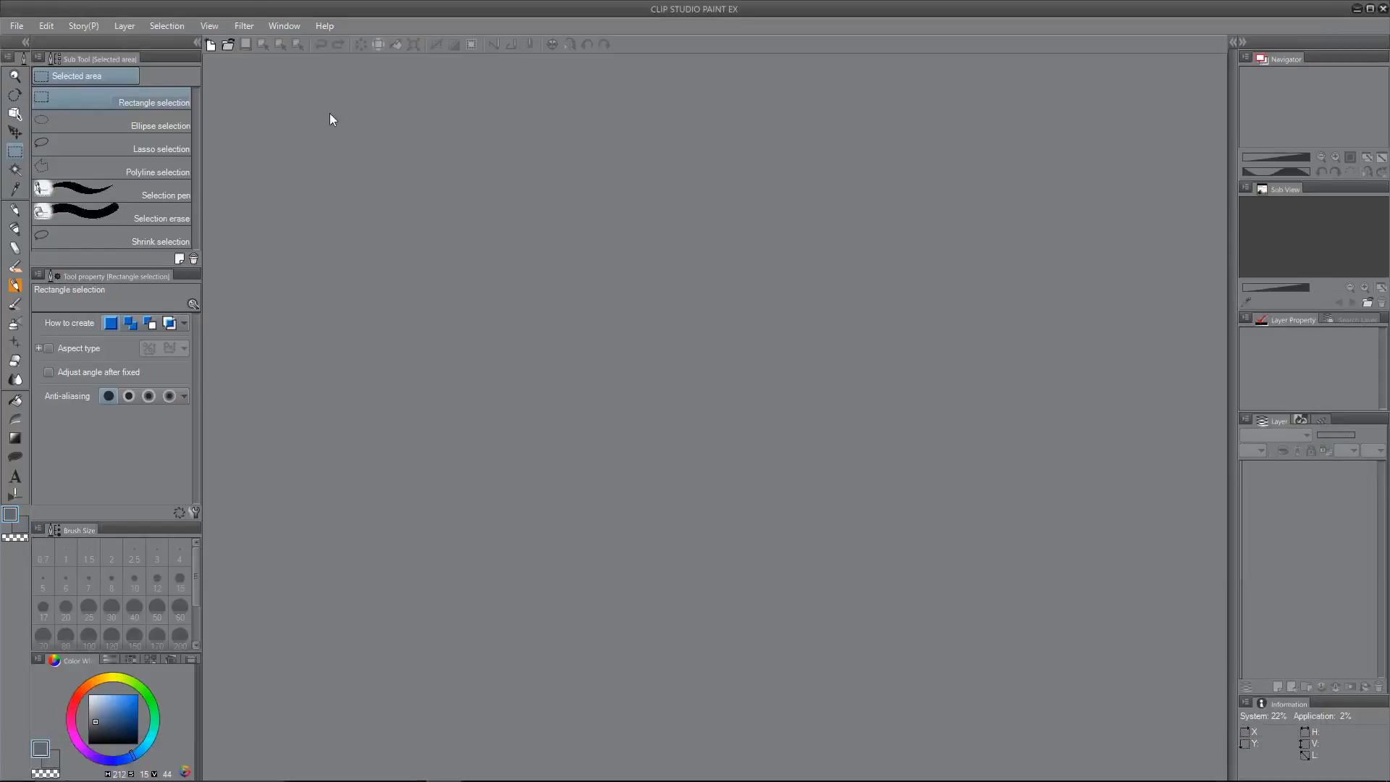
click(16, 25)
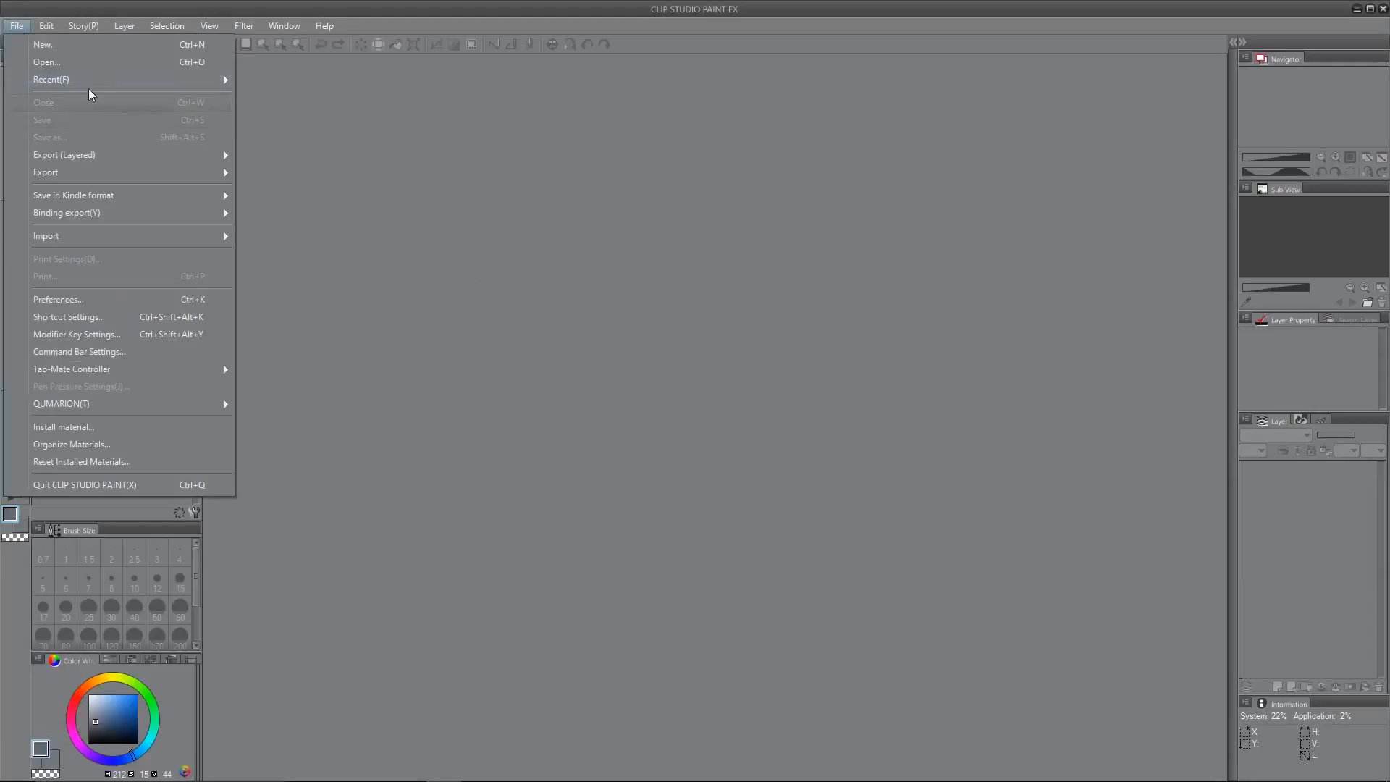
mouse_move(132, 79)
click(472, 77)
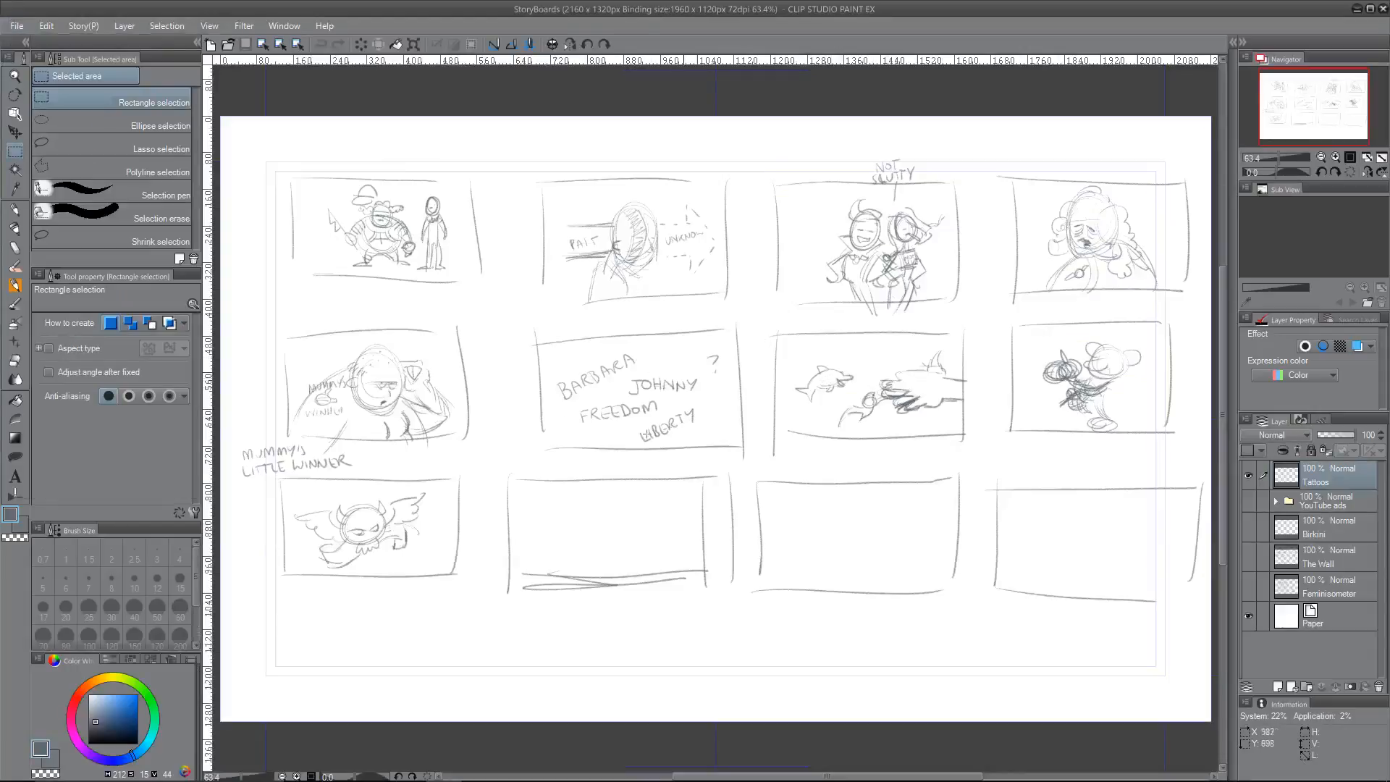
Step: Hide the Tattoos layer and add a new raster layer above it named "Gender Flipbook"
click(1248, 475)
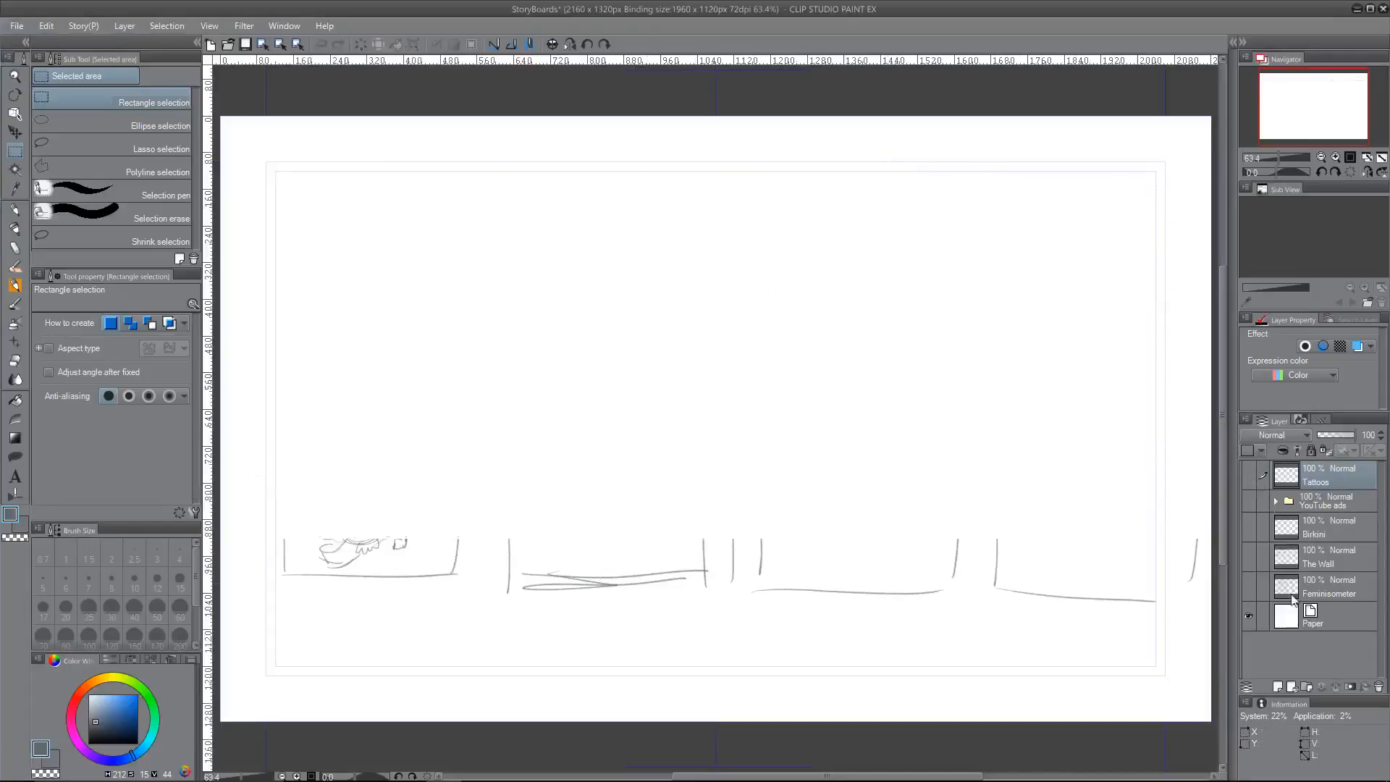
click(1278, 686)
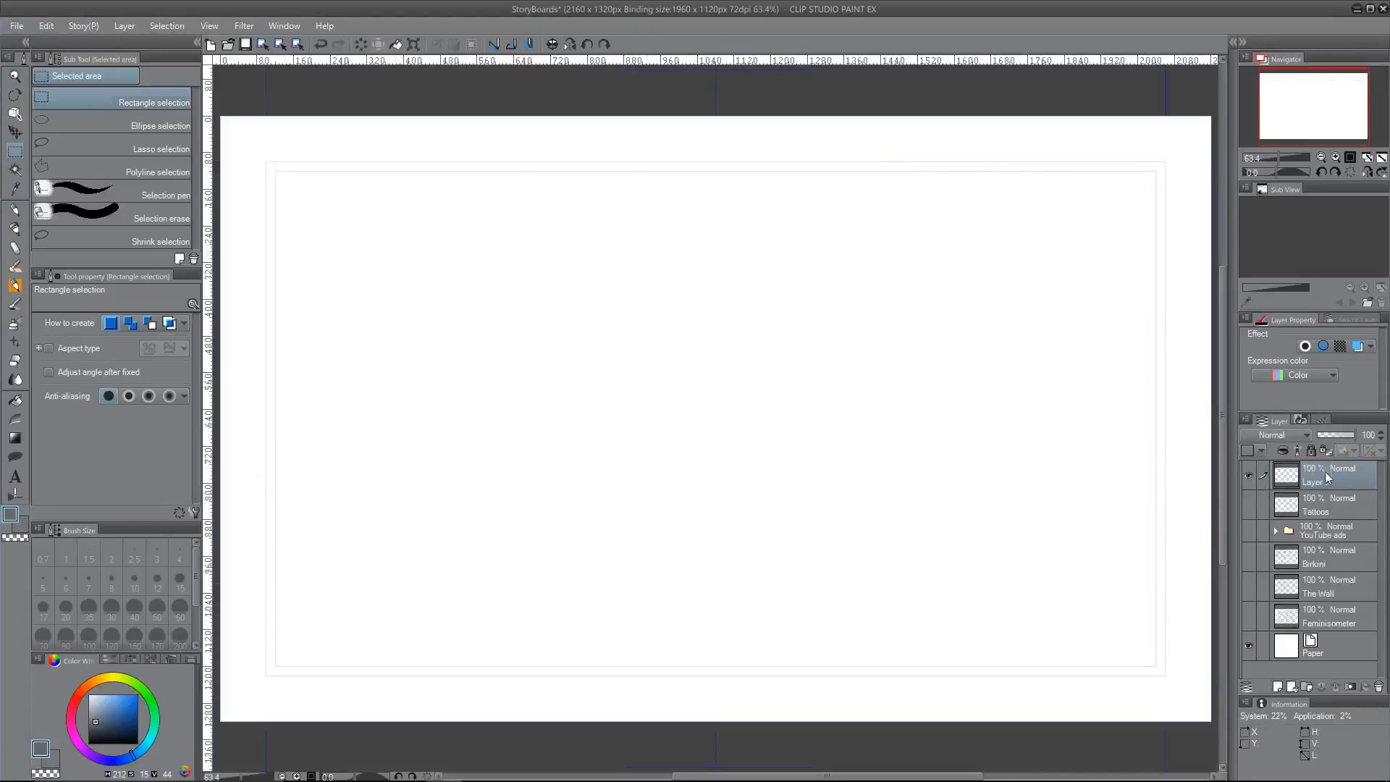
double_click(1317, 482)
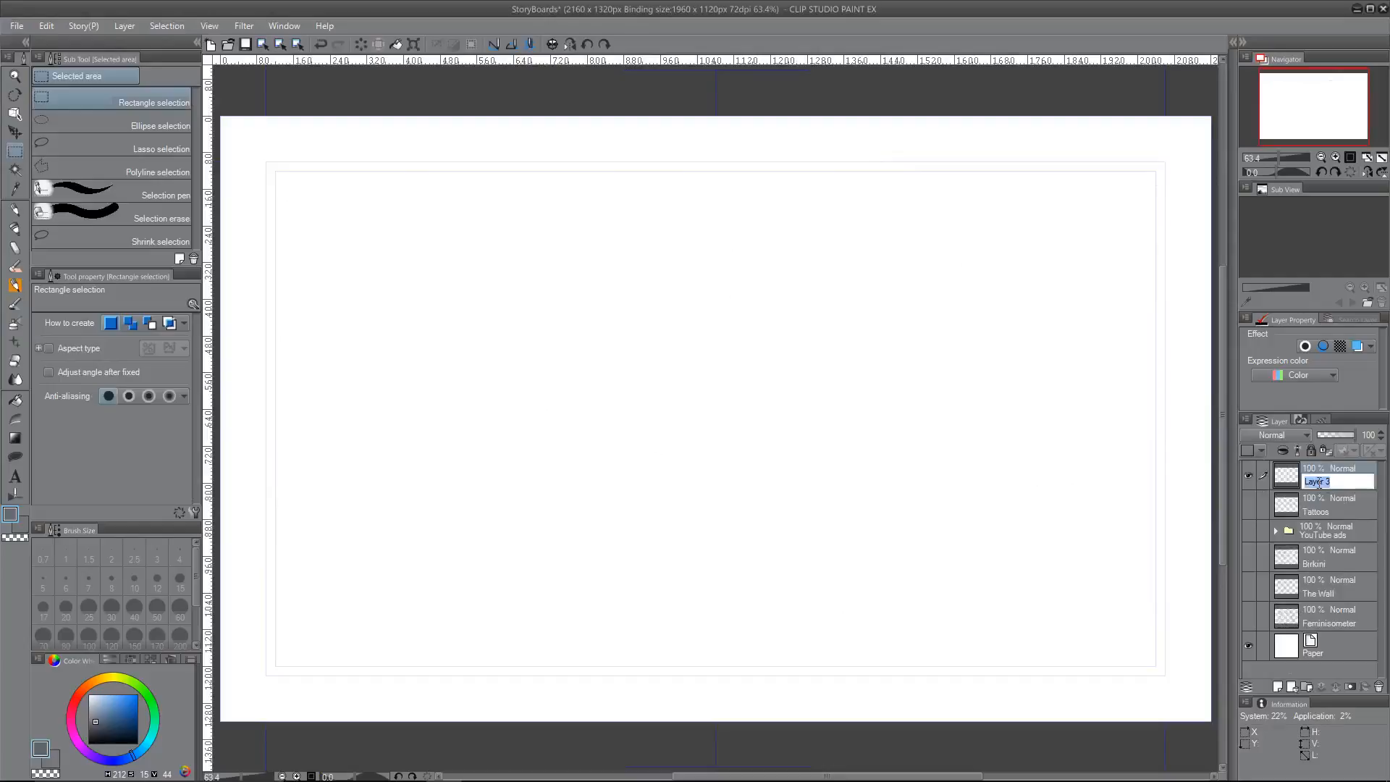
text(Gender Flipbook)
key(Return)
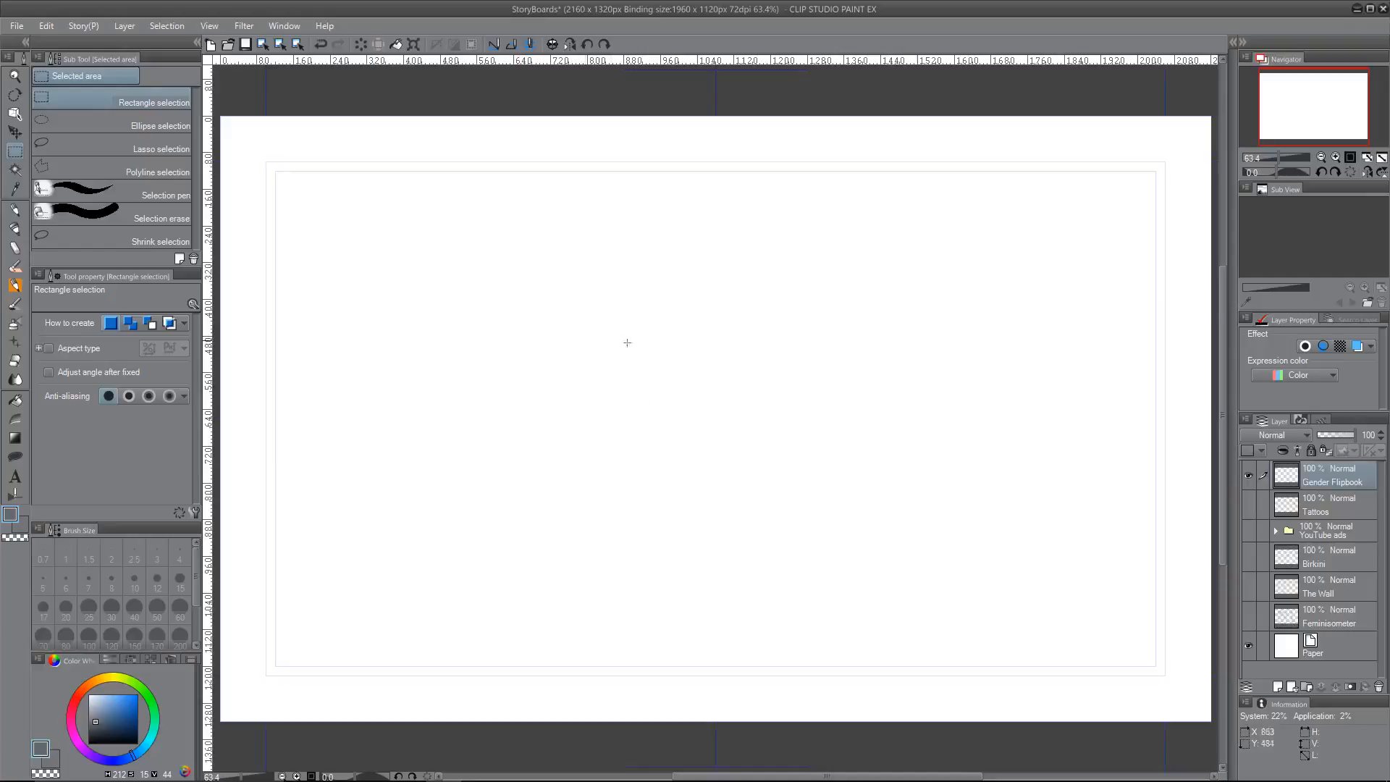
Step: With the Das Rough pencil, draw a row of four rectangular storyboard frames across the upper part of the page
click(24, 210)
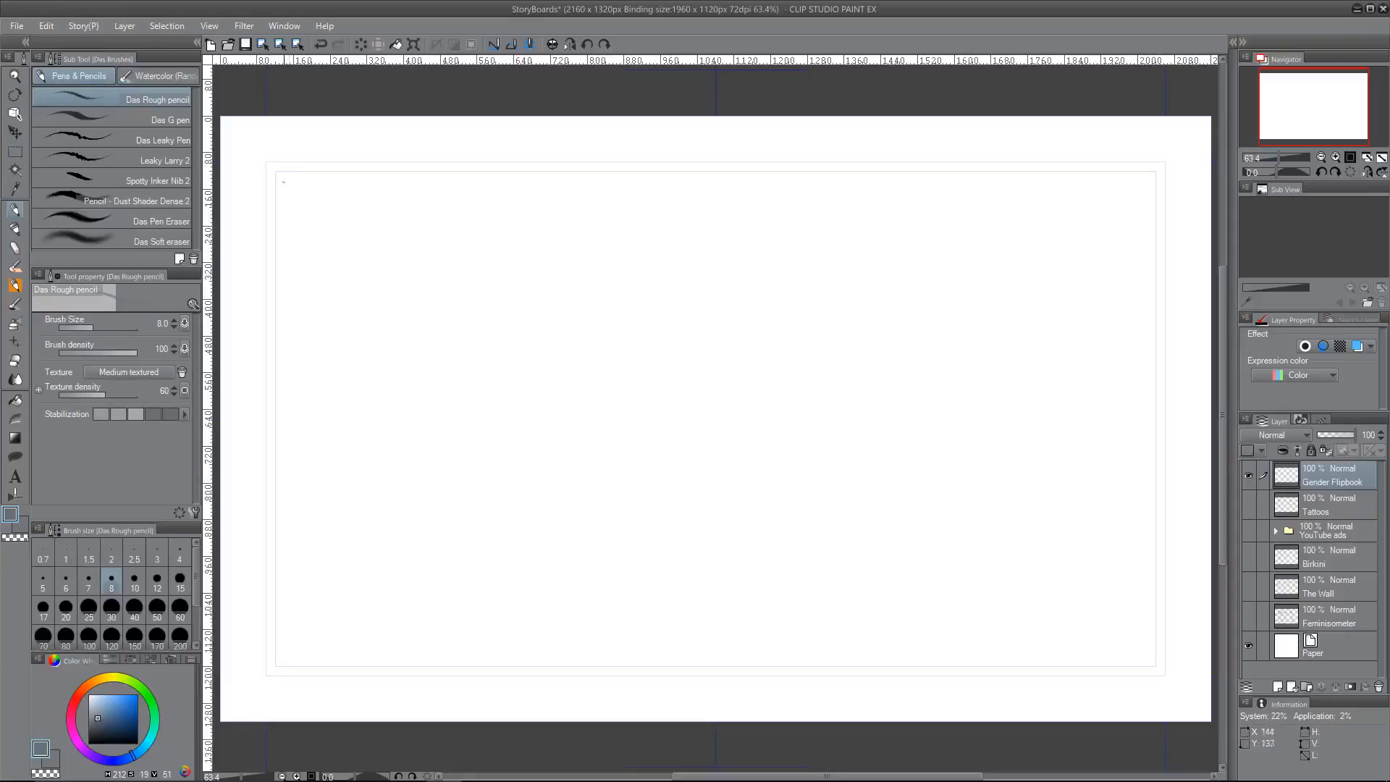
mouse_move(282, 173)
mouse_down()
mouse_move(282, 265)
mouse_move(362, 162)
mouse_move(458, 160)
mouse_move(454, 261)
mouse_up()
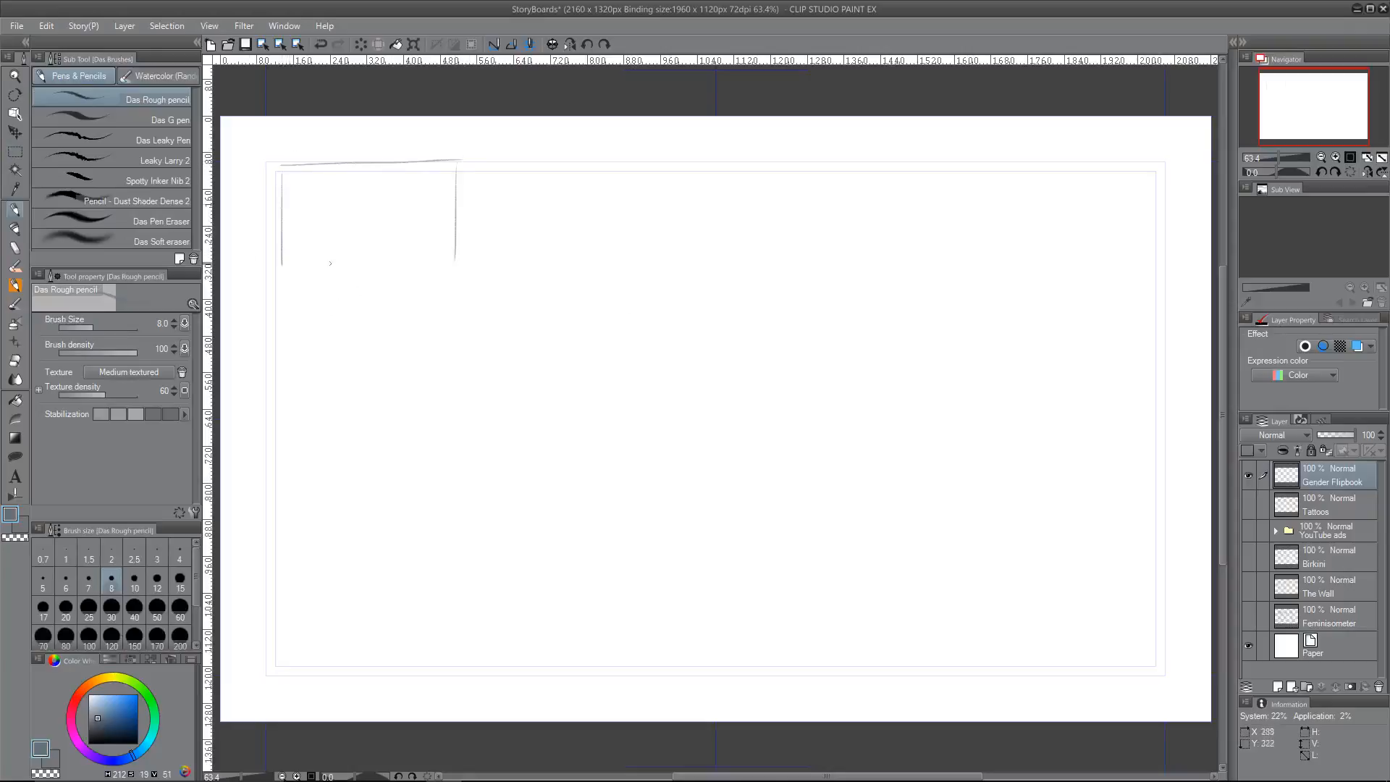
drag(305, 263, 425, 267)
mouse_move(495, 164)
mouse_down()
mouse_move(495, 258)
mouse_move(676, 171)
mouse_move(702, 267)
mouse_up()
drag(519, 284, 693, 289)
mouse_move(735, 166)
mouse_down()
mouse_move(739, 279)
mouse_move(929, 161)
mouse_move(934, 286)
mouse_up()
drag(750, 291, 921, 289)
mouse_move(974, 164)
mouse_down()
mouse_move(972, 275)
mouse_move(1162, 162)
mouse_move(1166, 254)
mouse_up()
drag(966, 286, 1151, 291)
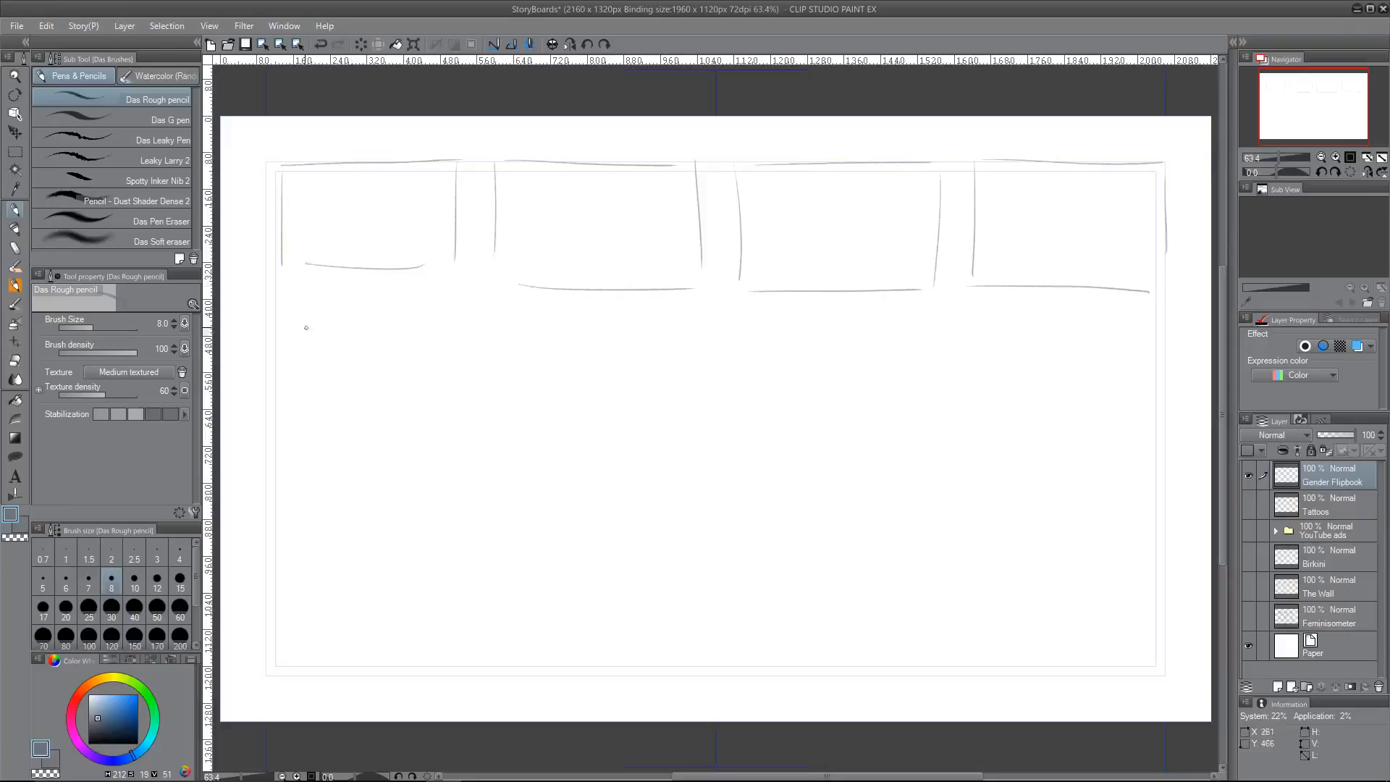
Step: Draw a second row of four storyboard frames beneath the first row
drag(267, 339, 436, 336)
drag(452, 338, 467, 436)
drag(268, 340, 273, 466)
drag(273, 467, 451, 457)
mouse_move(494, 338)
mouse_down()
mouse_move(499, 447)
mouse_move(685, 337)
mouse_move(701, 451)
mouse_up()
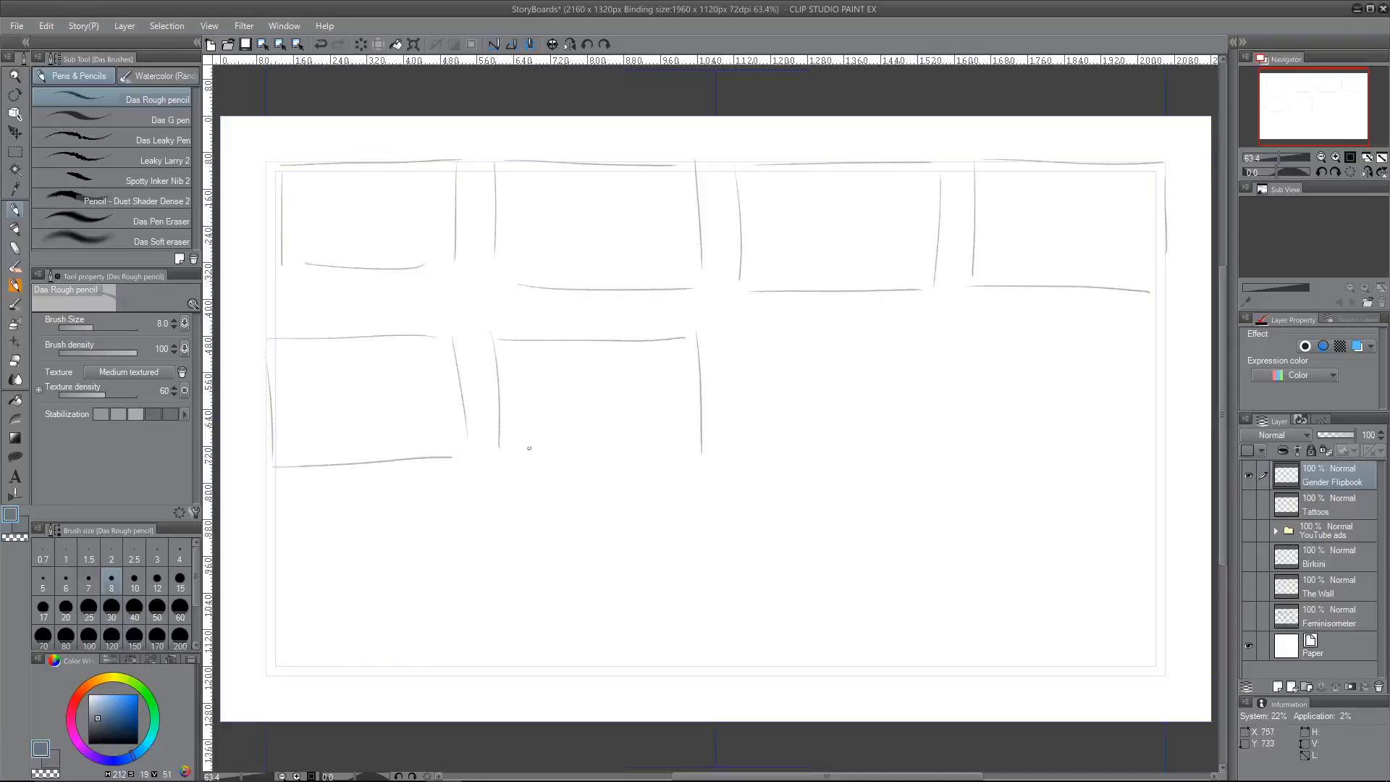
drag(500, 456, 717, 455)
mouse_move(739, 331)
mouse_down()
mouse_move(746, 458)
mouse_move(932, 316)
mouse_move(941, 436)
mouse_up()
drag(745, 449, 914, 445)
mouse_move(980, 319)
mouse_down()
mouse_move(980, 453)
mouse_move(1184, 315)
mouse_move(1170, 432)
mouse_up()
drag(984, 431, 1171, 437)
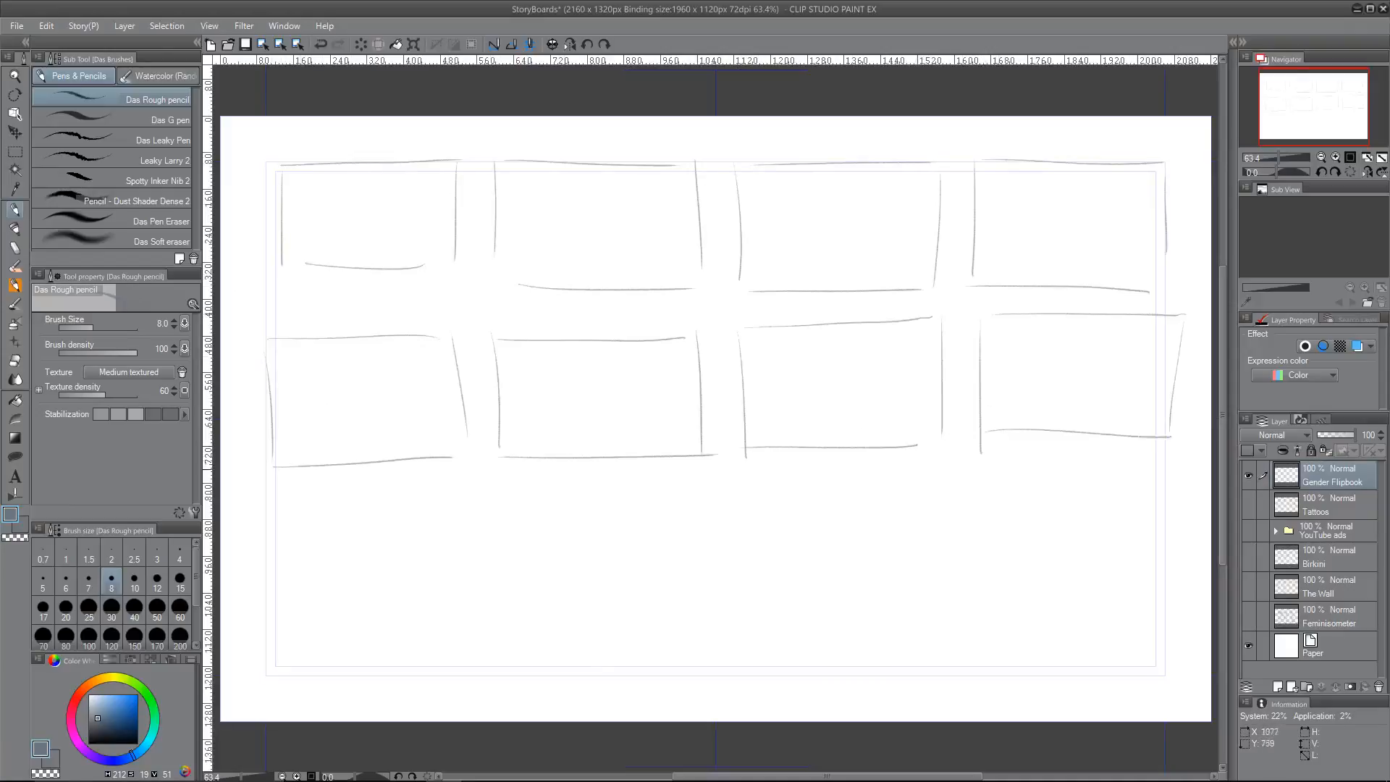
Step: Draw a third row of four storyboard frames and retrace the lower edges of the first three frames in the first row
mouse_move(274, 522)
mouse_down()
mouse_move(277, 629)
mouse_move(442, 514)
mouse_move(464, 604)
mouse_up()
drag(267, 626, 441, 640)
drag(466, 528, 470, 625)
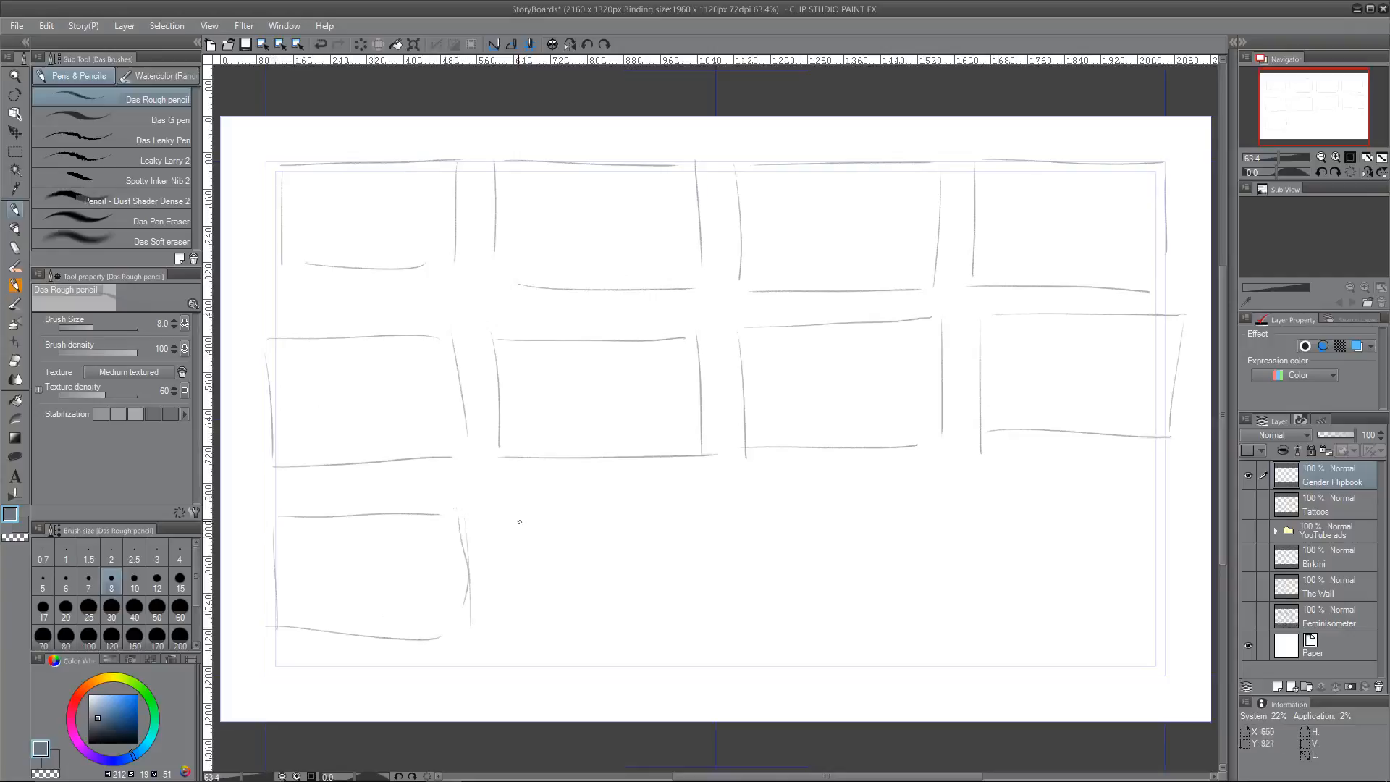
mouse_move(514, 534)
mouse_down()
mouse_move(515, 628)
mouse_move(719, 512)
mouse_up()
drag(726, 495, 729, 625)
drag(528, 622, 727, 624)
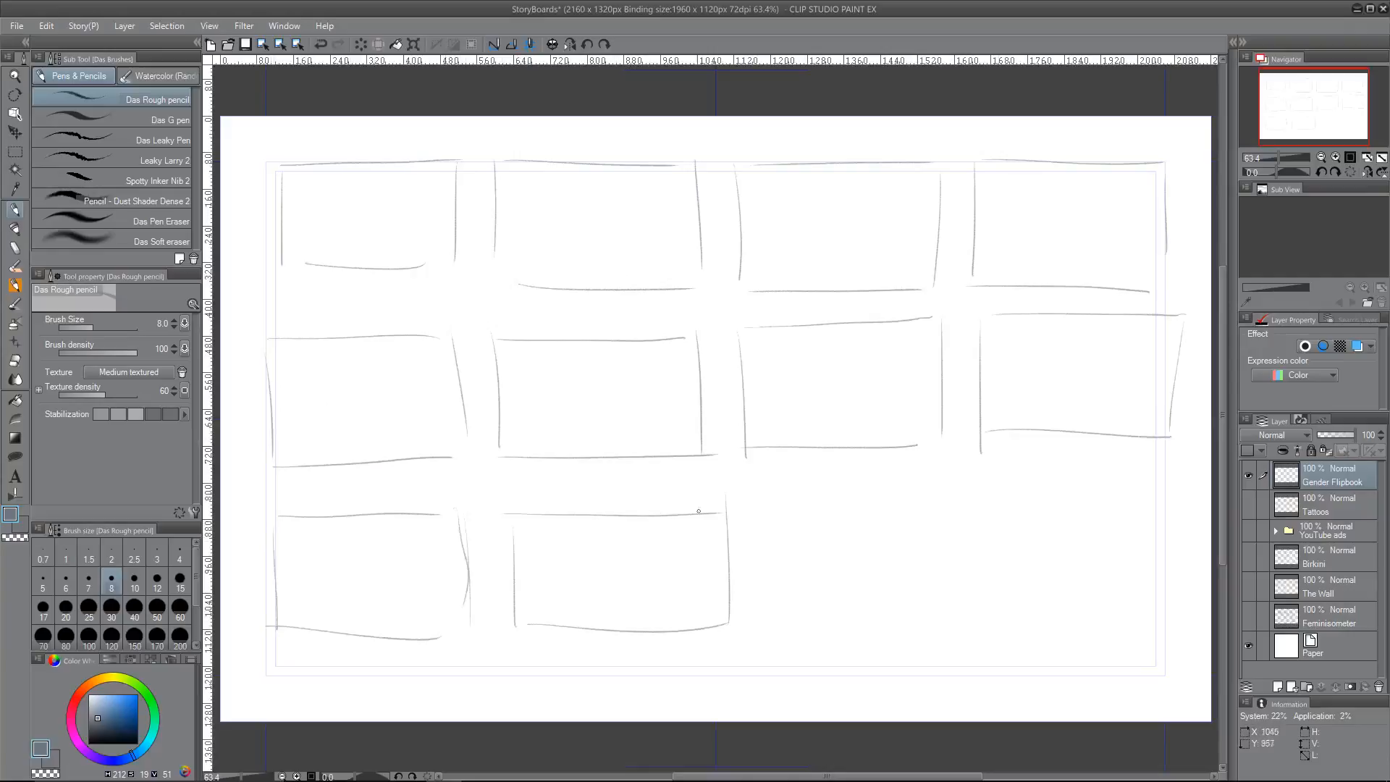
drag(701, 505, 703, 650)
drag(735, 517, 736, 631)
drag(733, 501, 923, 492)
drag(928, 495, 928, 622)
drag(735, 616, 905, 622)
drag(977, 499, 971, 616)
drag(974, 491, 1172, 487)
drag(1167, 492, 1158, 610)
drag(956, 616, 1183, 620)
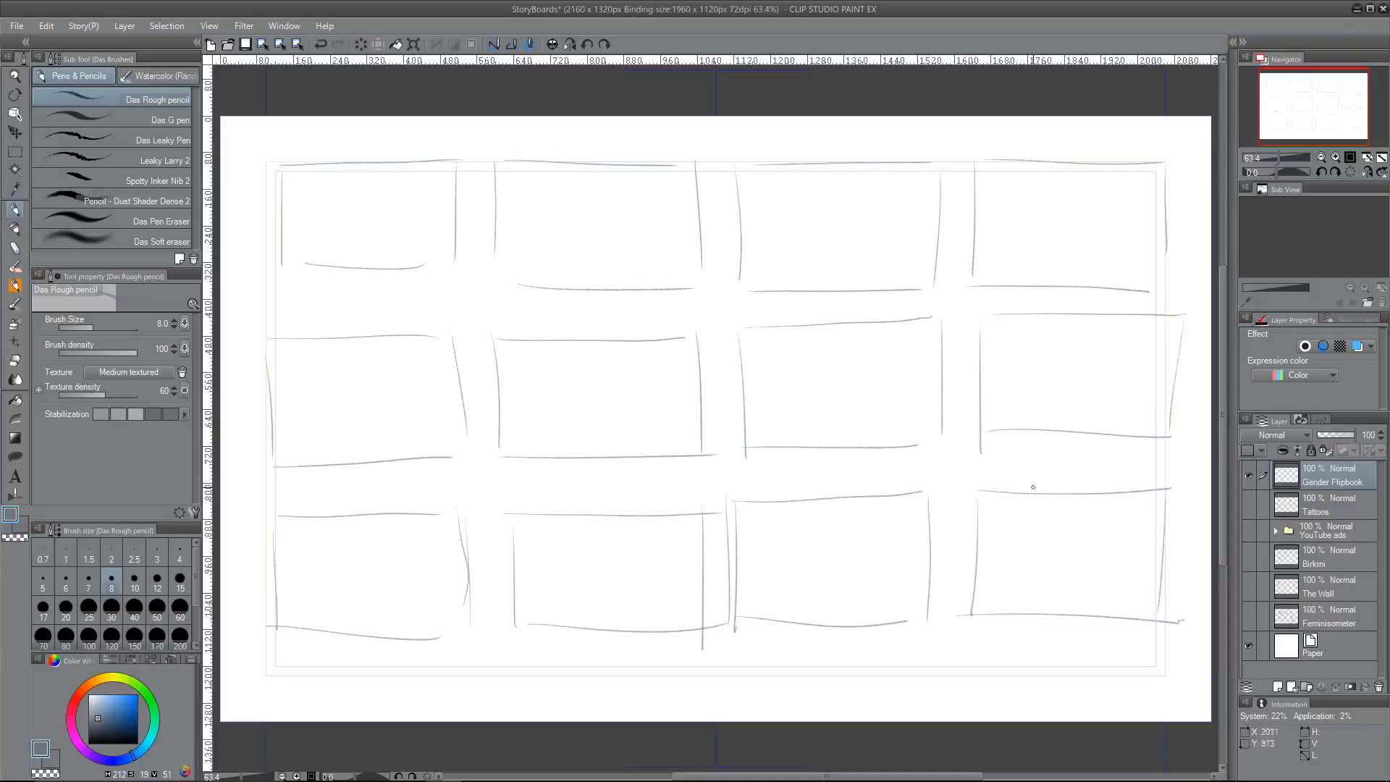
mouse_move(264, 269)
mouse_down()
mouse_move(433, 258)
mouse_move(671, 288)
mouse_move(927, 279)
mouse_up()
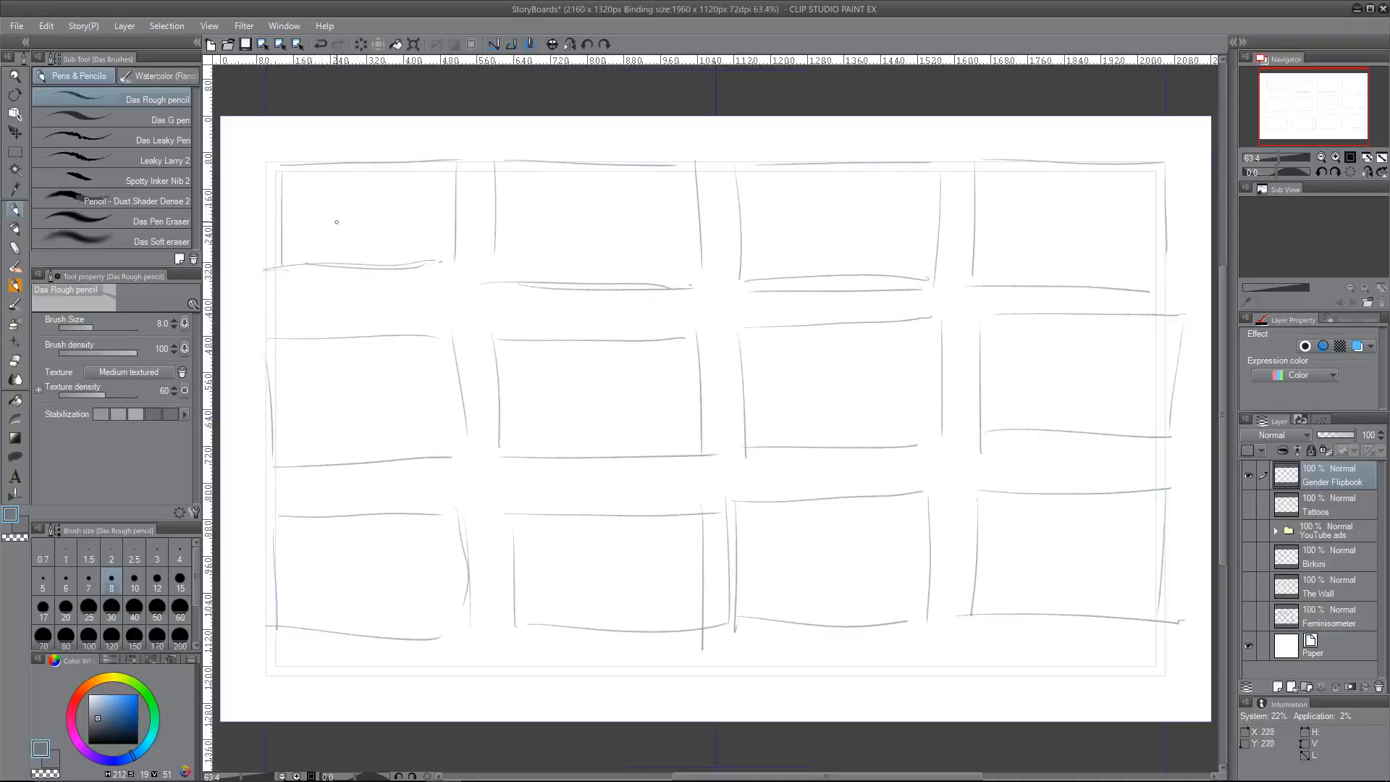
Step: Sketch a slanted panel with a face, small pictures, background hatching and a standing figure in the first frame of the first row
mouse_move(314, 199)
mouse_down()
mouse_move(344, 253)
mouse_move(367, 193)
mouse_move(391, 250)
mouse_up()
drag(370, 192, 420, 260)
mouse_move(303, 205)
mouse_down()
mouse_move(384, 189)
mouse_move(352, 226)
mouse_move(370, 249)
mouse_up()
mouse_move(291, 228)
mouse_down()
mouse_move(320, 256)
mouse_move(316, 218)
mouse_move(333, 249)
mouse_move(305, 234)
mouse_move(317, 252)
mouse_move(318, 228)
mouse_move(344, 257)
mouse_up()
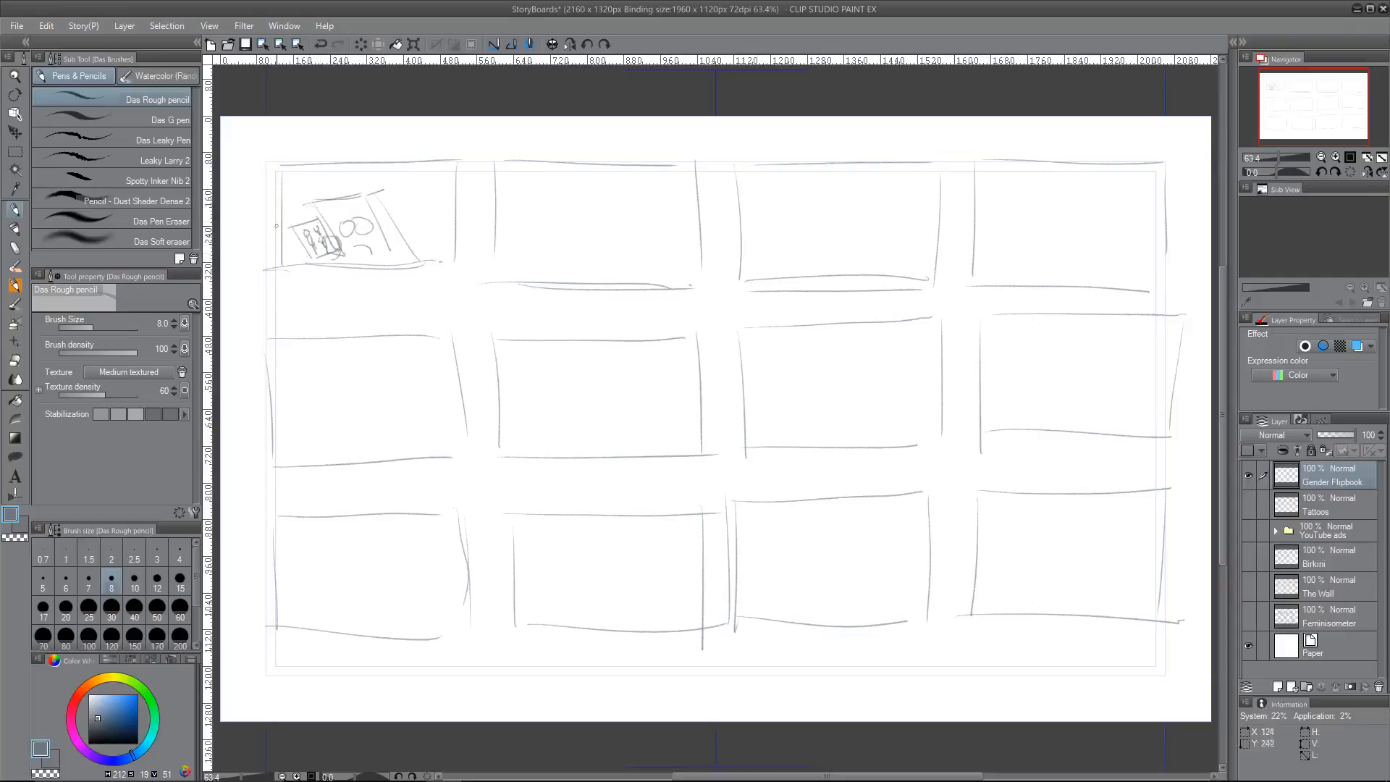
mouse_move(268, 197)
mouse_down()
mouse_move(302, 192)
mouse_move(280, 185)
mouse_up()
mouse_move(267, 190)
mouse_down()
mouse_move(308, 183)
mouse_move(325, 204)
mouse_move(299, 202)
mouse_move(304, 223)
mouse_move(359, 173)
mouse_up()
drag(352, 192, 378, 172)
mouse_move(389, 188)
mouse_down()
mouse_move(405, 171)
mouse_move(432, 190)
mouse_move(437, 255)
mouse_up()
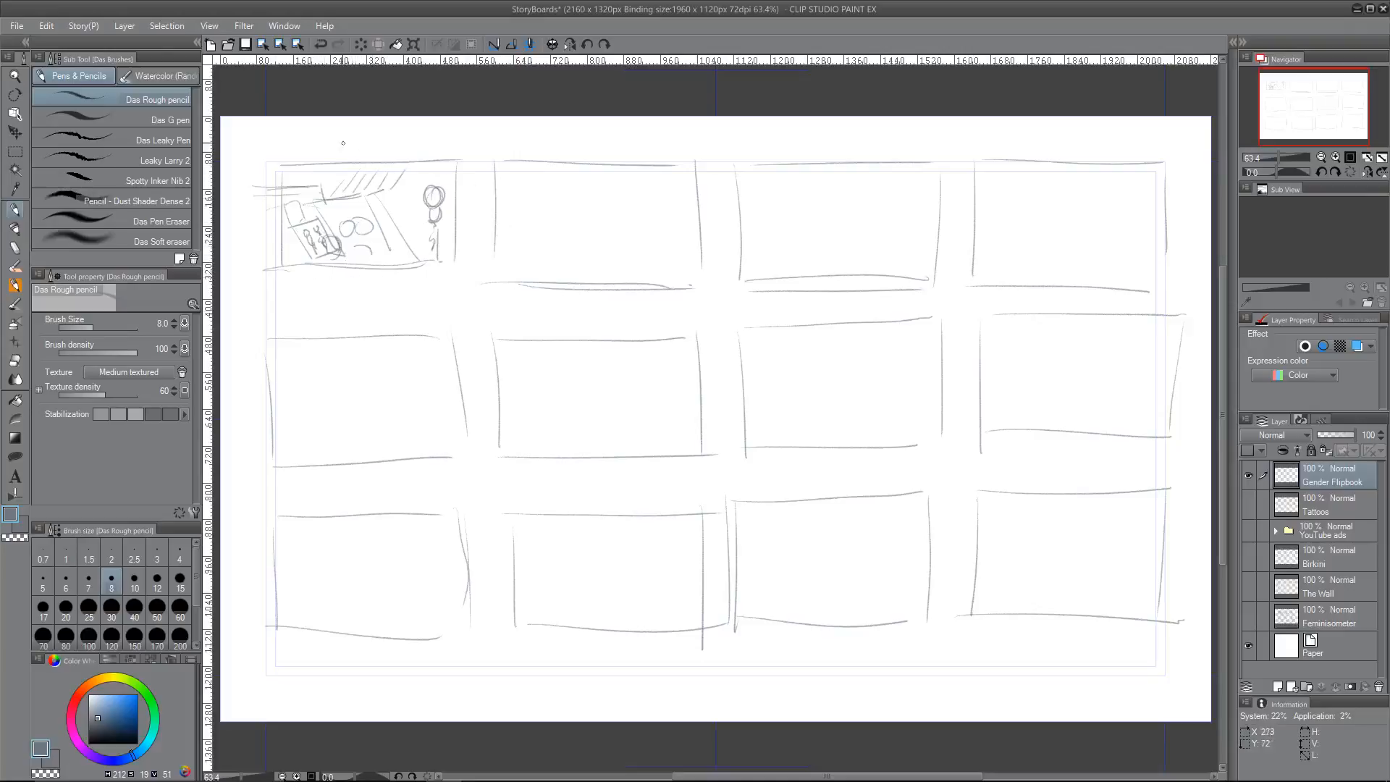
Step: Handwrite the note "+ videos (Transgender)" above the first frame
drag(313, 139, 313, 156)
drag(306, 148, 376, 145)
mouse_move(386, 140)
mouse_down()
mouse_move(381, 153)
mouse_move(489, 140)
mouse_move(493, 155)
mouse_up()
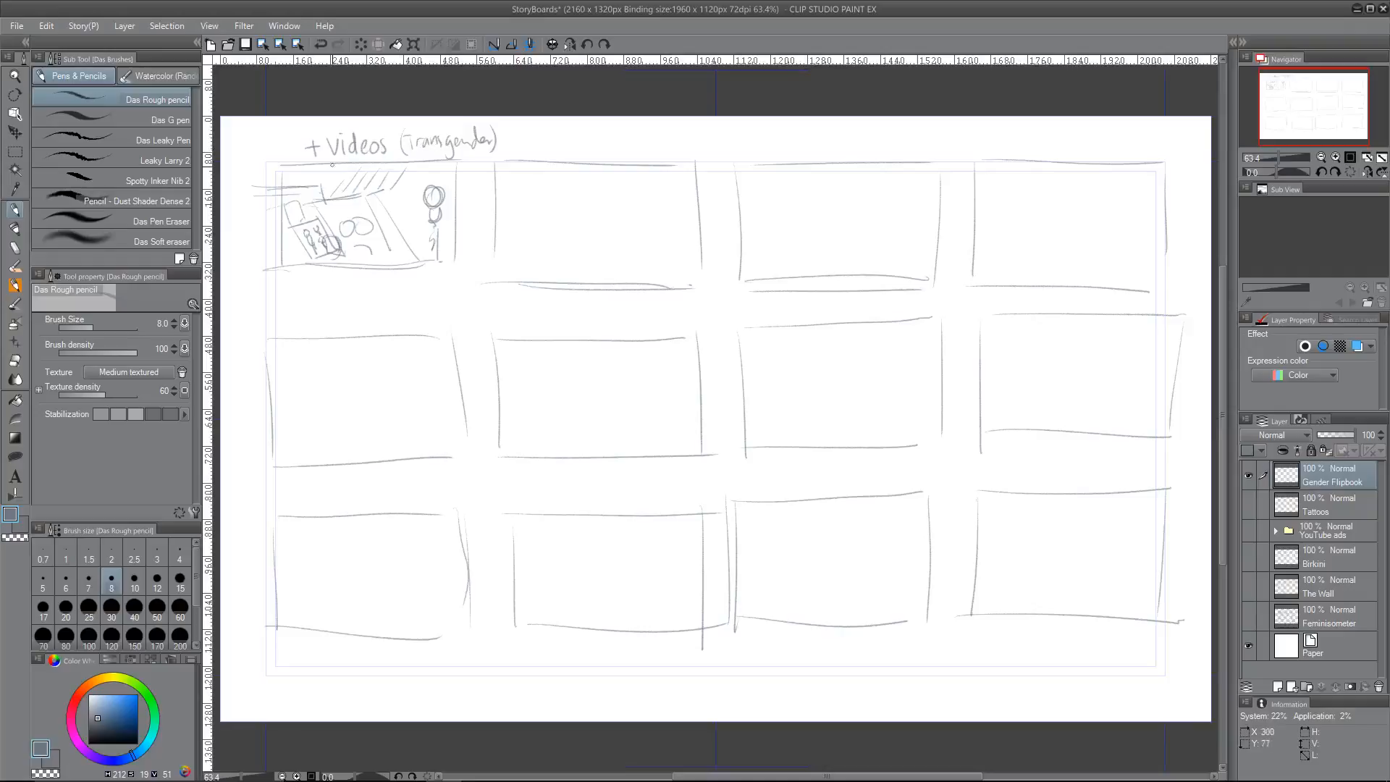
Step: Darken the first frame's small pictures and lower edge, add strokes beside the slanted panel, and handwrite a caption beneath the frame
drag(290, 228, 313, 260)
drag(428, 264, 442, 265)
drag(666, 286, 699, 281)
mouse_move(392, 237)
mouse_down()
mouse_move(394, 278)
mouse_move(401, 229)
mouse_up()
drag(396, 208, 414, 249)
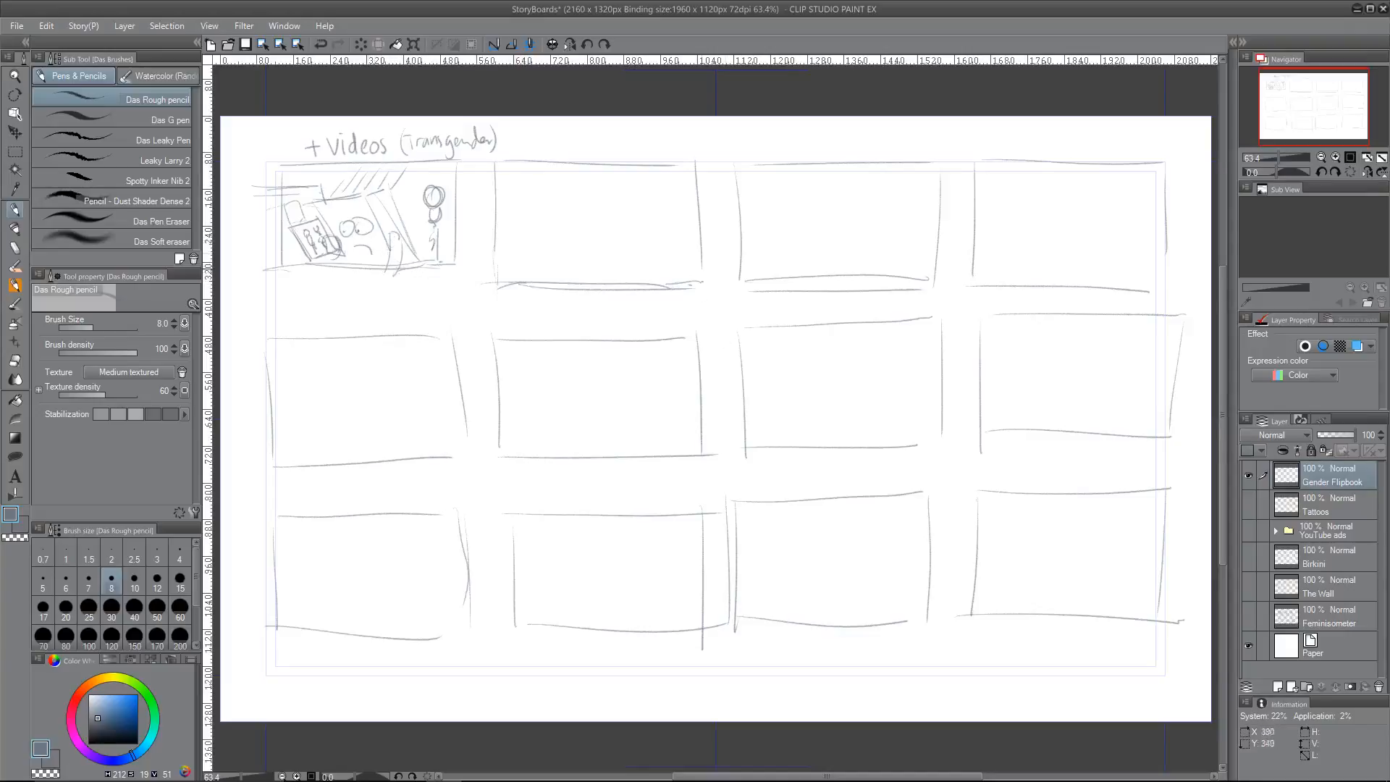
drag(404, 269, 456, 266)
mouse_move(310, 276)
mouse_down()
mouse_move(380, 290)
mouse_move(436, 283)
mouse_move(428, 274)
mouse_up()
Step: Sketch a framed portrait and a tilted card with labelled male and female figures and a circled corner in the second frame
mouse_move(591, 178)
mouse_down()
mouse_move(591, 257)
mouse_move(516, 181)
mouse_move(507, 266)
mouse_move(588, 257)
mouse_up()
mouse_move(549, 198)
mouse_down()
mouse_move(543, 248)
mouse_move(553, 228)
mouse_move(518, 208)
mouse_move(526, 234)
mouse_move(578, 233)
mouse_move(629, 271)
mouse_up()
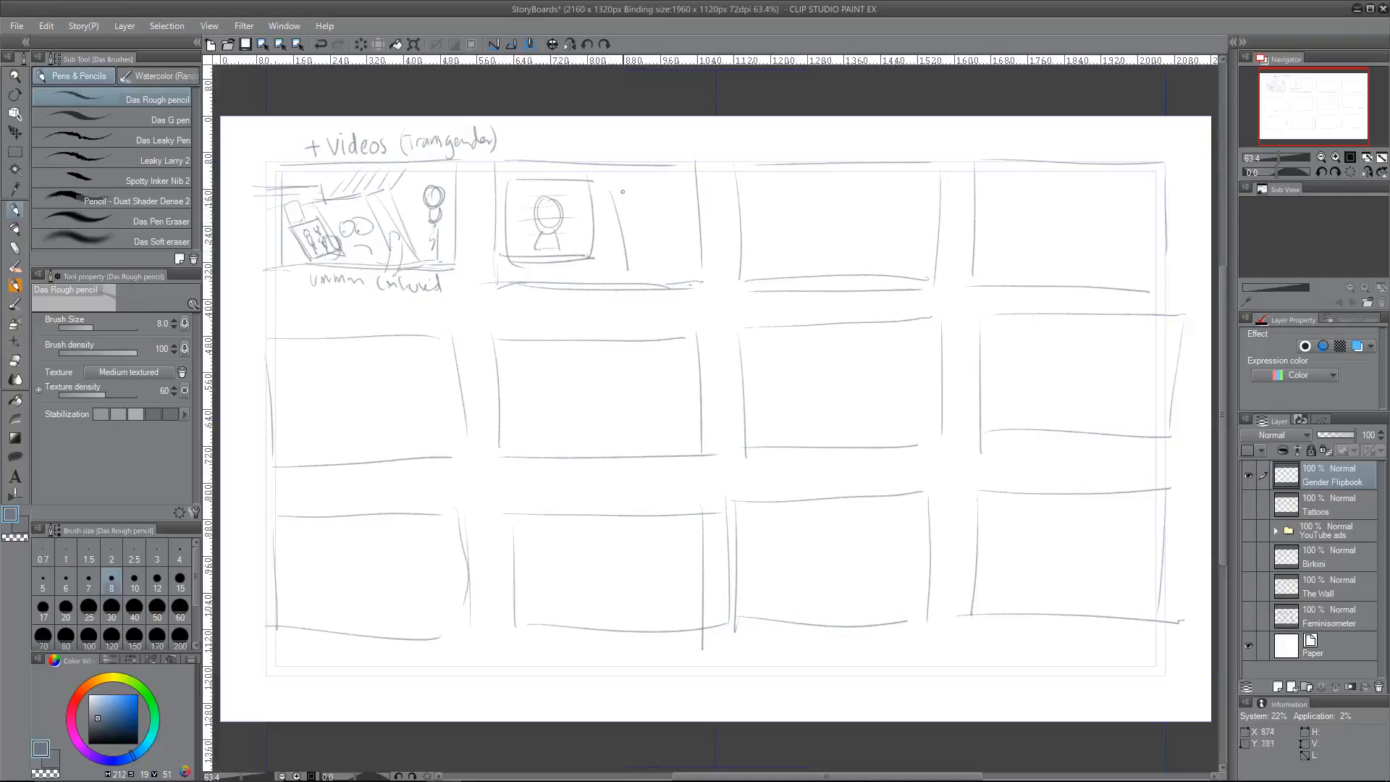
drag(610, 190, 684, 175)
drag(620, 268, 696, 244)
drag(639, 196, 653, 241)
drag(669, 193, 684, 245)
mouse_move(688, 229)
mouse_down()
mouse_move(685, 201)
mouse_move(634, 189)
mouse_move(677, 184)
mouse_up()
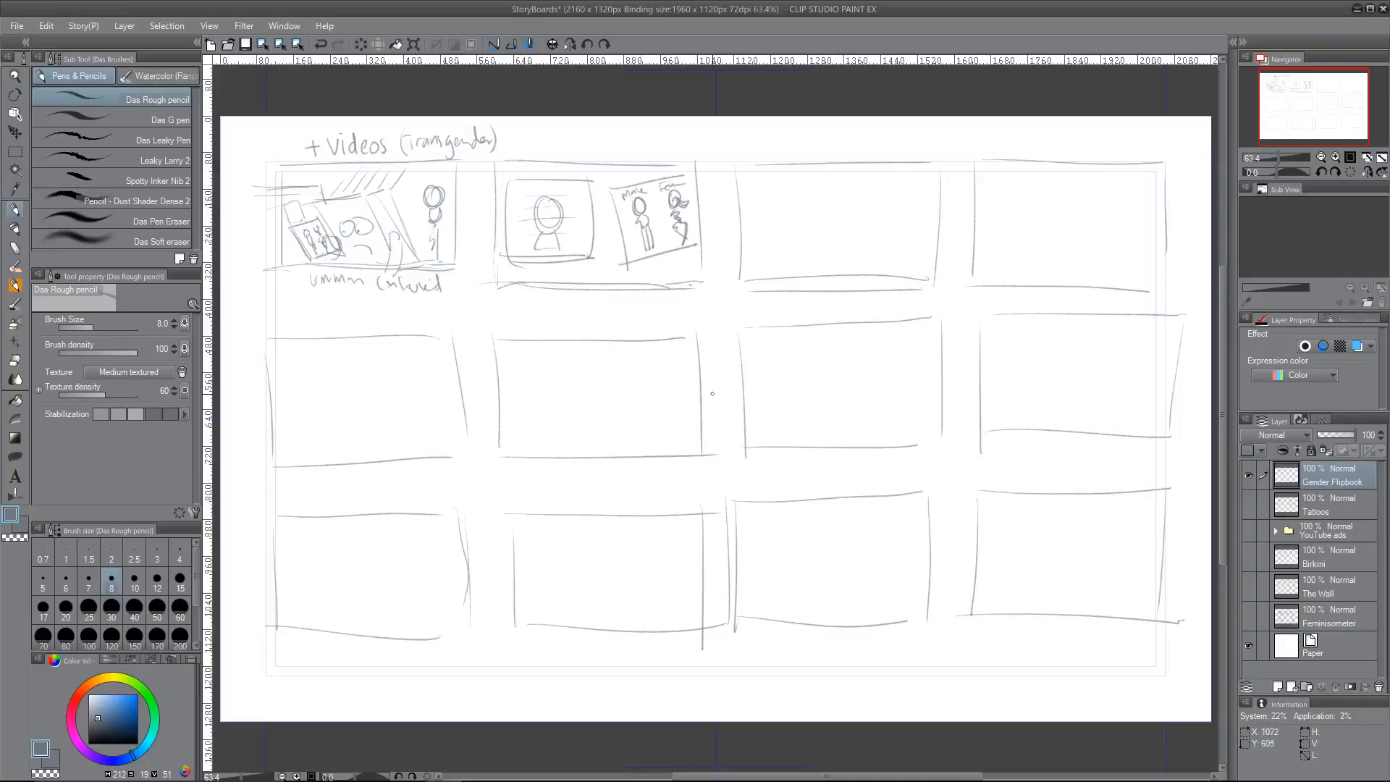
mouse_move(684, 233)
mouse_down()
mouse_move(670, 267)
mouse_move(684, 230)
mouse_move(701, 279)
mouse_up()
Step: Sketch a box with two round shapes and two big-headed figures beside it in the third frame of the first row
mouse_move(766, 213)
mouse_down()
mouse_move(768, 283)
mouse_move(812, 201)
mouse_move(843, 199)
mouse_up()
drag(852, 197, 860, 279)
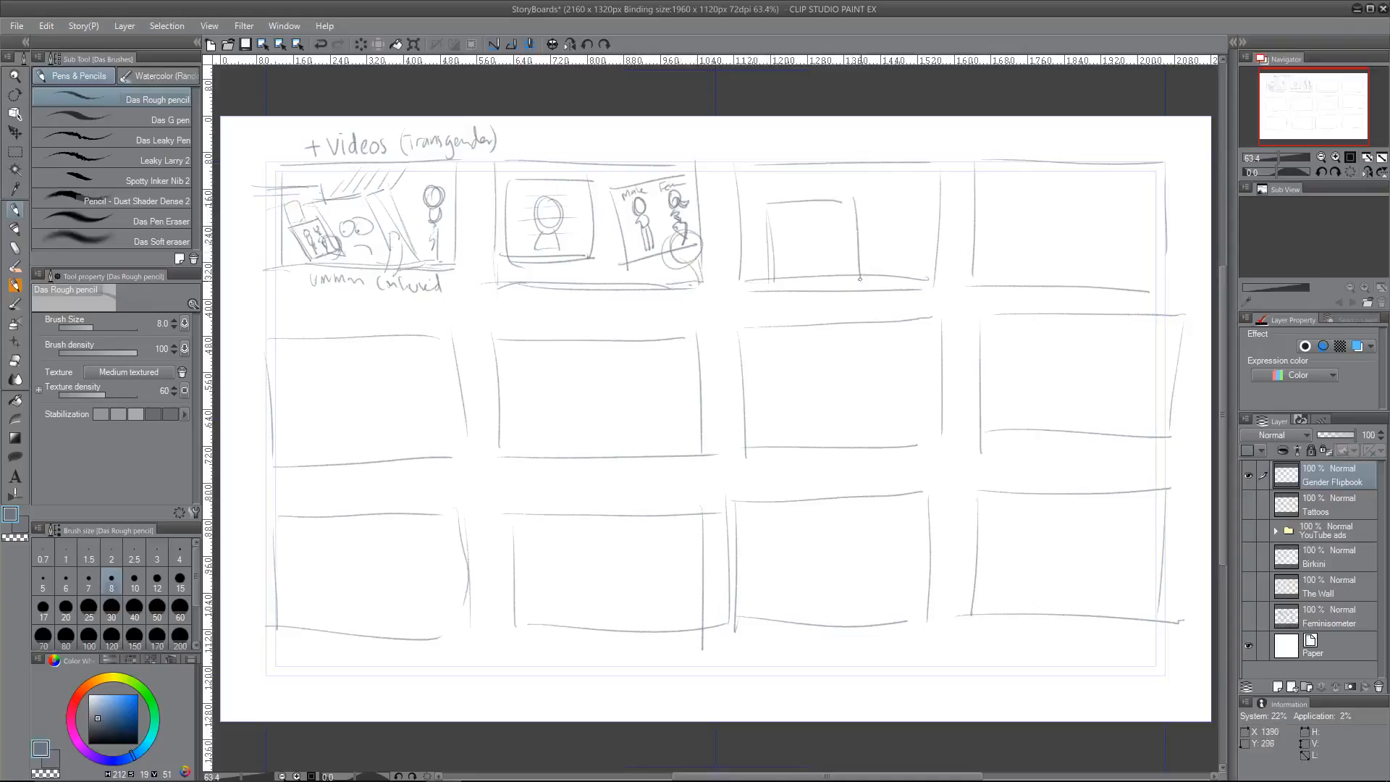
drag(789, 218, 819, 219)
mouse_move(899, 178)
mouse_down()
mouse_move(882, 215)
mouse_move(916, 194)
mouse_up()
mouse_move(886, 219)
mouse_down()
mouse_move(911, 235)
mouse_move(891, 274)
mouse_move(848, 184)
mouse_up()
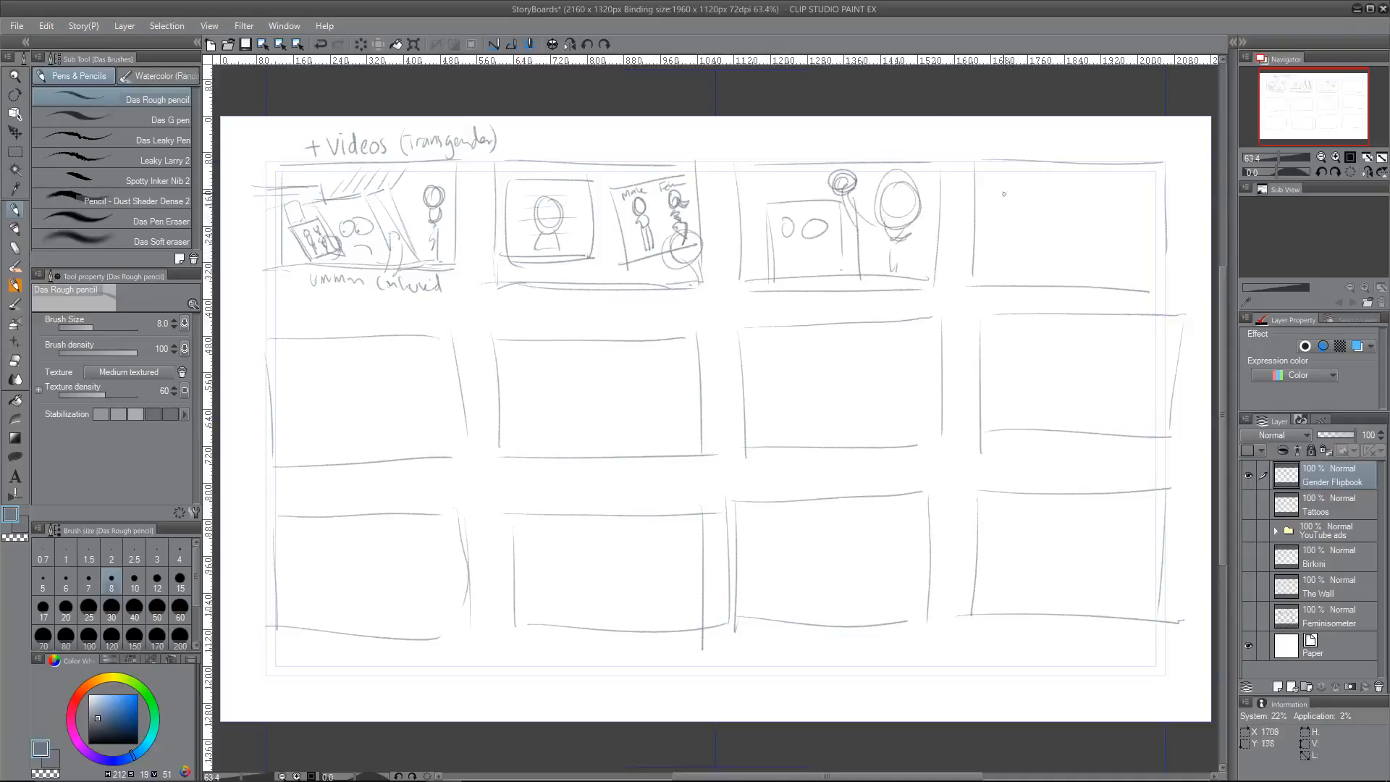
Step: Sketch an open spiral-bound book in the fourth frame, with a figure on one page and a scribbled heading and text lines on the other
drag(1000, 197, 999, 281)
drag(1005, 186, 1003, 278)
mouse_move(1001, 178)
mouse_down()
mouse_move(1087, 177)
mouse_move(1070, 284)
mouse_up()
drag(1075, 183, 1078, 261)
mouse_move(1072, 205)
mouse_down()
mouse_move(1083, 278)
mouse_move(1135, 176)
mouse_move(1154, 177)
mouse_move(1153, 295)
mouse_up()
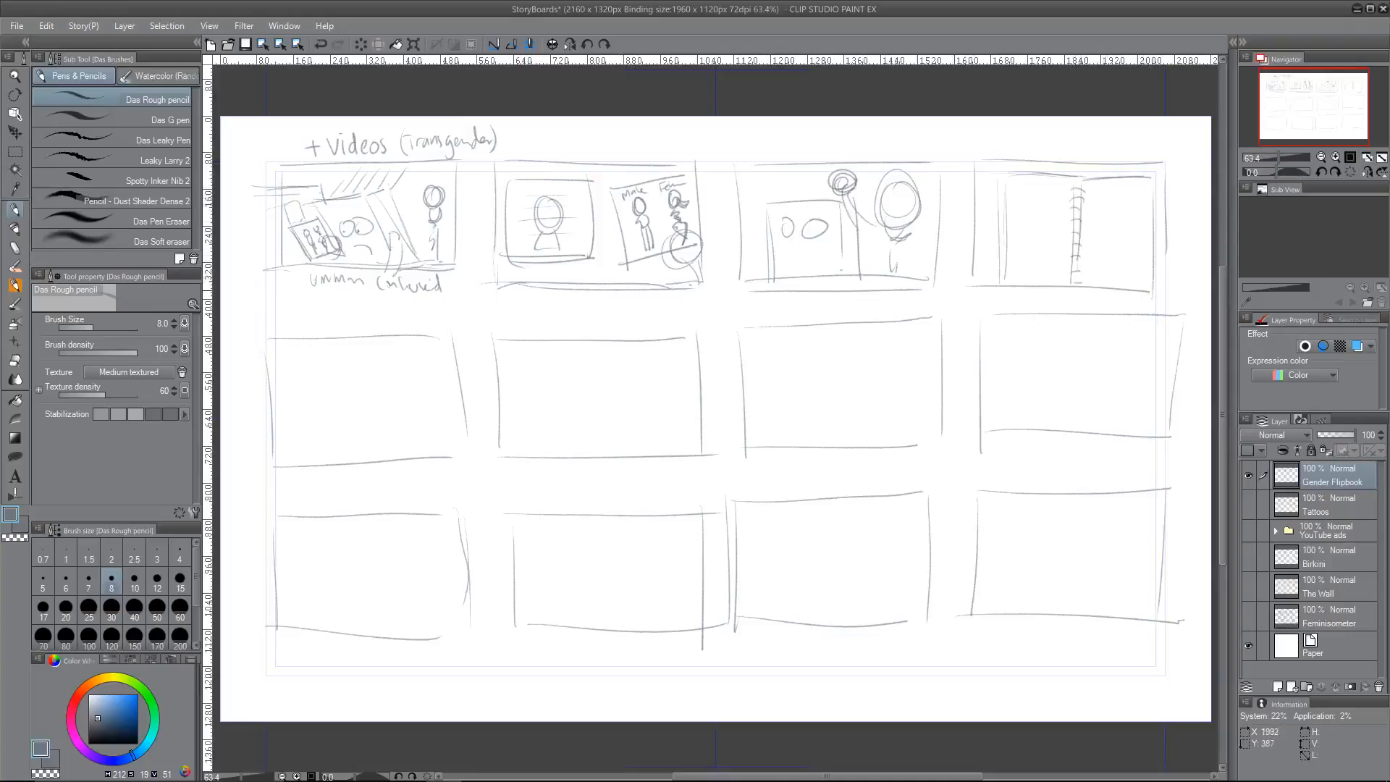
drag(1069, 275, 990, 288)
drag(995, 178, 1001, 287)
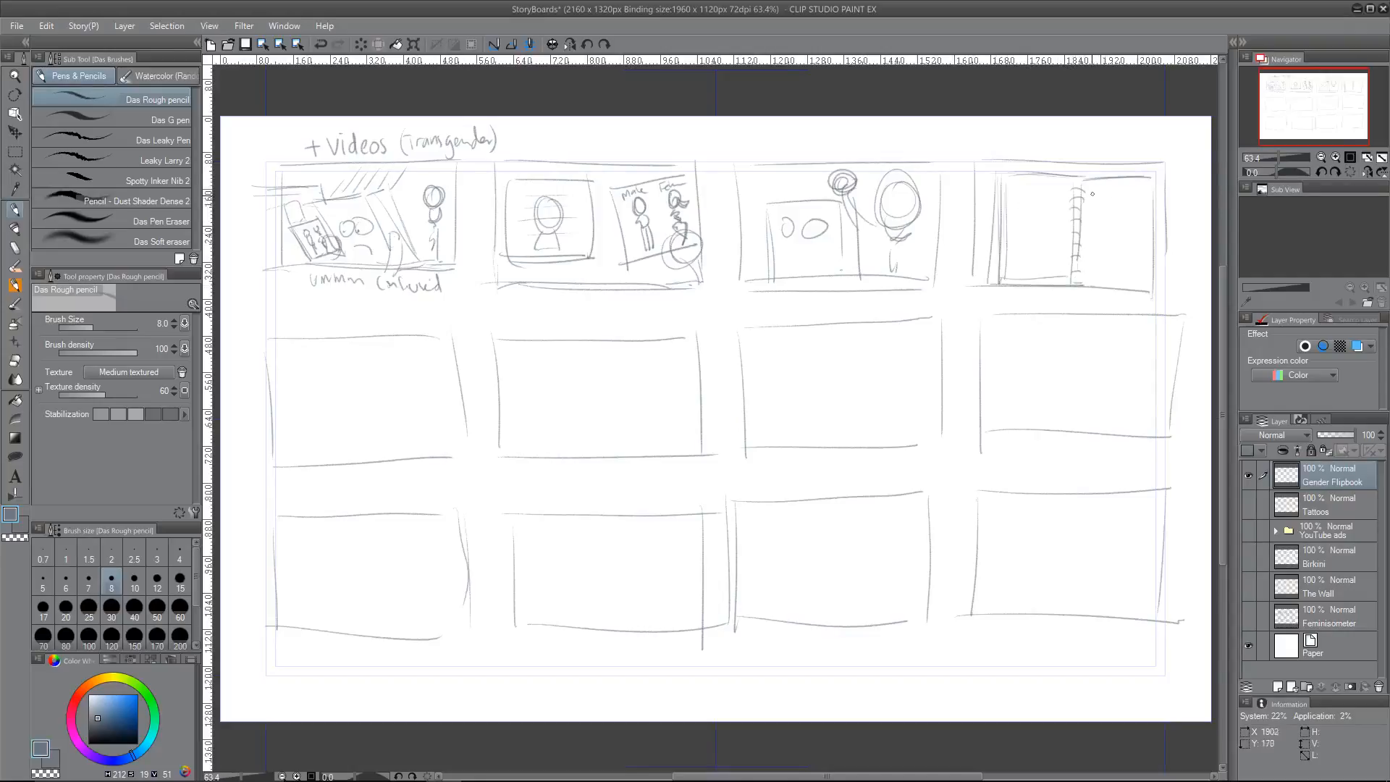
mouse_move(1092, 194)
mouse_down()
mouse_move(1142, 197)
mouse_move(1126, 264)
mouse_up()
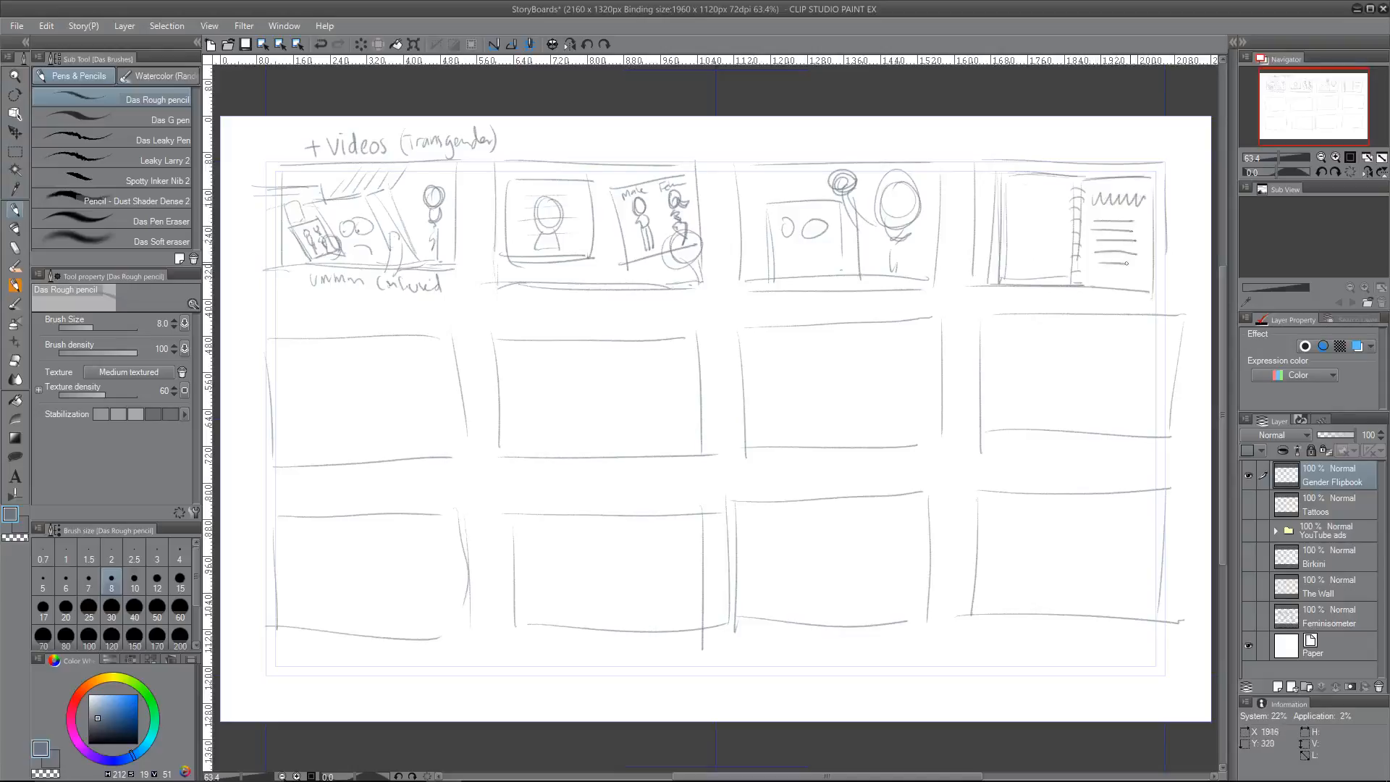
mouse_move(1033, 201)
mouse_down()
mouse_move(1025, 218)
mouse_move(1051, 197)
mouse_move(1035, 221)
mouse_move(1061, 234)
mouse_move(1021, 259)
mouse_up()
mouse_move(1037, 227)
mouse_down()
mouse_move(1056, 255)
mouse_move(1045, 276)
mouse_up()
drag(1029, 262, 1030, 279)
Step: Sketch a thick book with a large circle on its cover and scribbled lettering below in the last frame of the third row
mouse_move(1017, 544)
mouse_down()
mouse_move(1056, 579)
mouse_move(1053, 521)
mouse_up()
mouse_move(1008, 583)
mouse_down()
mouse_move(1009, 604)
mouse_move(1004, 521)
mouse_up()
mouse_move(1062, 524)
mouse_down()
mouse_move(1014, 523)
mouse_move(1080, 519)
mouse_up()
mouse_move(1072, 536)
mouse_down()
mouse_move(1077, 592)
mouse_move(1093, 527)
mouse_move(1079, 518)
mouse_up()
drag(1095, 520, 1084, 597)
mouse_move(1081, 597)
mouse_down()
mouse_move(1010, 598)
mouse_move(1075, 592)
mouse_up()
mouse_move(999, 599)
mouse_down()
mouse_move(1059, 608)
mouse_move(1024, 614)
mouse_move(1048, 618)
mouse_up()
drag(1070, 612, 1063, 624)
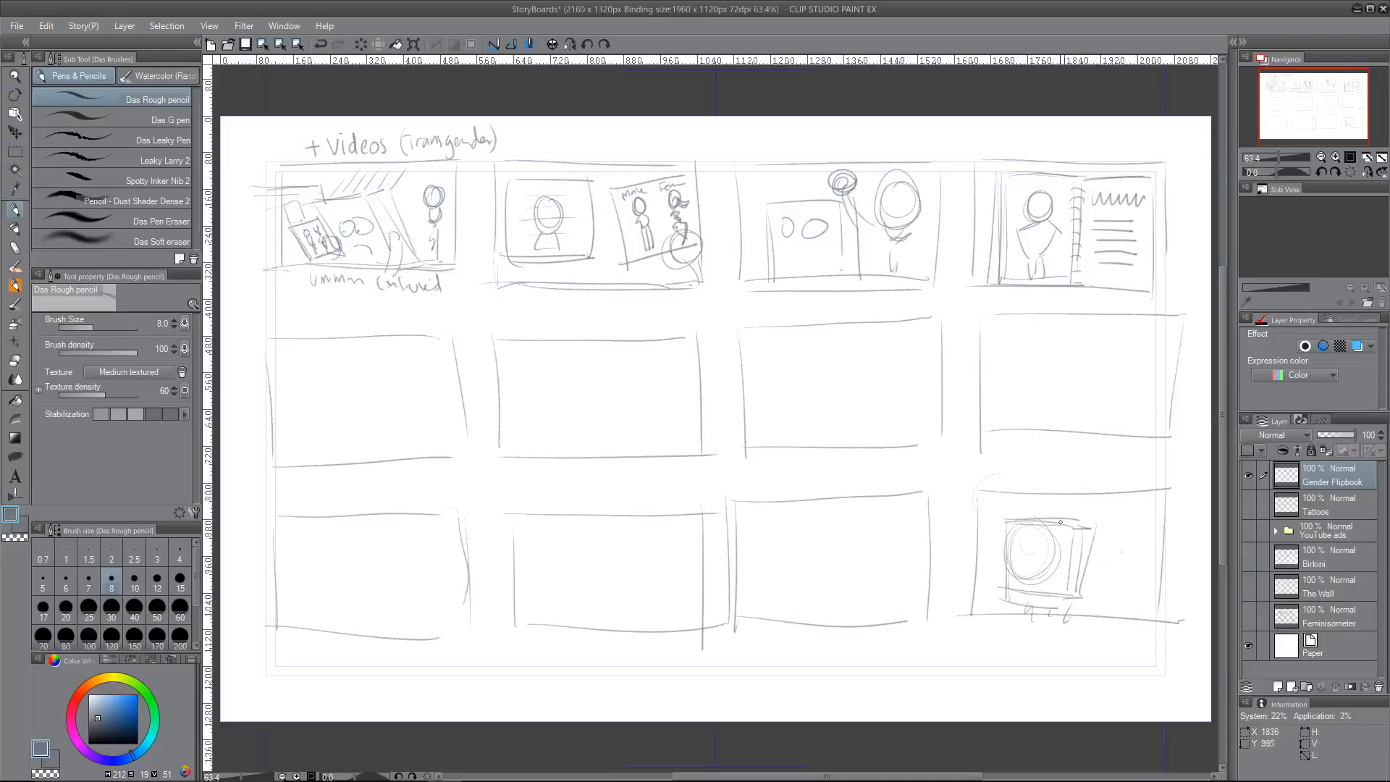
Step: Sketch two small round shapes on top of the book and redraw the borders of the last frame in the third row
drag(1036, 531, 1054, 528)
drag(1001, 614, 1158, 627)
drag(1164, 513, 1164, 629)
drag(983, 497, 1181, 501)
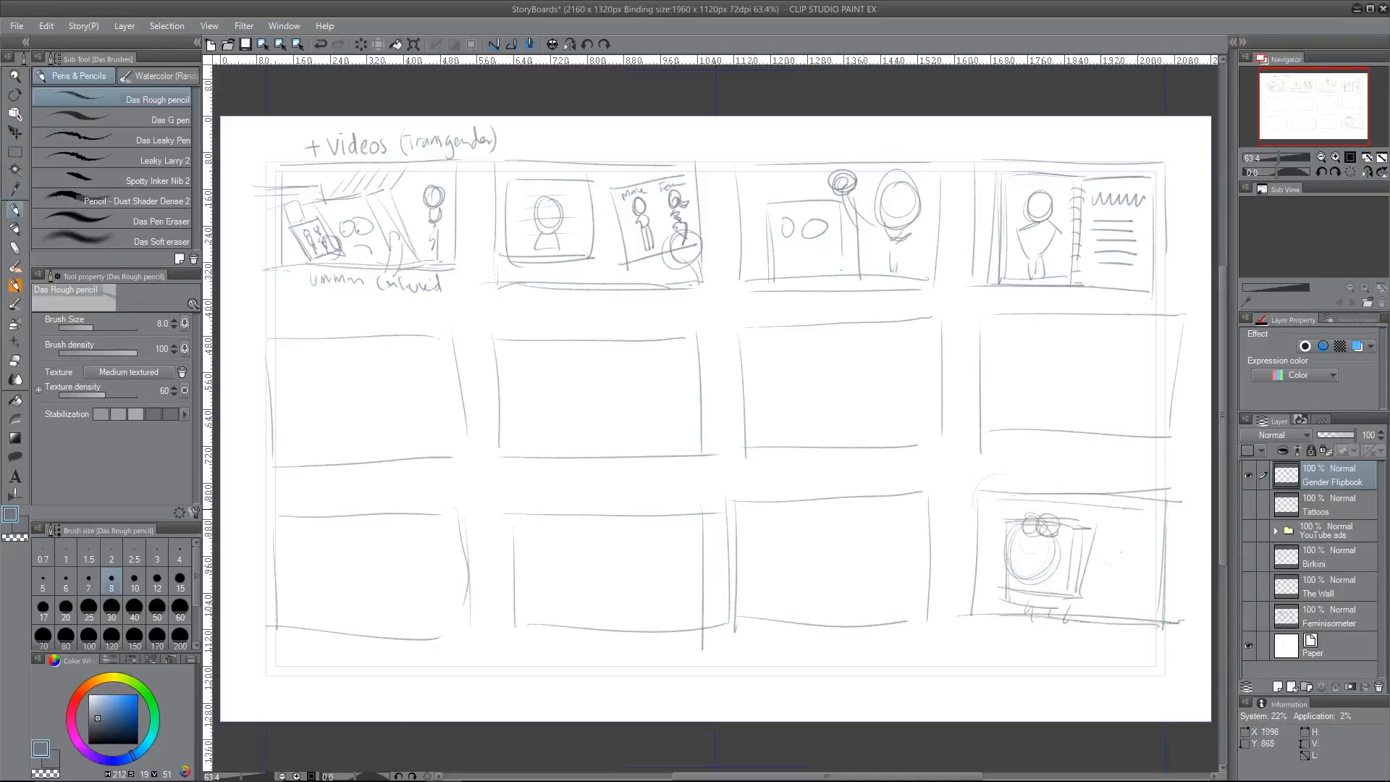
drag(1032, 622, 1037, 635)
drag(1033, 626, 1035, 644)
drag(958, 298, 985, 297)
drag(1058, 469, 1055, 499)
drag(1047, 485, 1055, 498)
Step: Switch to Scrivener and write the panel description "Flux is confused looking at a screen and has a male-female chart."
click(373, 767)
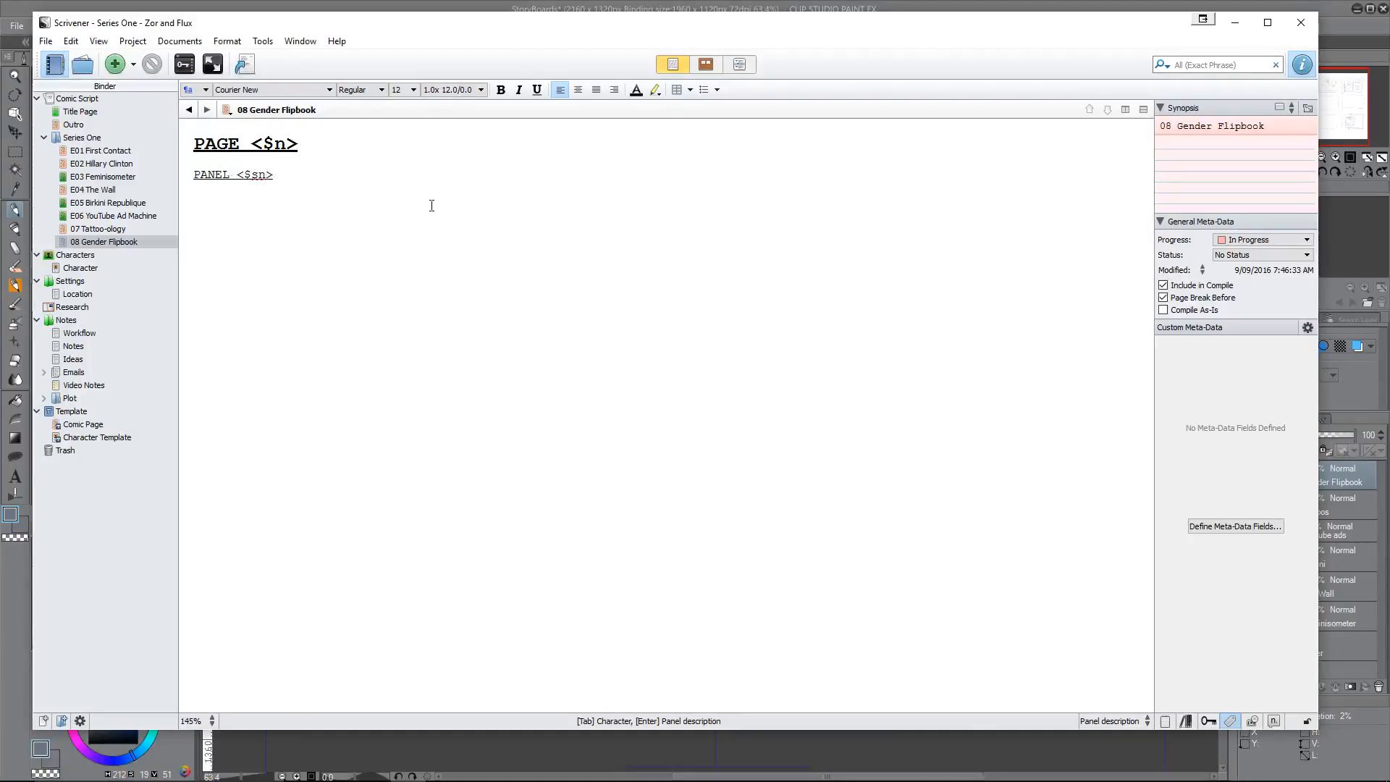
text(Flux is confused)
text(looking t a)
key(BackSpace)
key(BackSpace)
key(BackSpace)
key(BackSpace)
text(at)
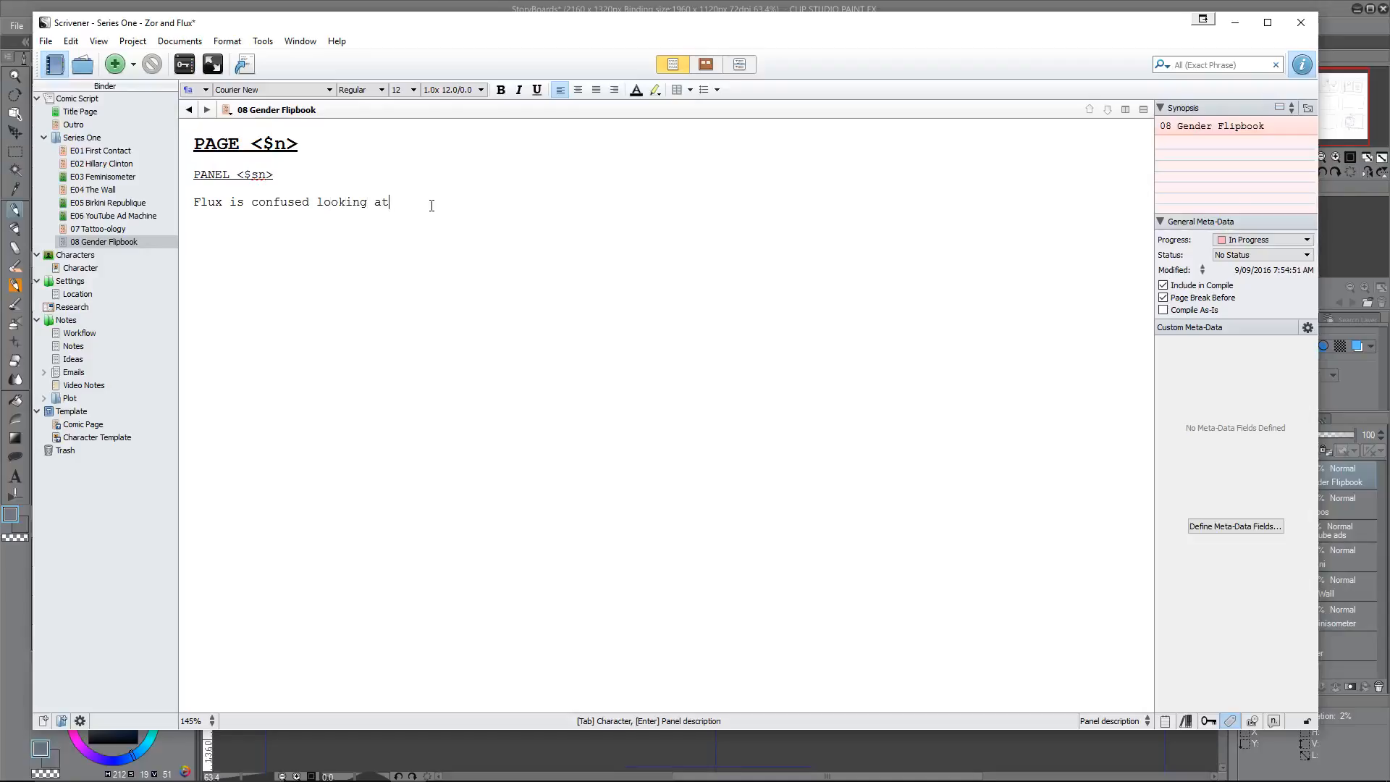
text( a screen and has a male-female chart.)
Step: Add a FLUX character cue with the dialogue "Uuummm. Hmmmmm." below the description, saving the project along the way
key(Tab)
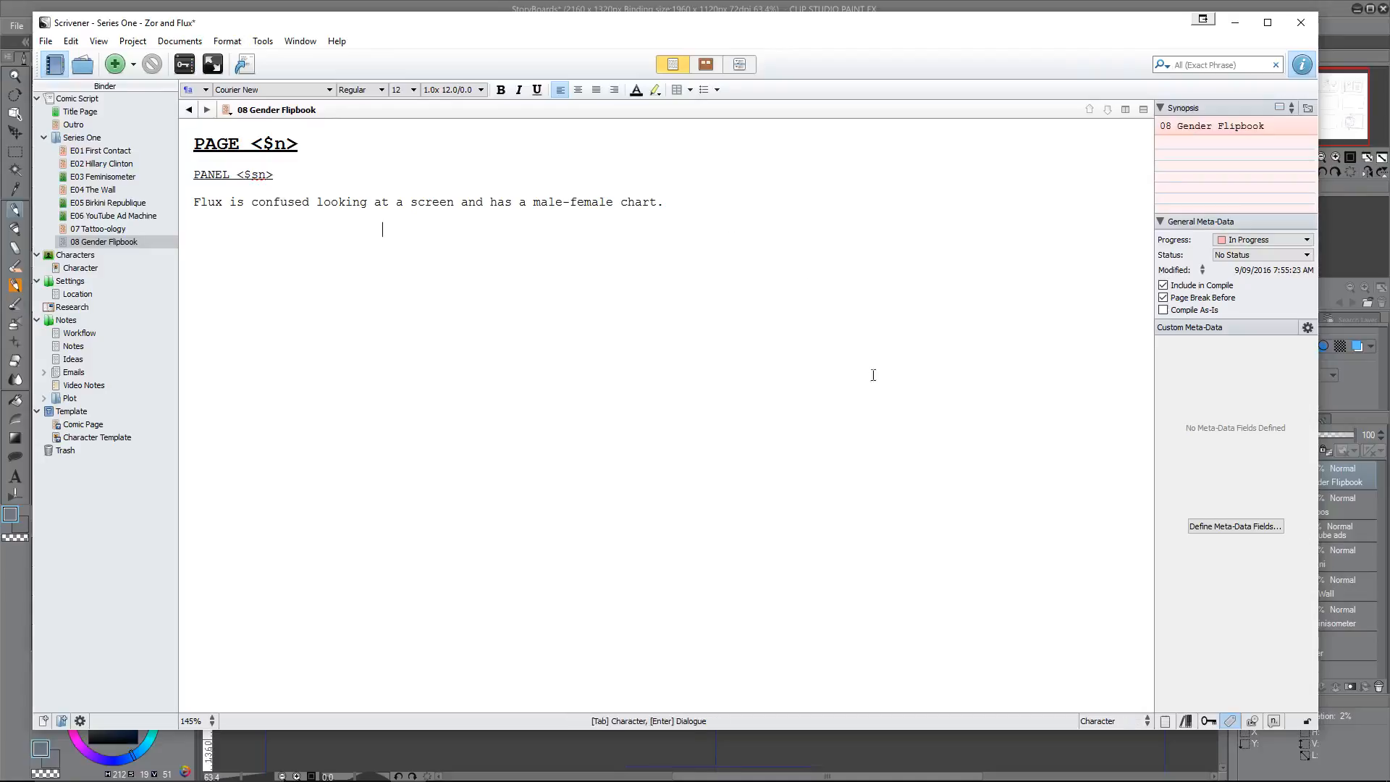
key(ctrl+s)
text(FLUX)
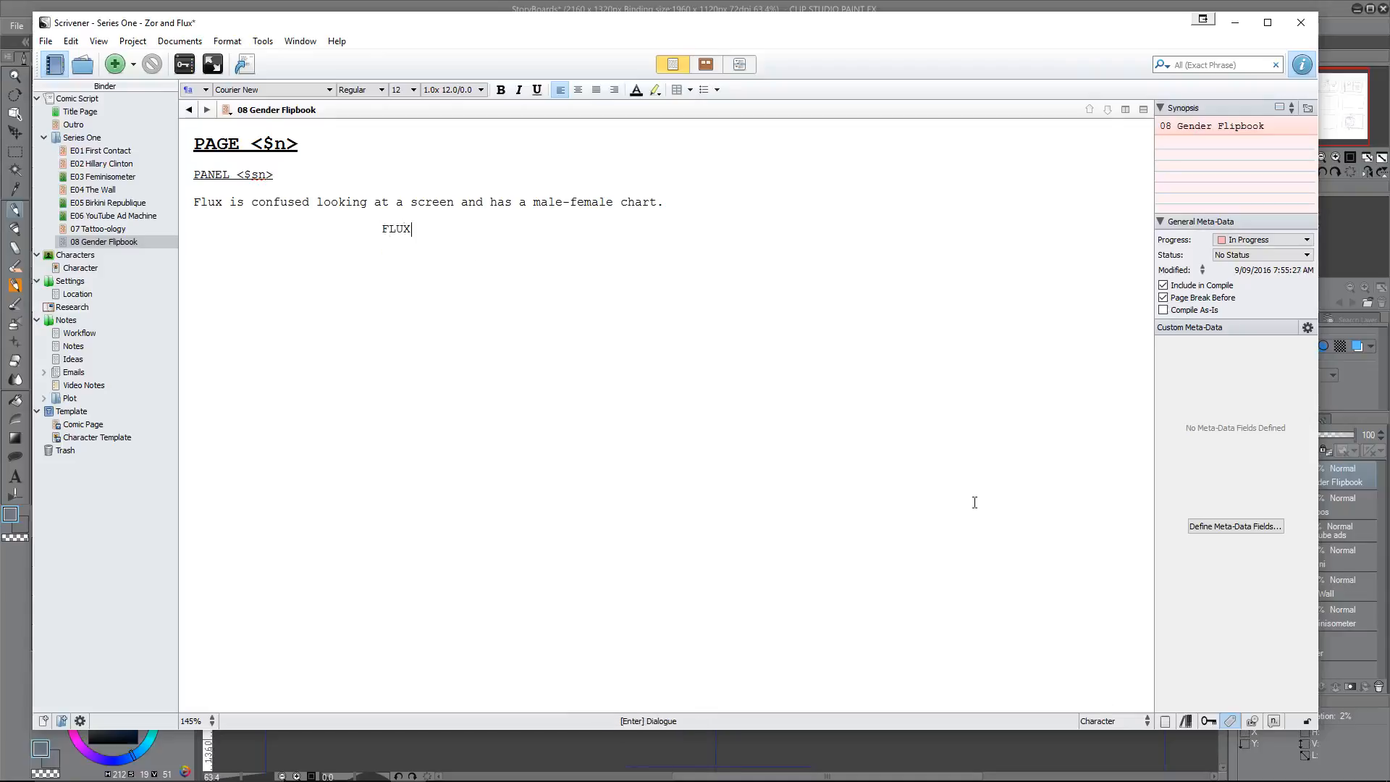
key(Return)
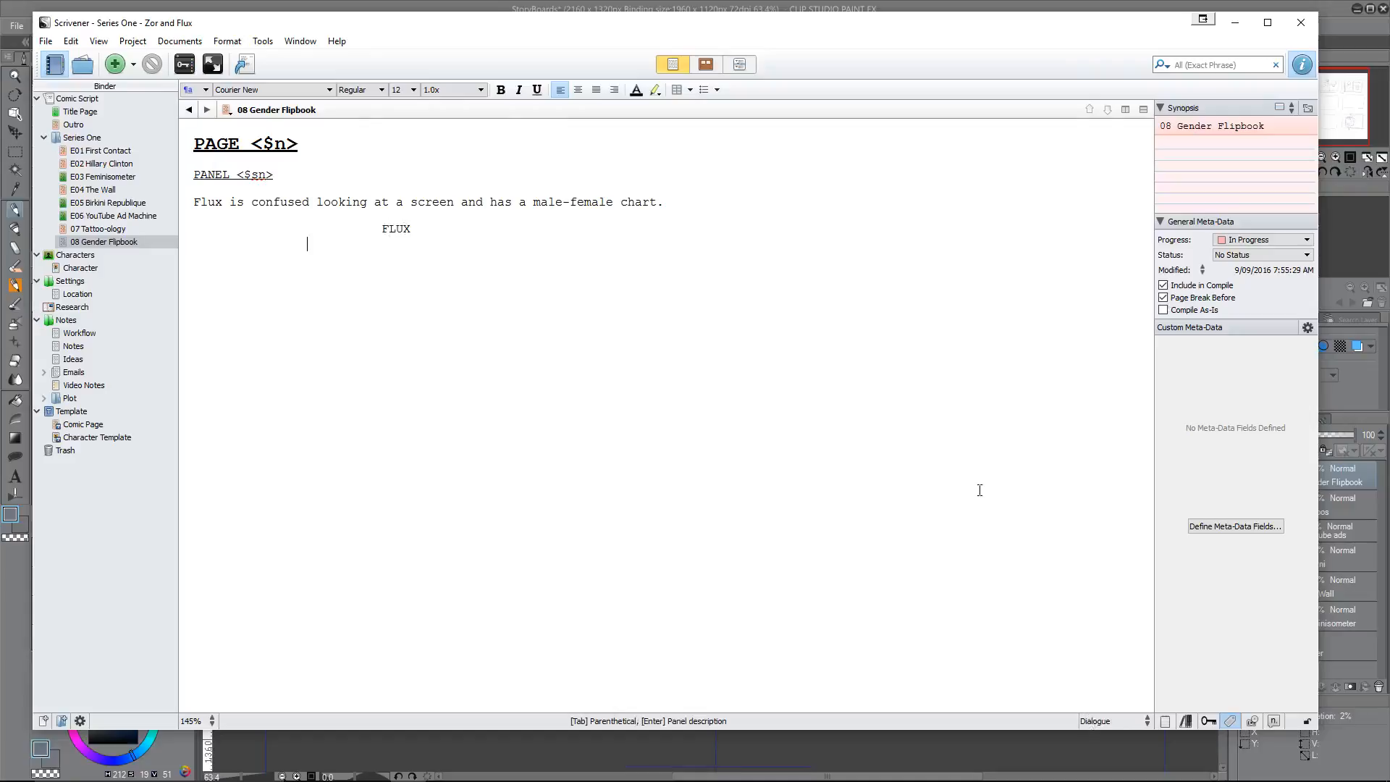
text(Uuummm. Hmmmmm.)
key(Return)
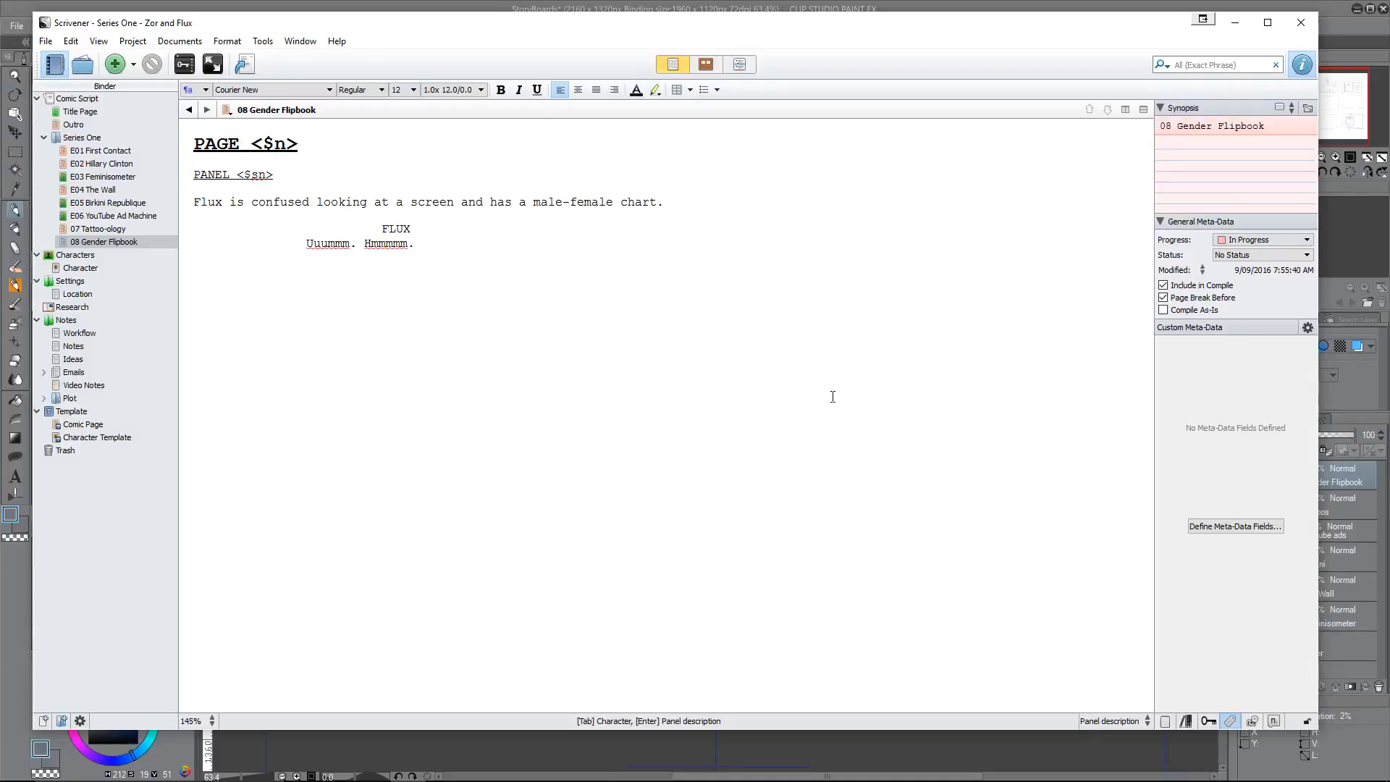
Step: Write a new panel description reading "Cut to video of famous YouTube transgender people"
text(Cut to video of famous YouTube tra)
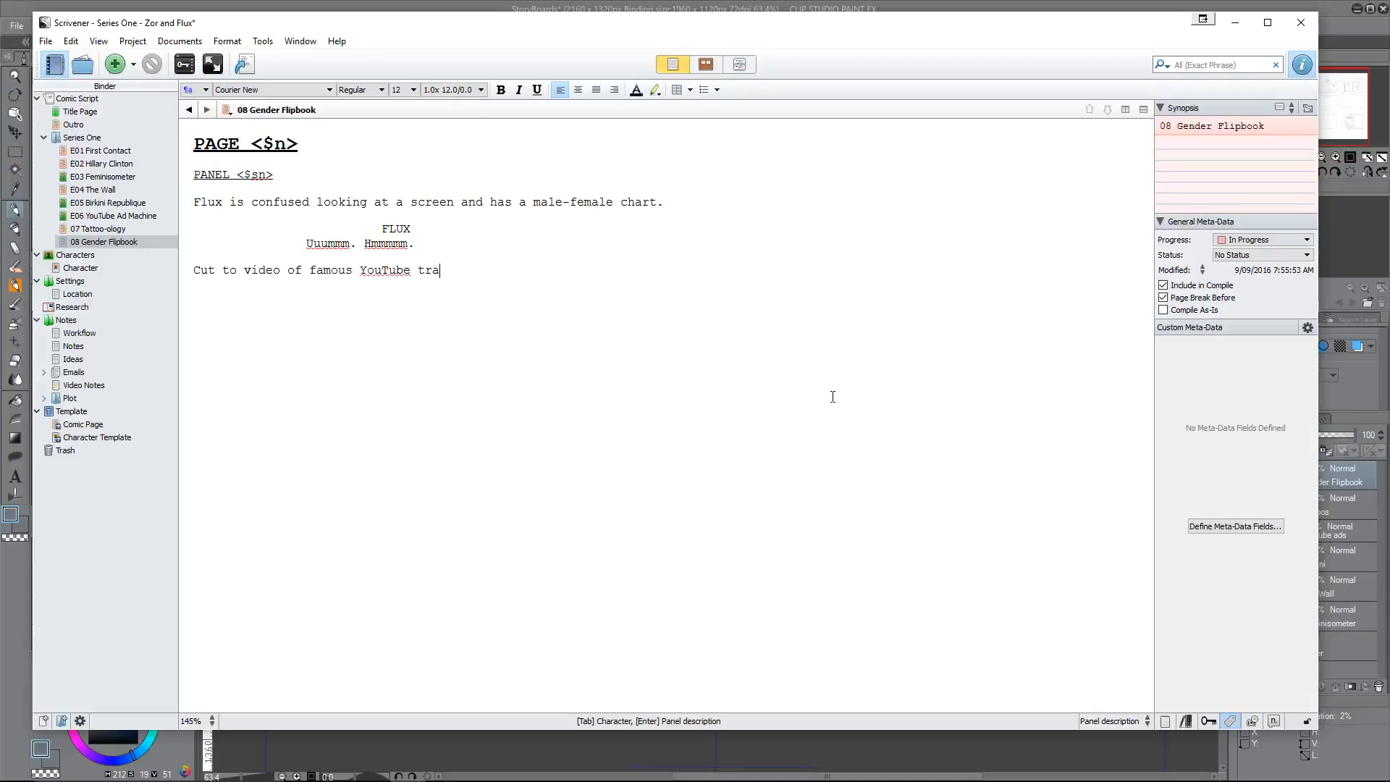
text(nsgender people)
Step: Extend the video description with the sentences "Chart is next to the screen. Cut back to Flux again."
text(. Flip card is)
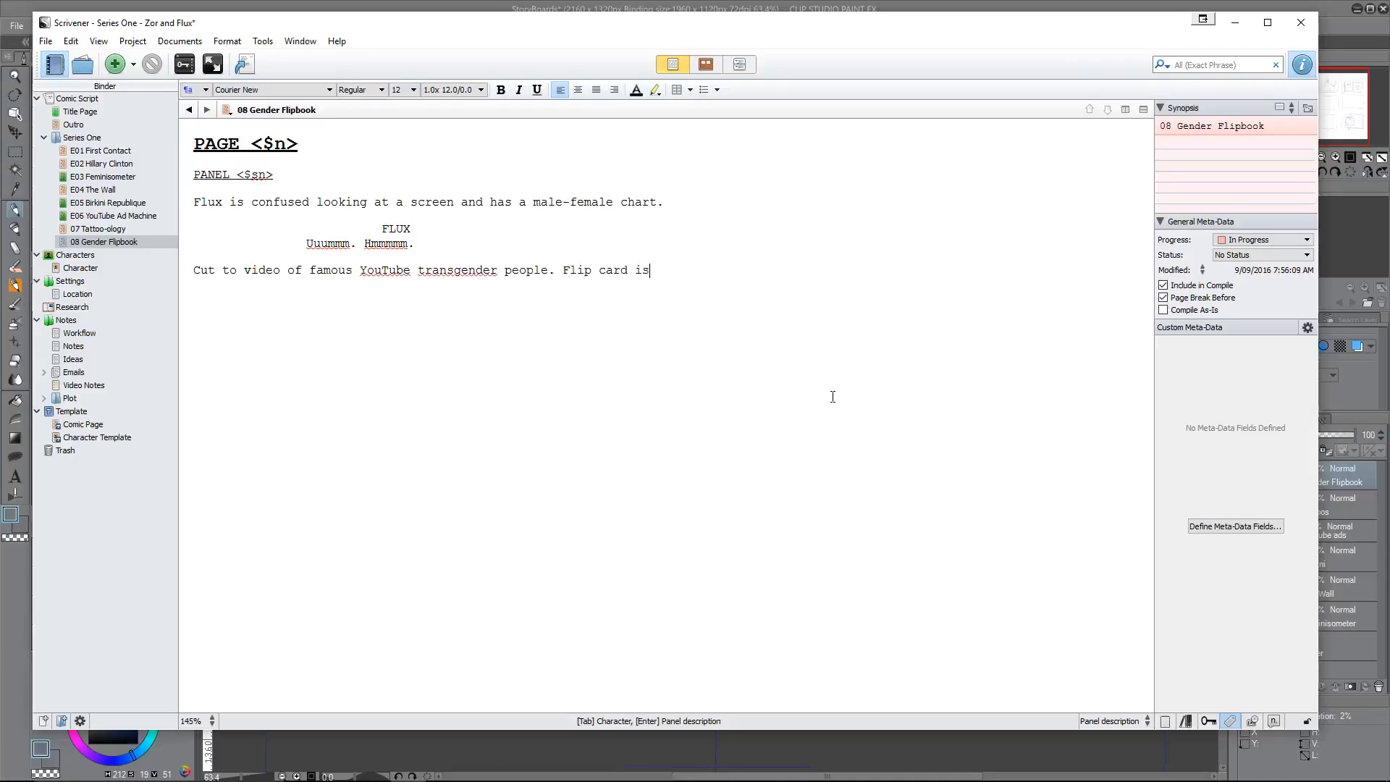
text( next to the screen)
drag(563, 270, 628, 267)
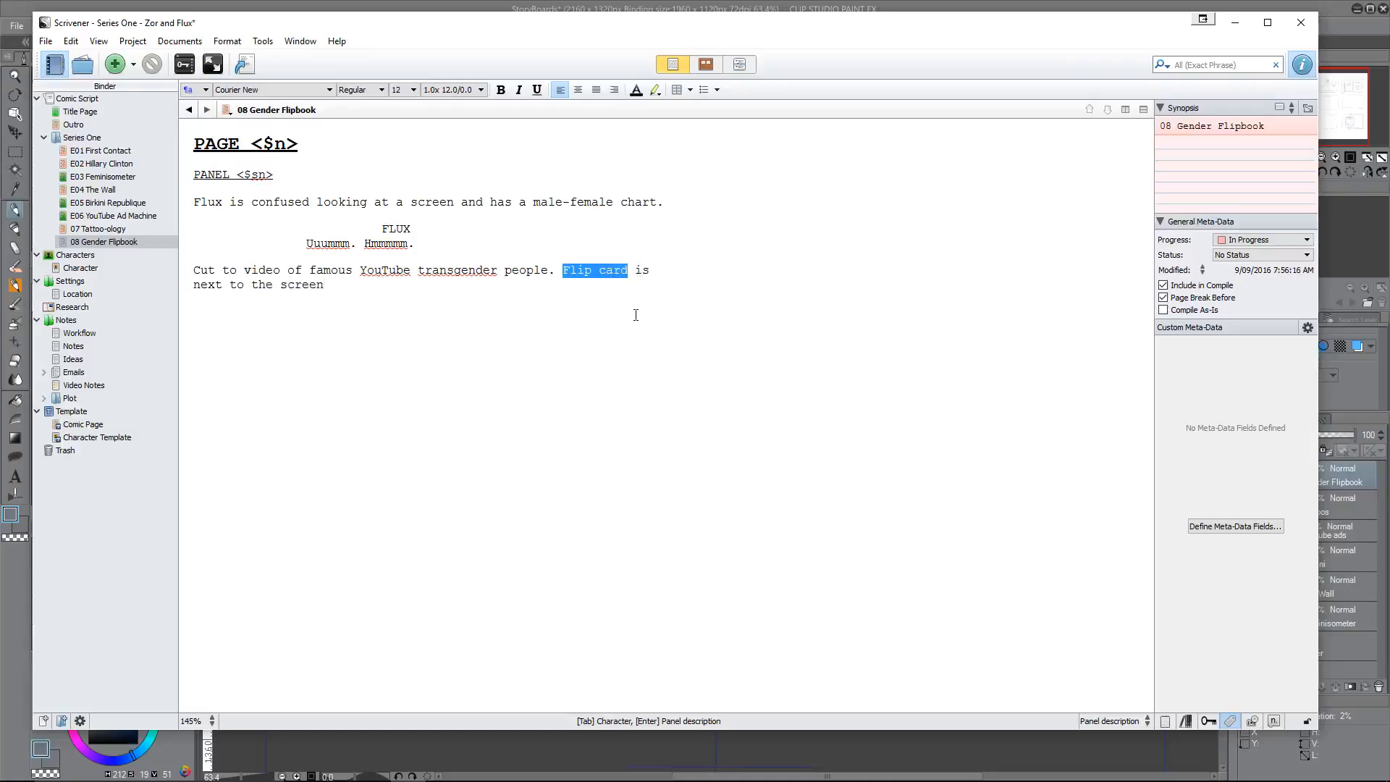
text(Chart)
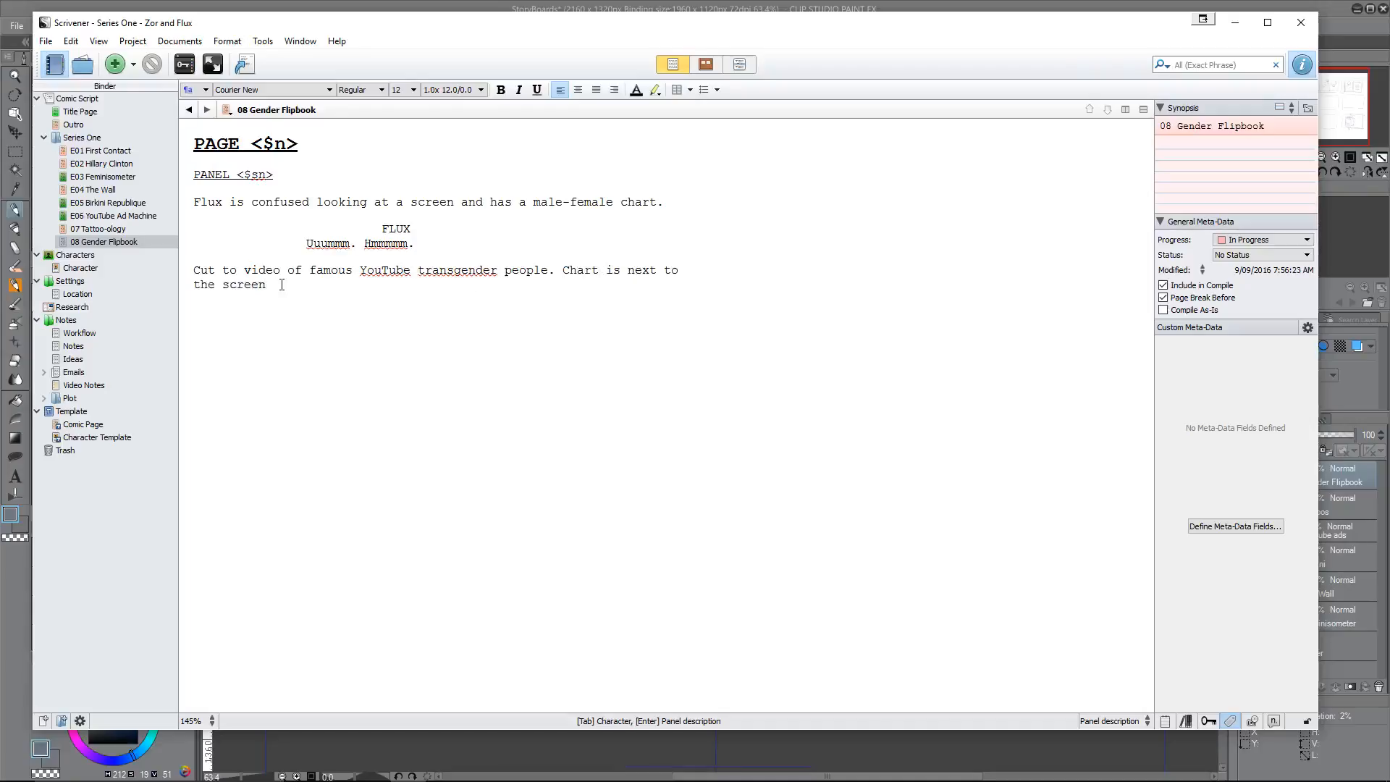
text(. Cut bac)
text(k to Flux again.)
Step: Add a second FLUX cue with the dialogue "Ahhhh. This earthling LOOKS like a female."
key(Tab)
text(FL)
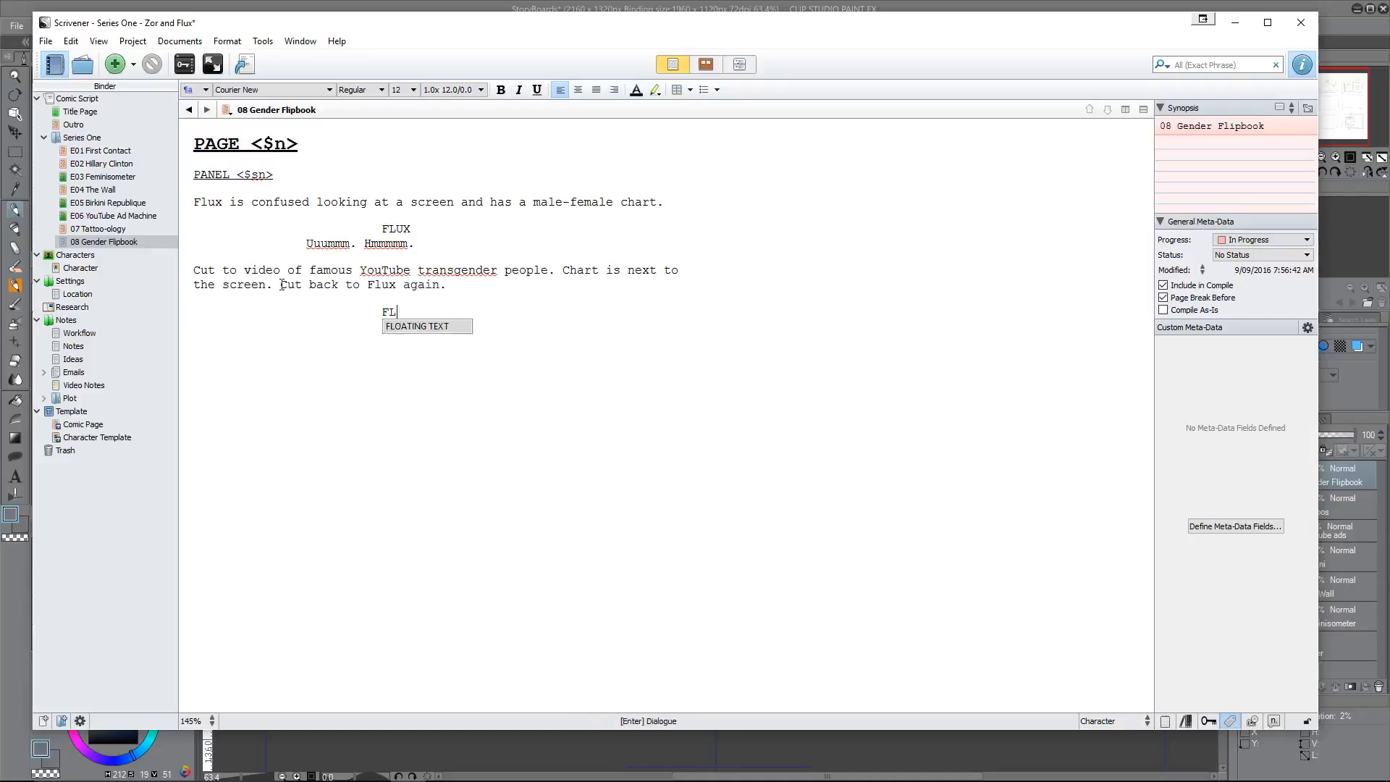
text(UX)
key(Return)
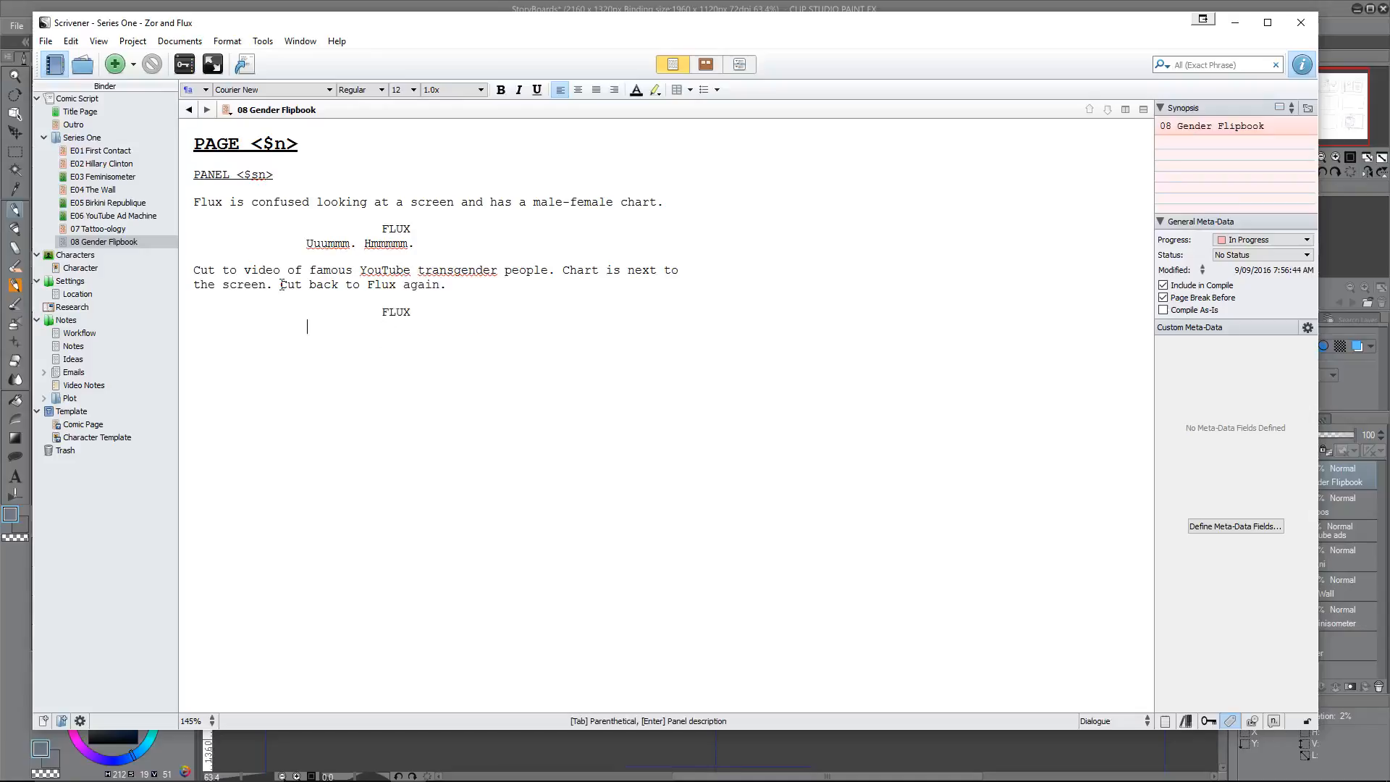
text(Ahhhh. This earthling l)
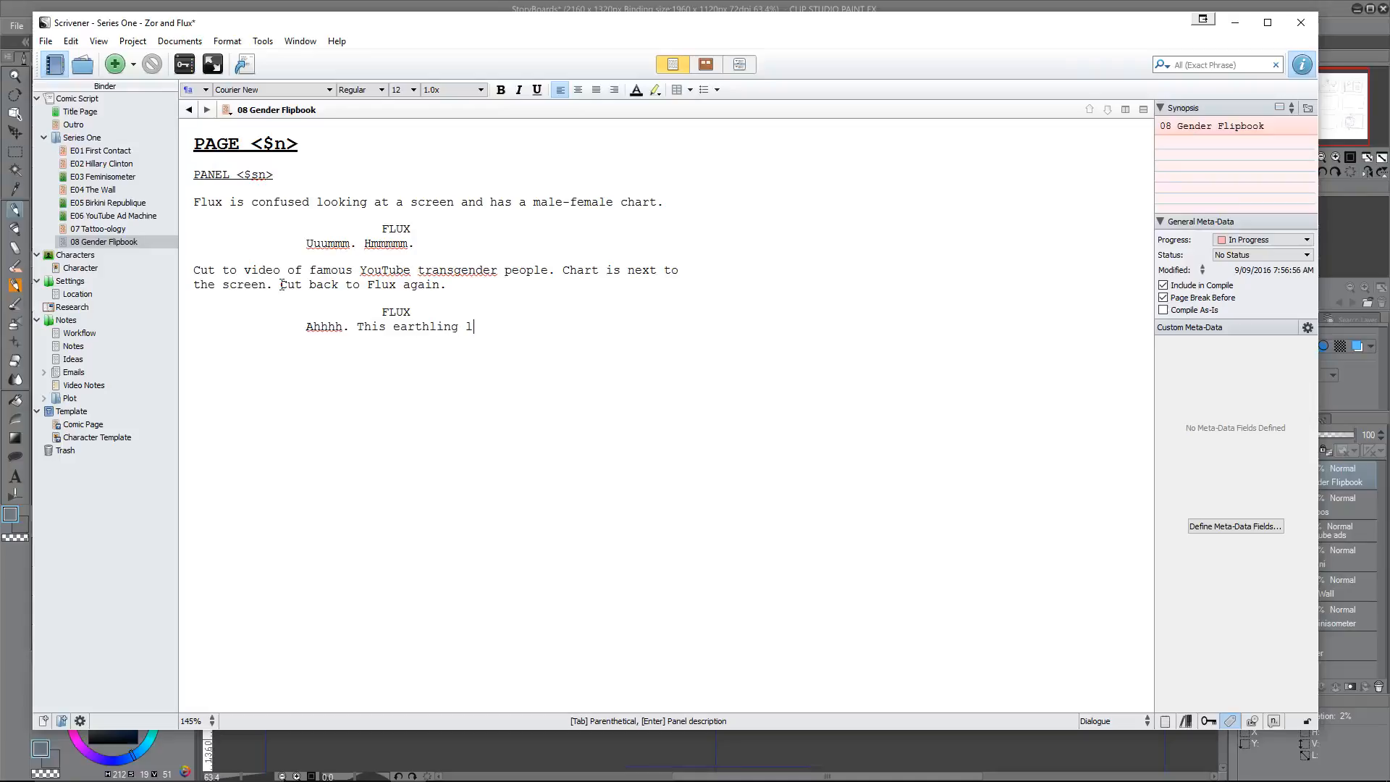
text(ooks)
key(BackSpace)
key(BackSpace)
key(BackSpace)
key(BackSpace)
key(BackSpace)
key(BackSpace)
text(LOOKS like a female. Sounds li)
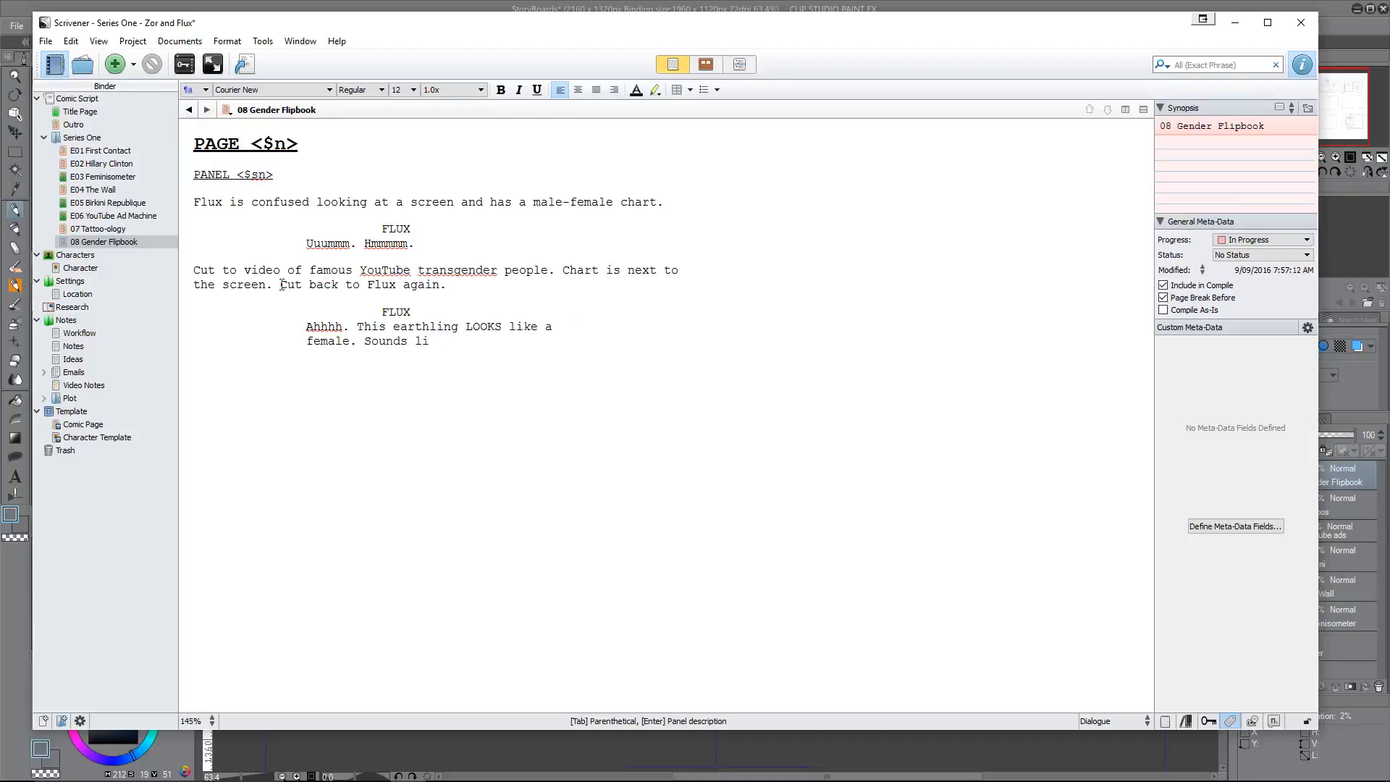
text(ke a female I guess.)
Step: Finish that FLUX speech with the sentence "Sounds like a female I guess."
key(Return)
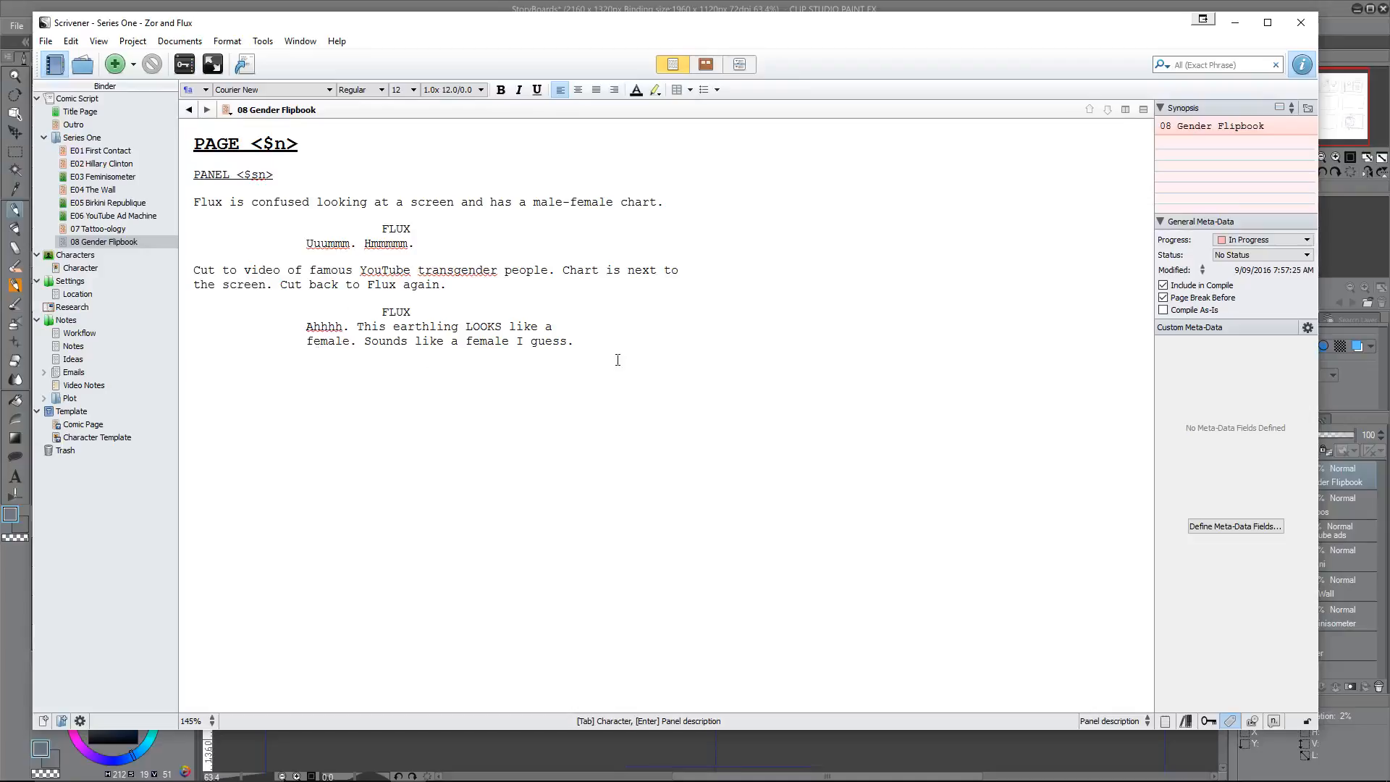
Step: Write the next panel description, "Cut back to another transgender YouTuber."
text(Cut back to another transgender)
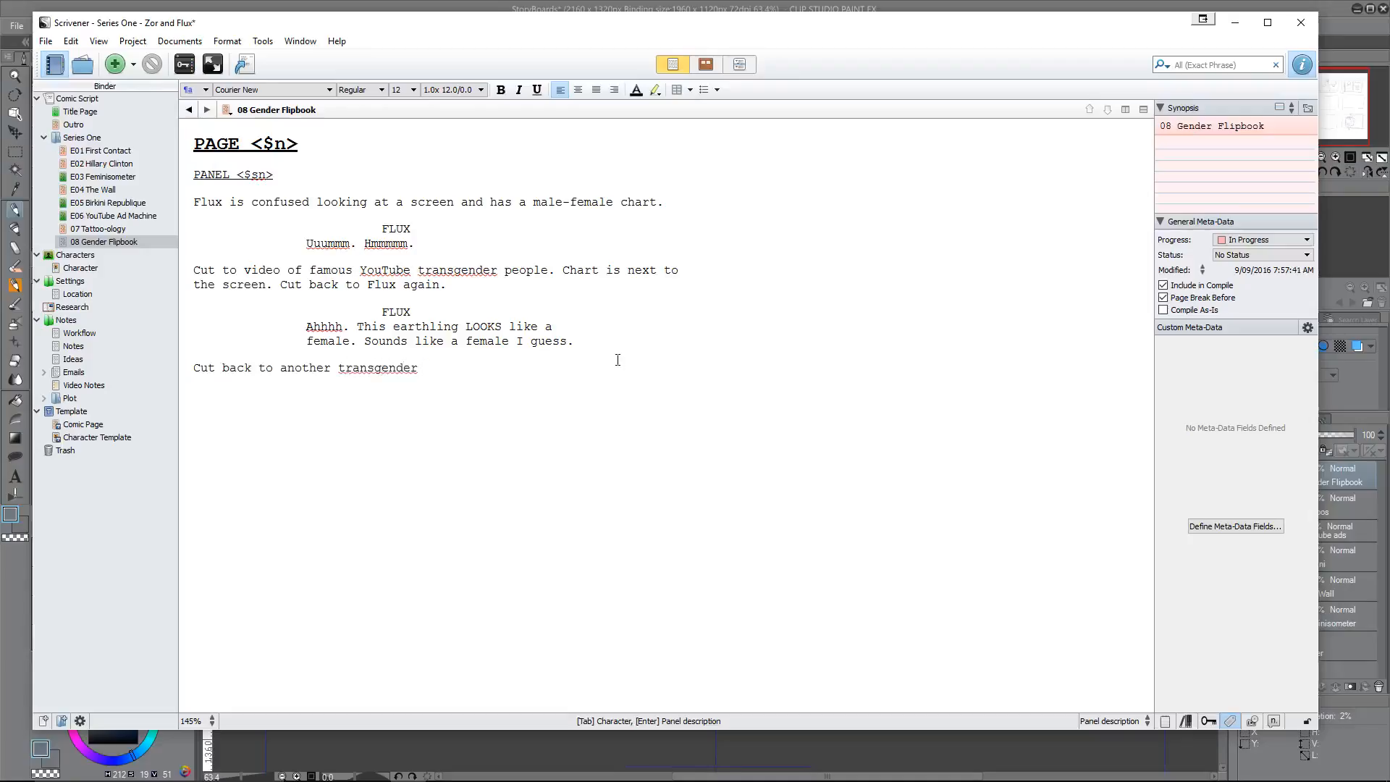
text( YouTuber.)
Step: Add a FLUX cue under the YouTuber description with the dialogue "Ummm. I don't know."
key(Return)
key(Tab)
text(FLUX)
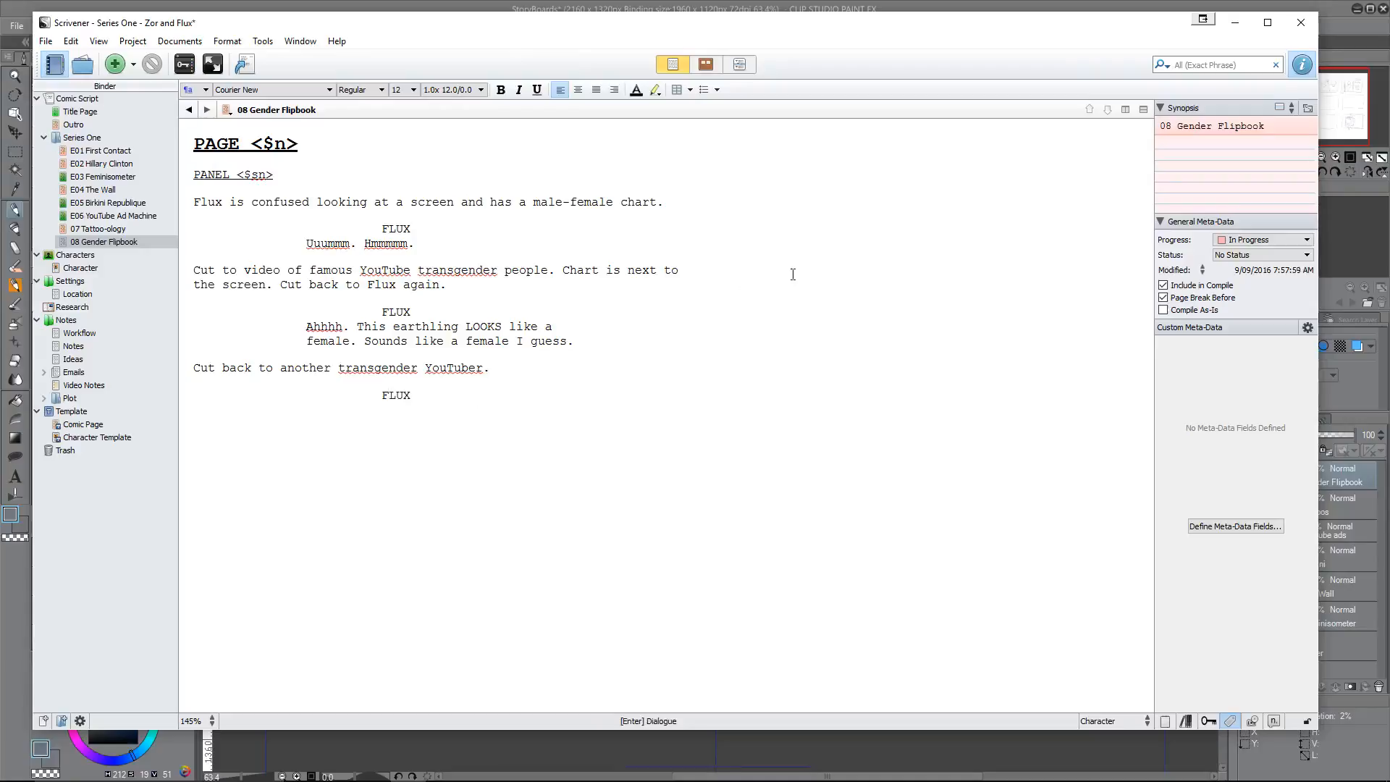
key(Return)
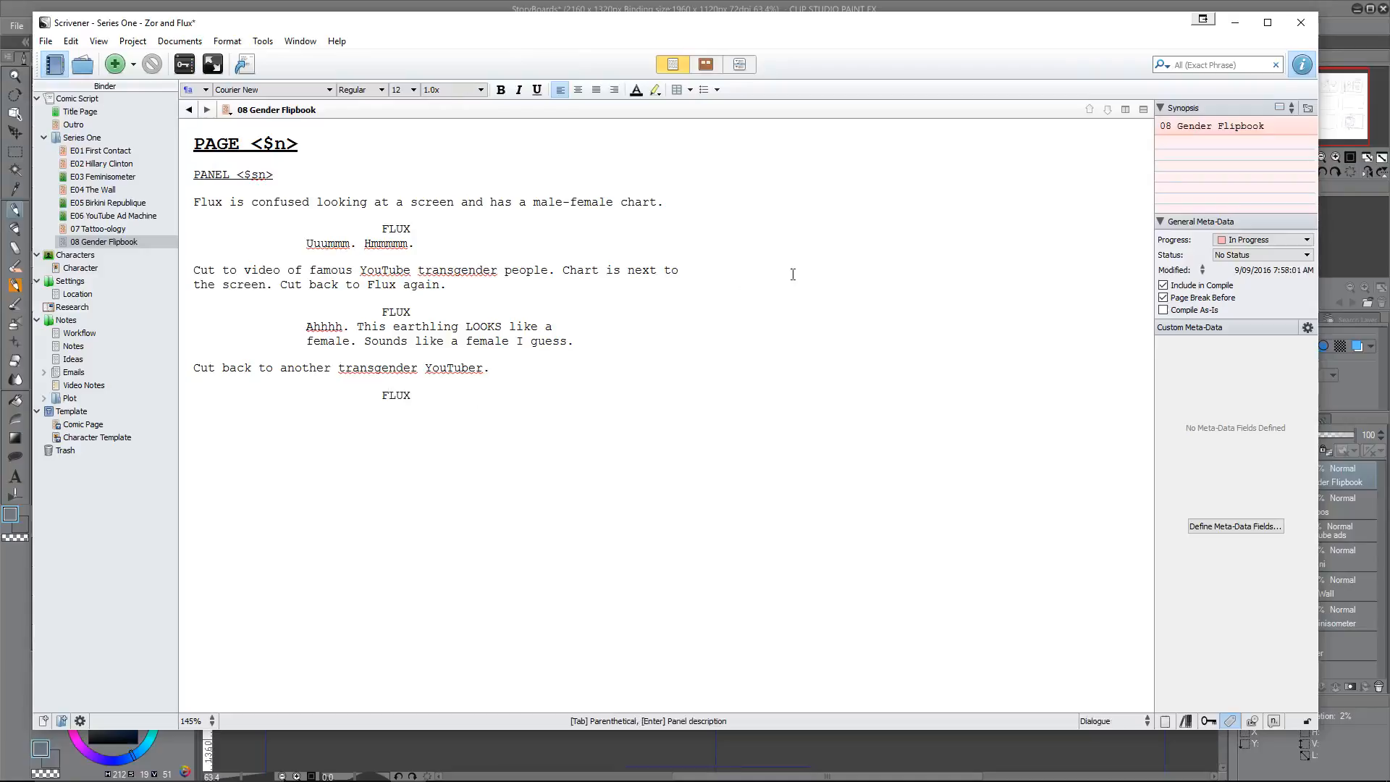
text(Ummm. I don't know.)
key(Return)
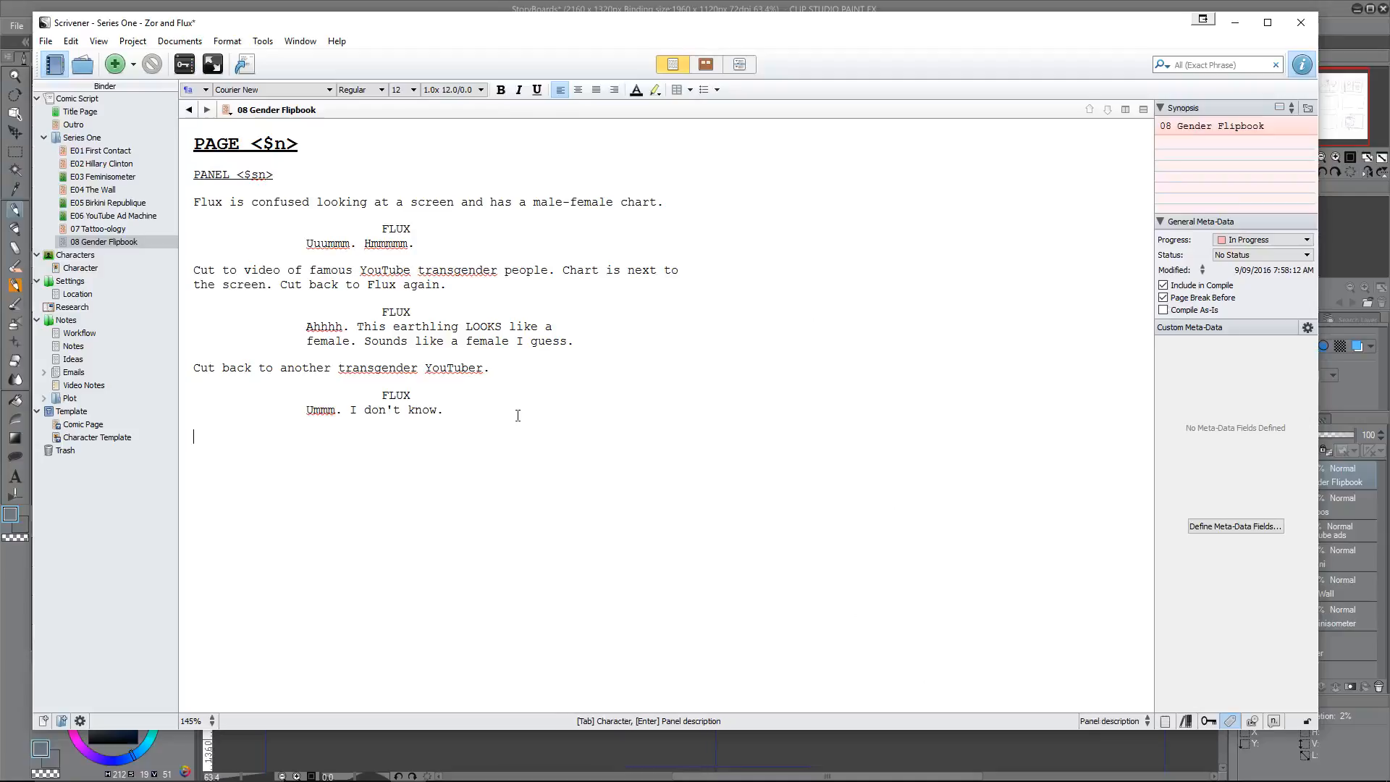
Step: Start another dialogue line under Flux's last speech and break the earlier speech before "Sounds like a female I guess."
key(Return)
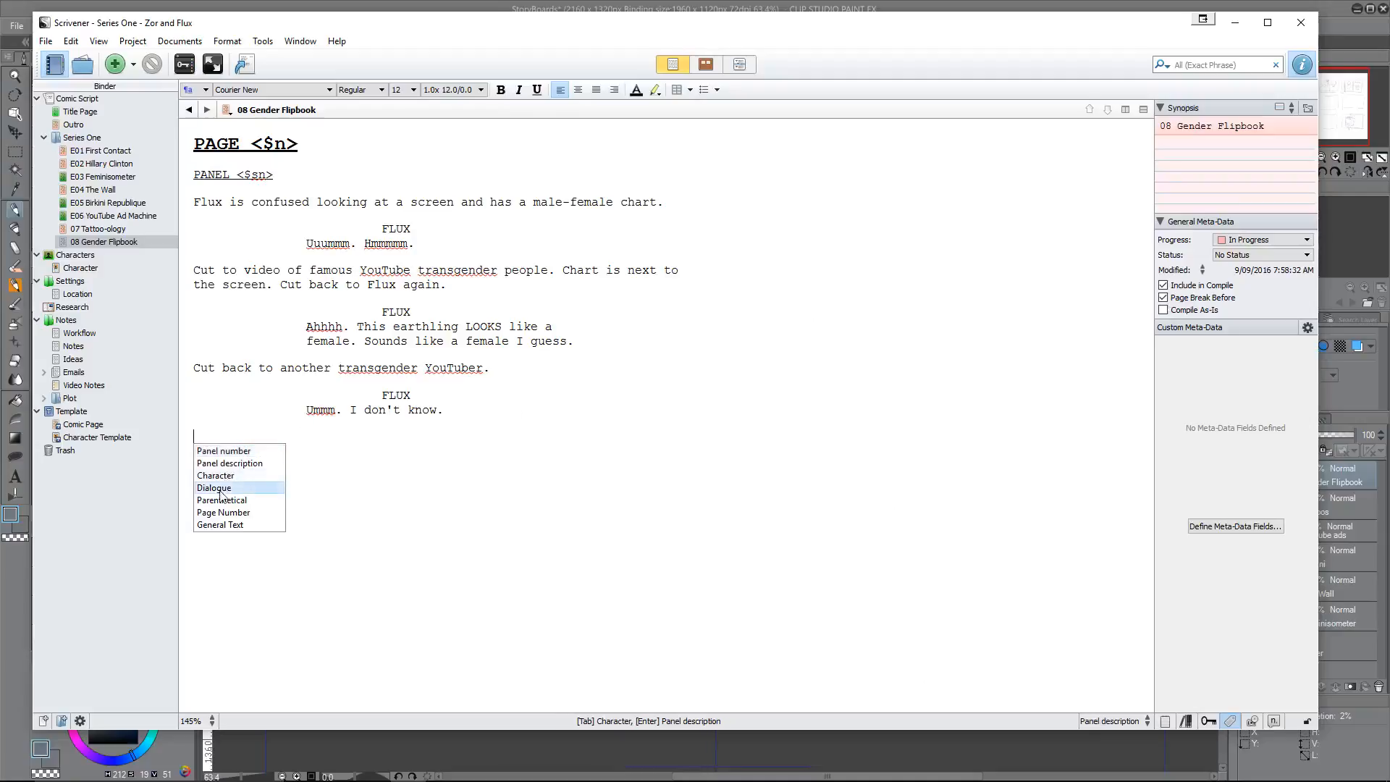
key(Return)
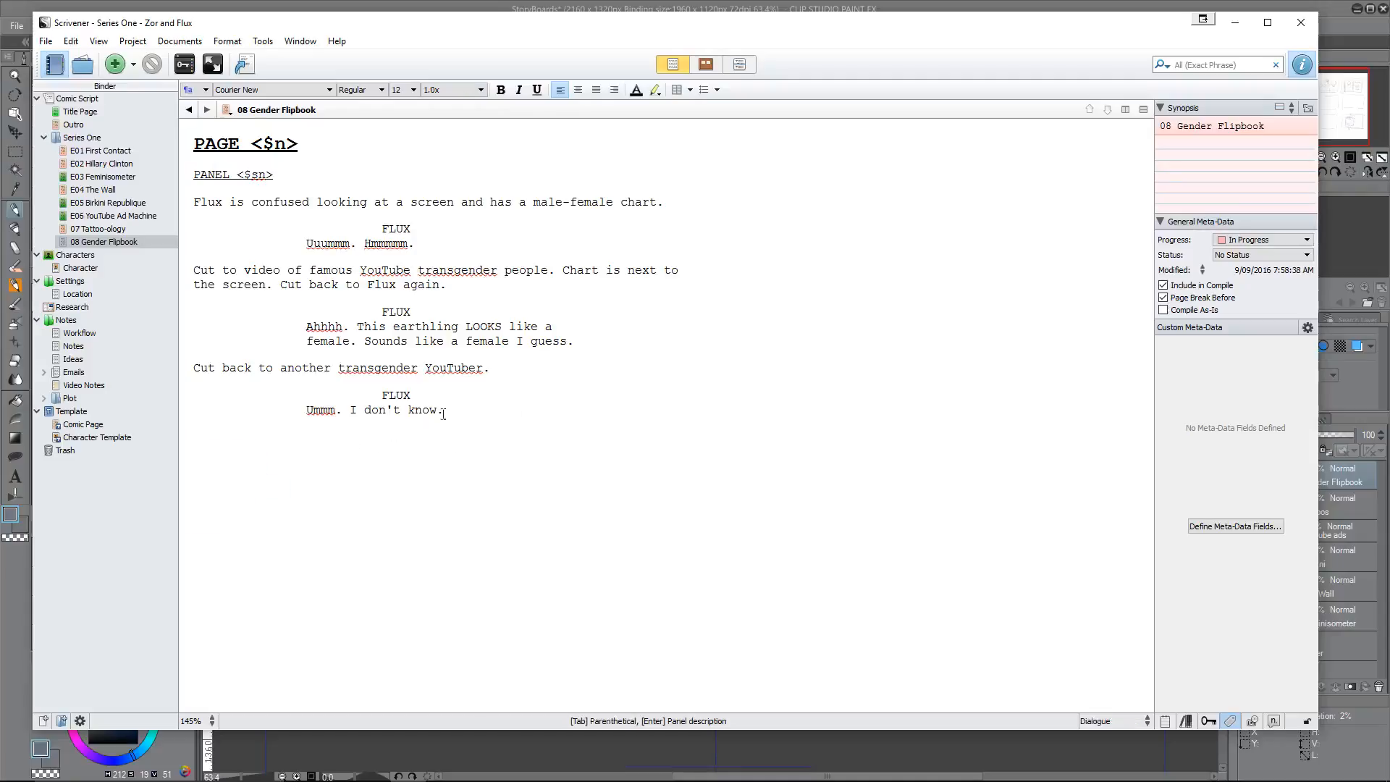
key(Return)
click(362, 341)
key(Return)
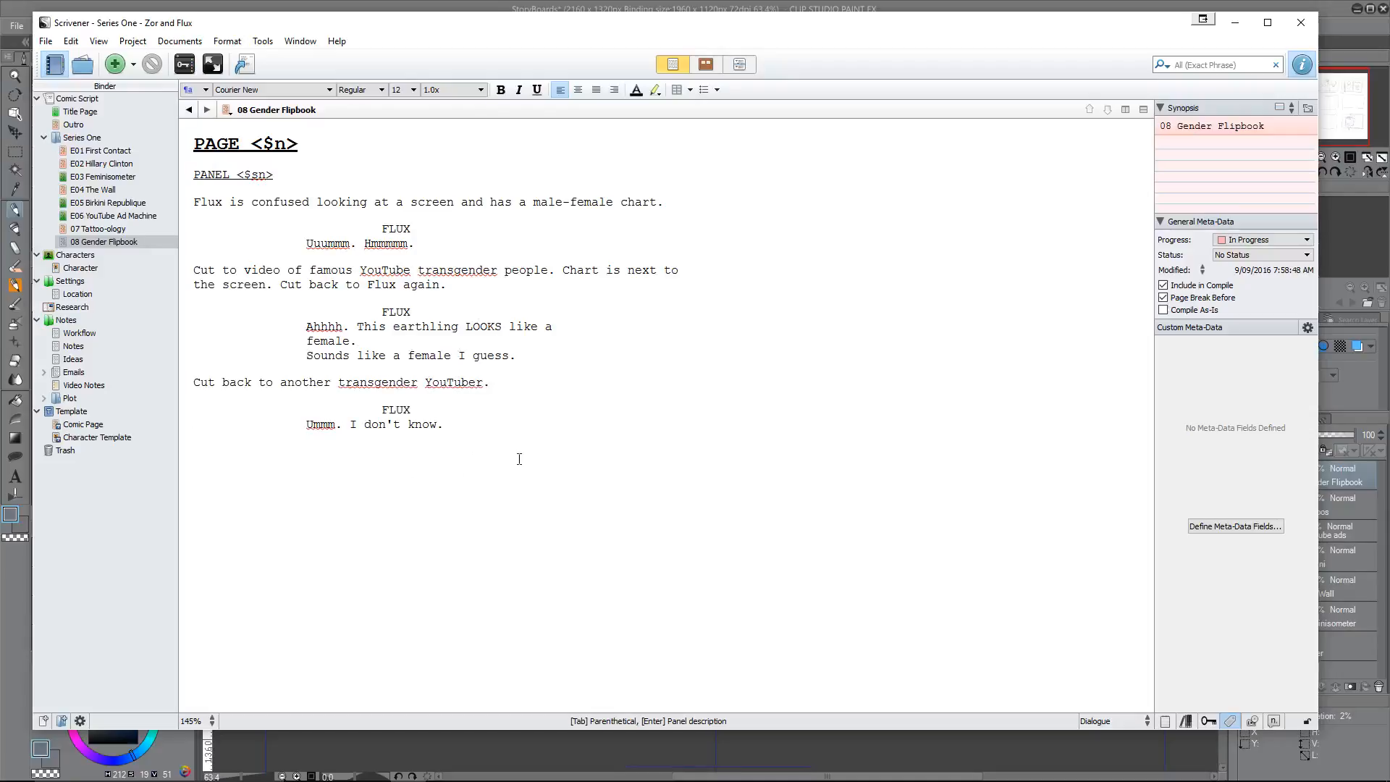
Step: Continue Flux's last speech on the new line with "Commander? I think the use-by date on this gender chart has expired"
text(Commander?)
text(I think the use-by date on)
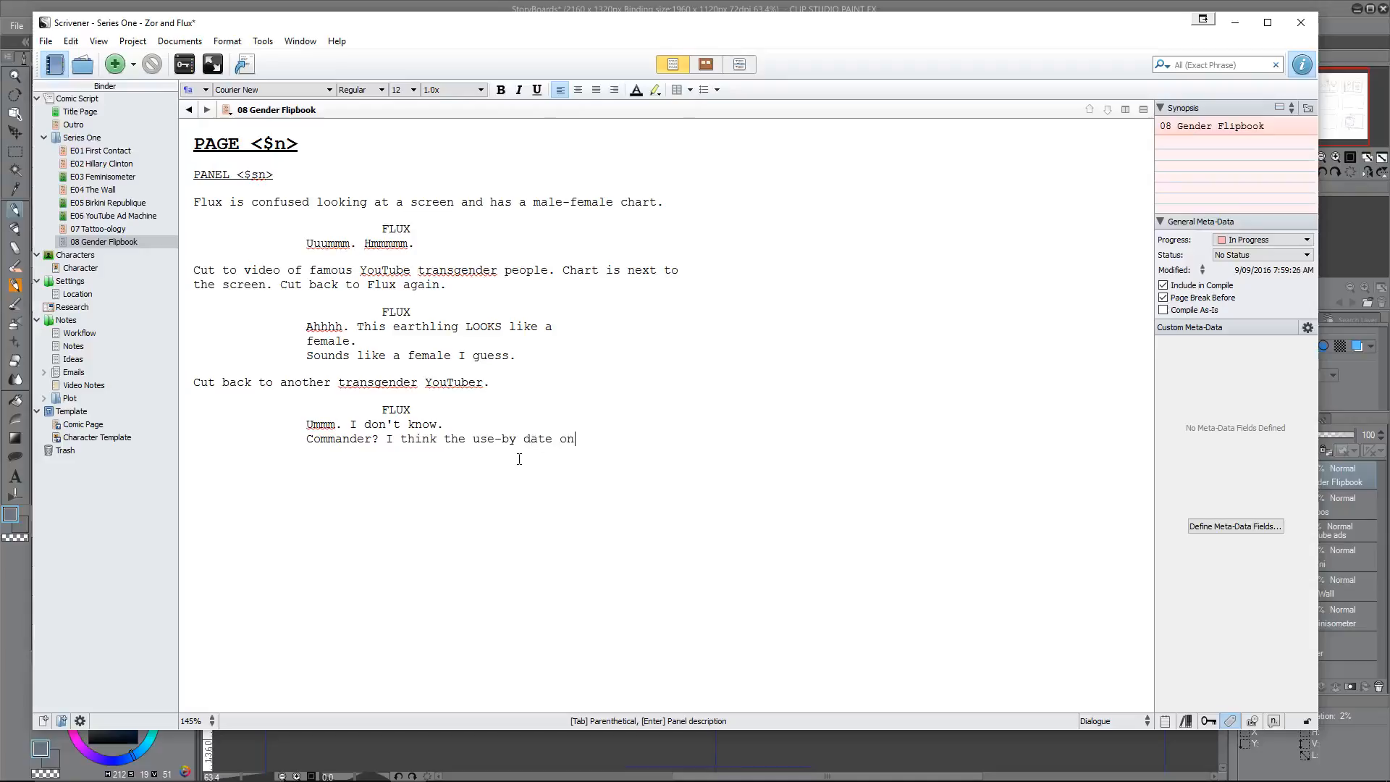
text( this gender chart has exp)
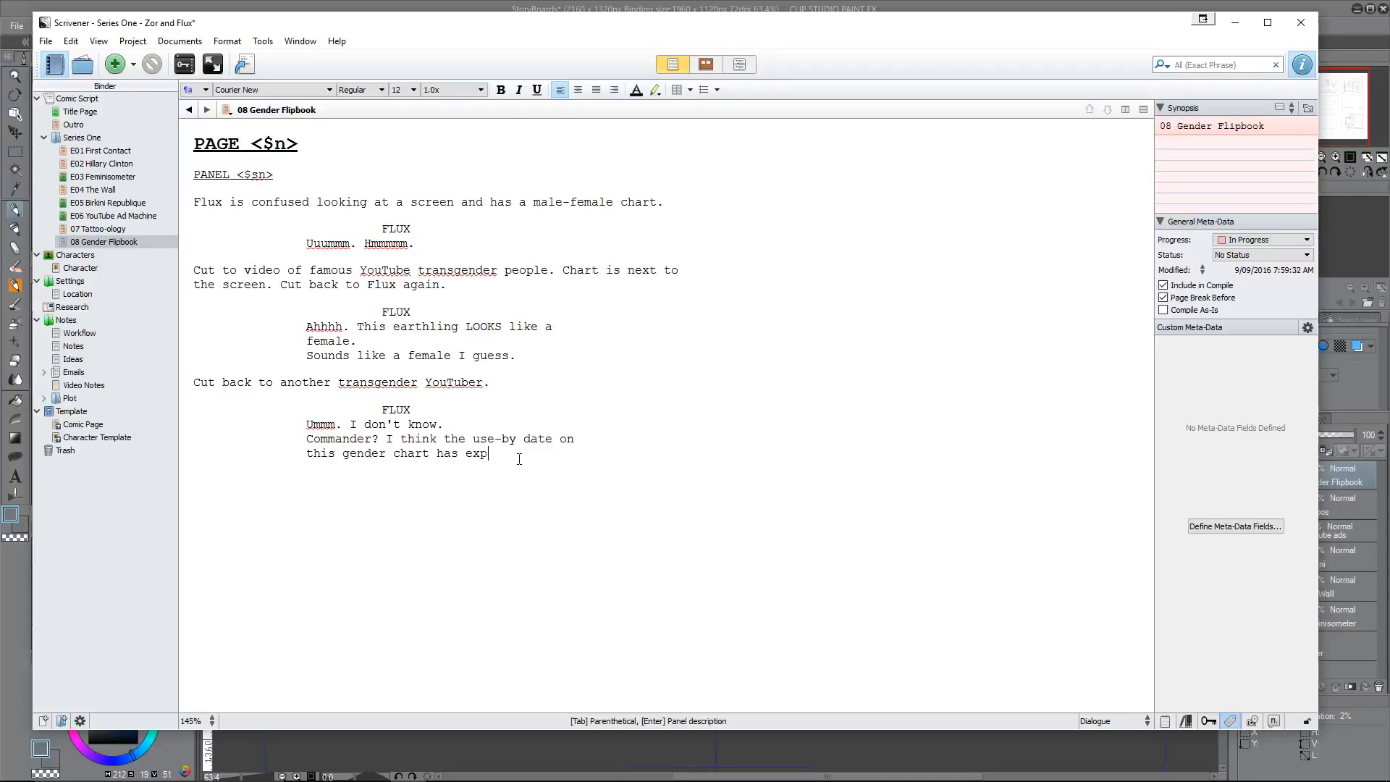
text(ired. It isn't working any more.)
Step: End Flux's speech to the Commander with the sentence "It isn't working any more."
key(Return)
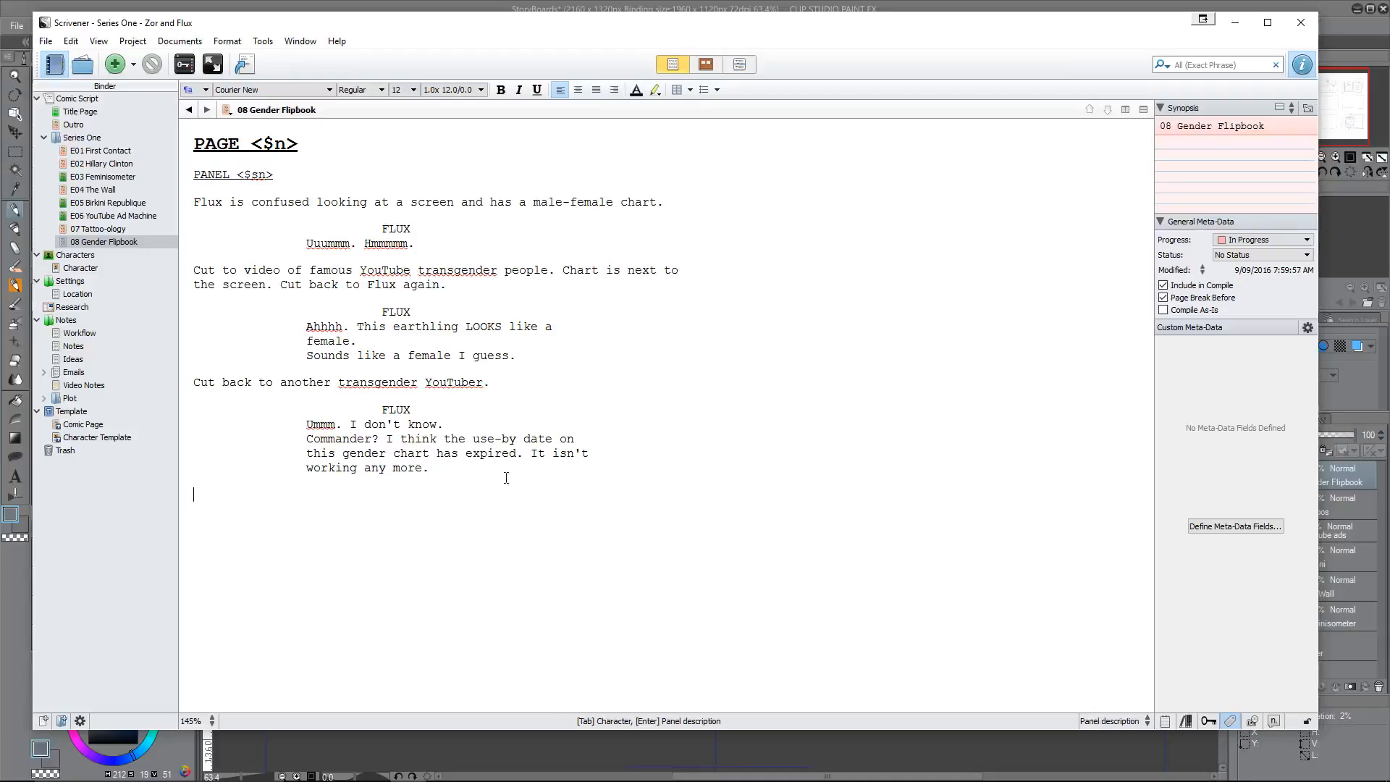
Step: Write the panel description "Zoom to Commander Zor" below Flux's speech
key(BackSpace)
text(Zoom to Commander Zor)
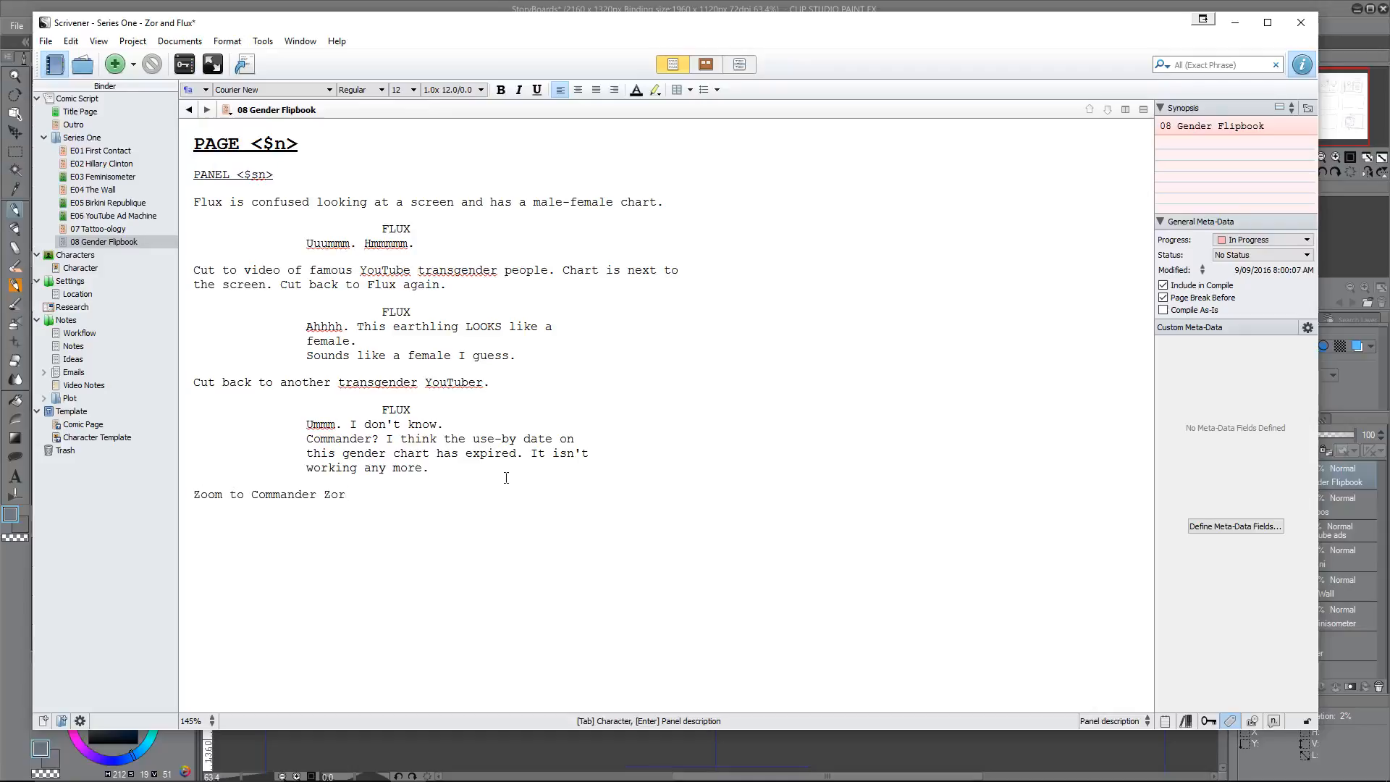
Step: Add a ZOR character cue with the dialogue "Gender chart not working"
key(Return)
key(Tab)
text(ZOR)
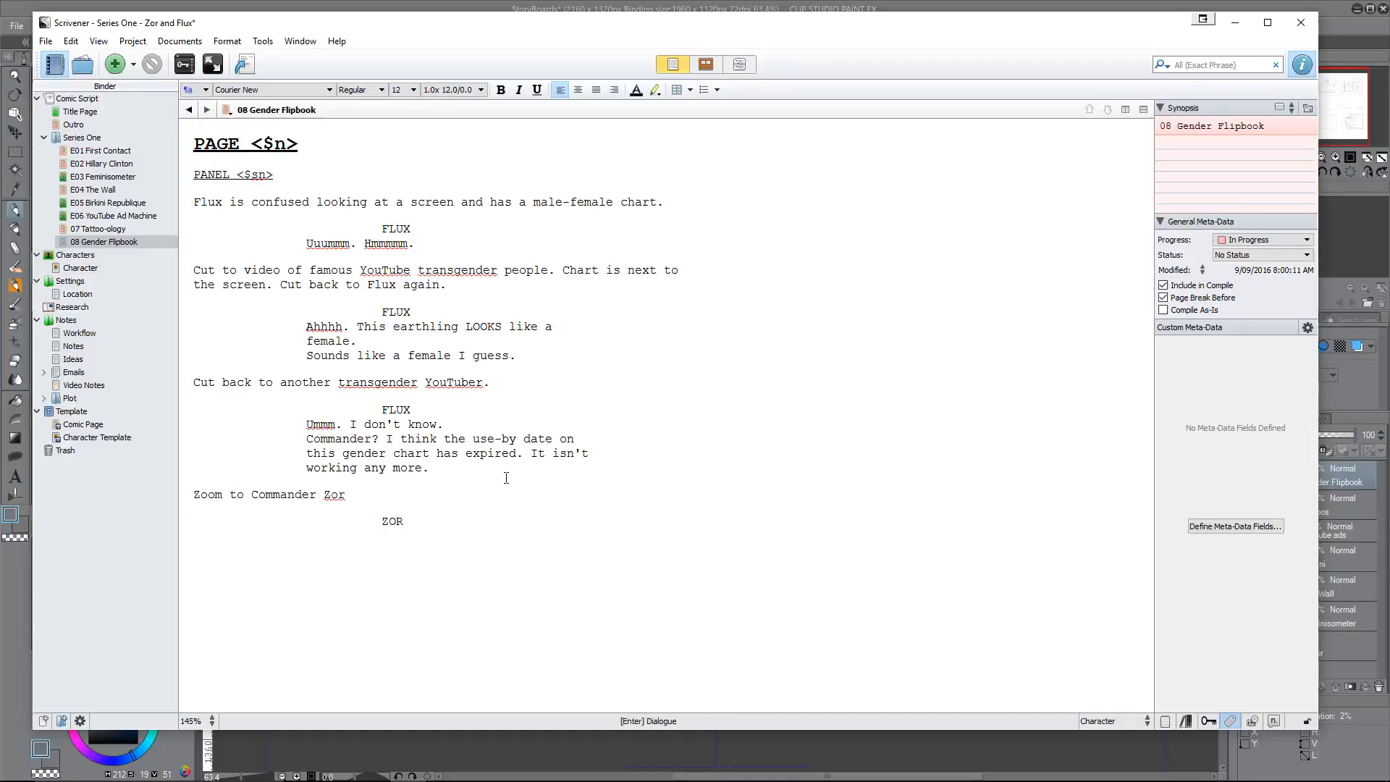
key(Return)
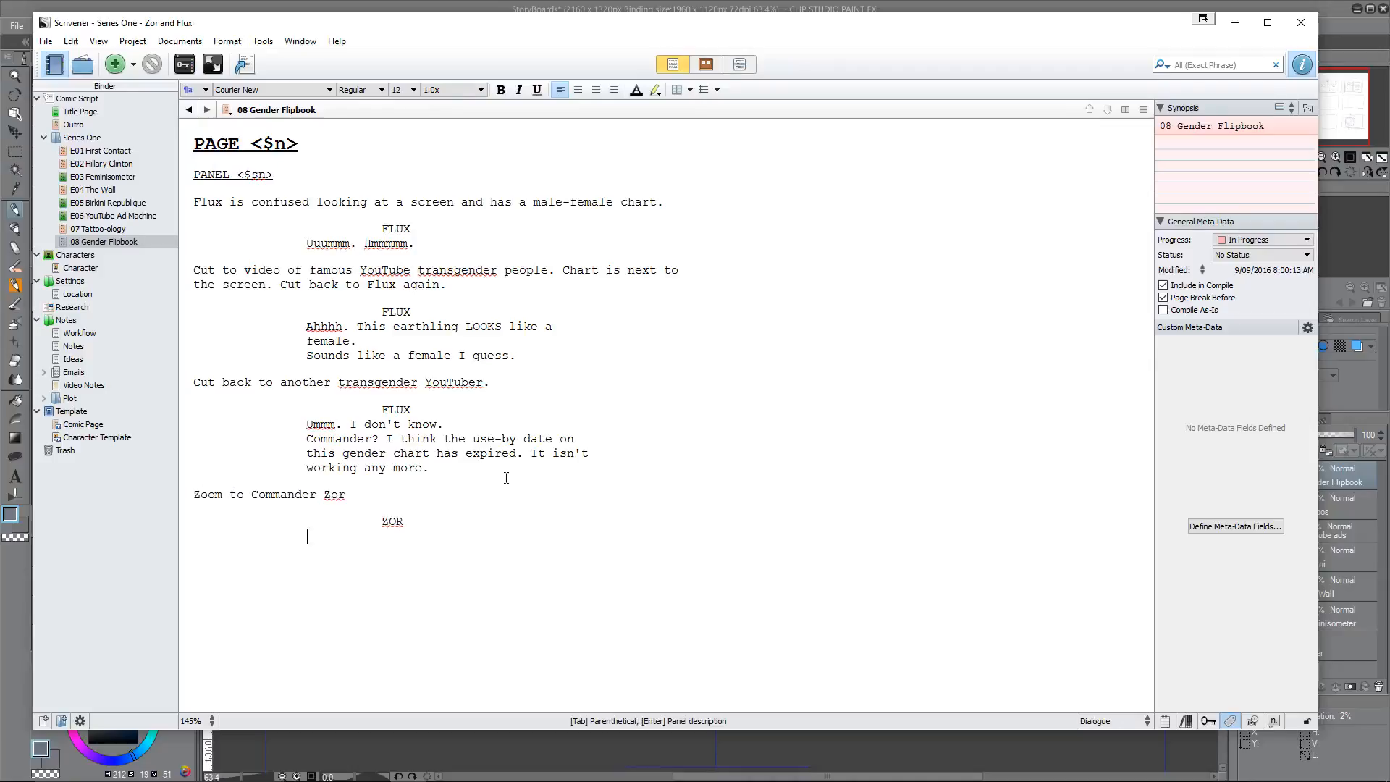
text(Gender chart not working)
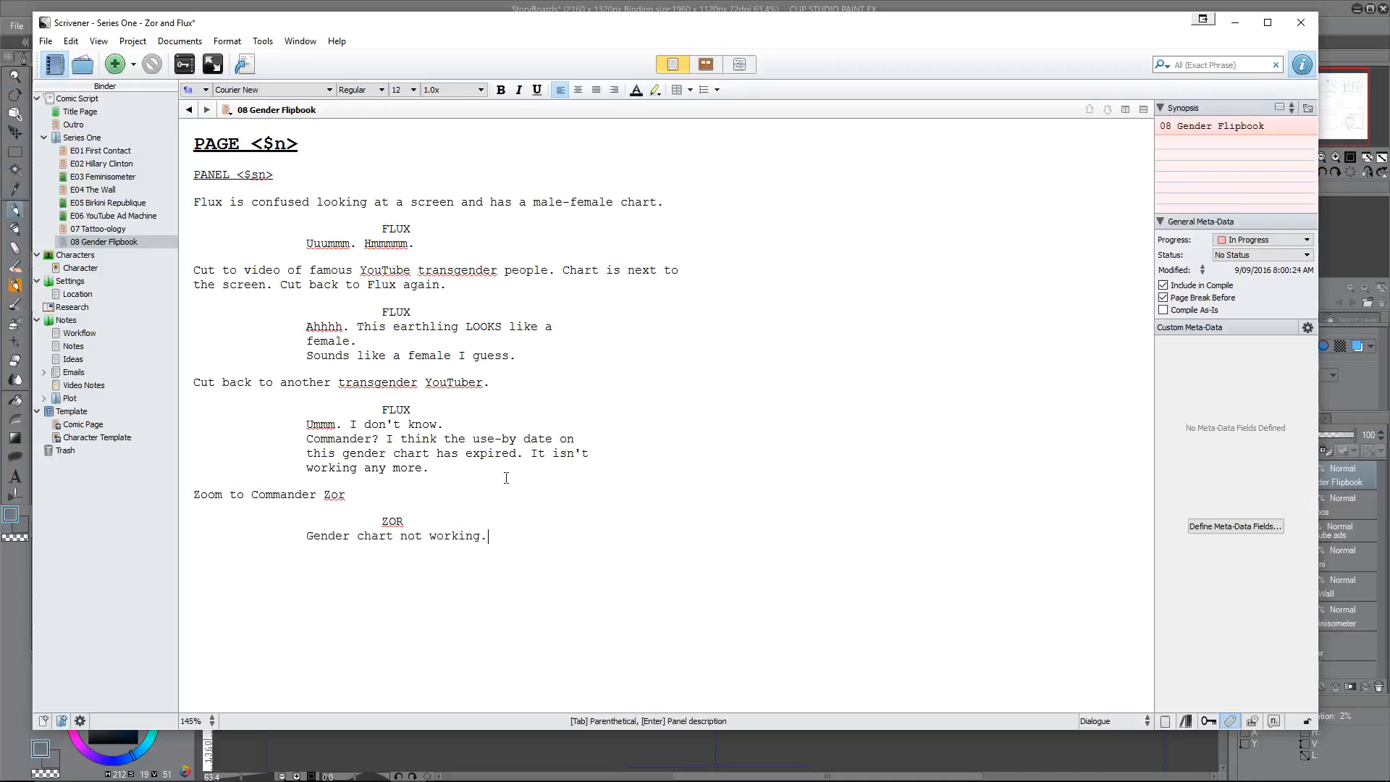
text(. How c)
text(an a)
text( gender cha)
text(rt)
text( no)
text(t work)
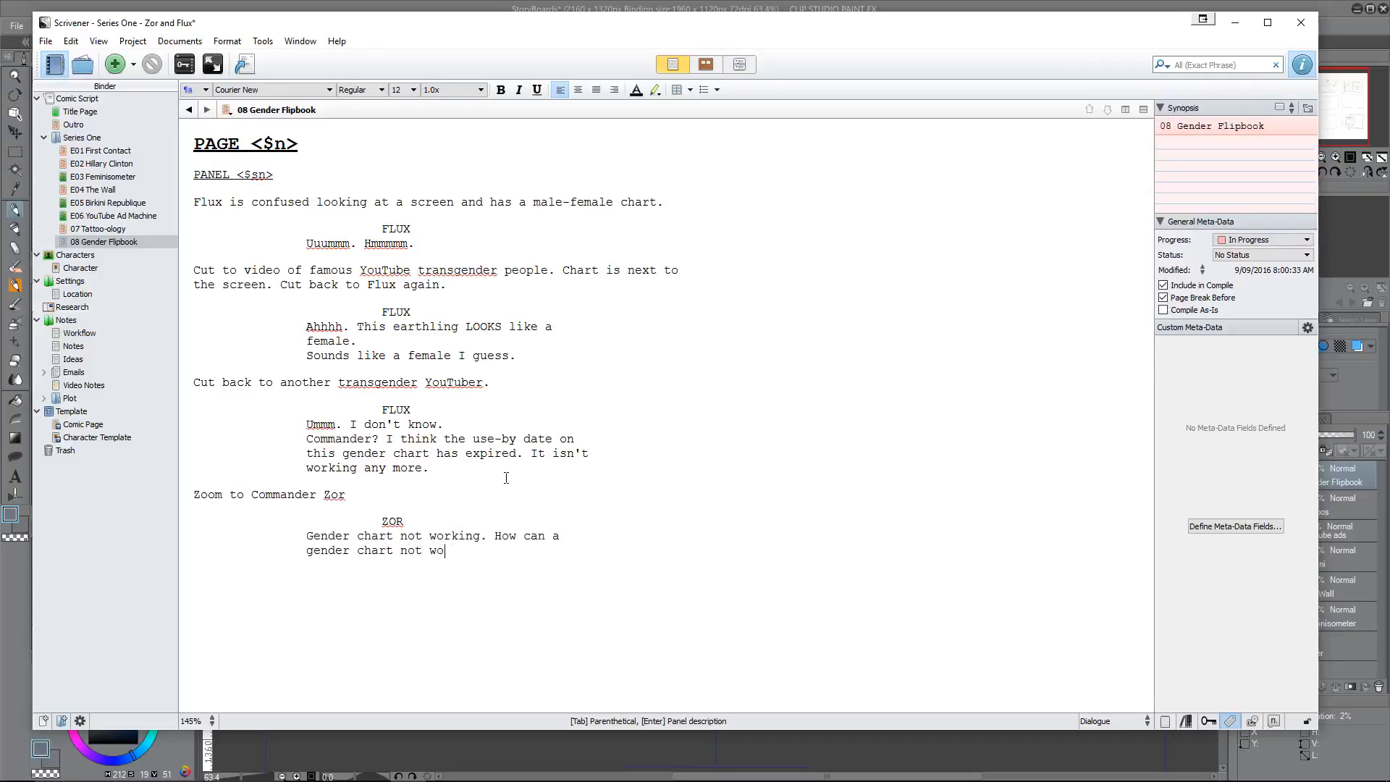
text(? Are you)
text( using the)
text( 2016 )
text(version)
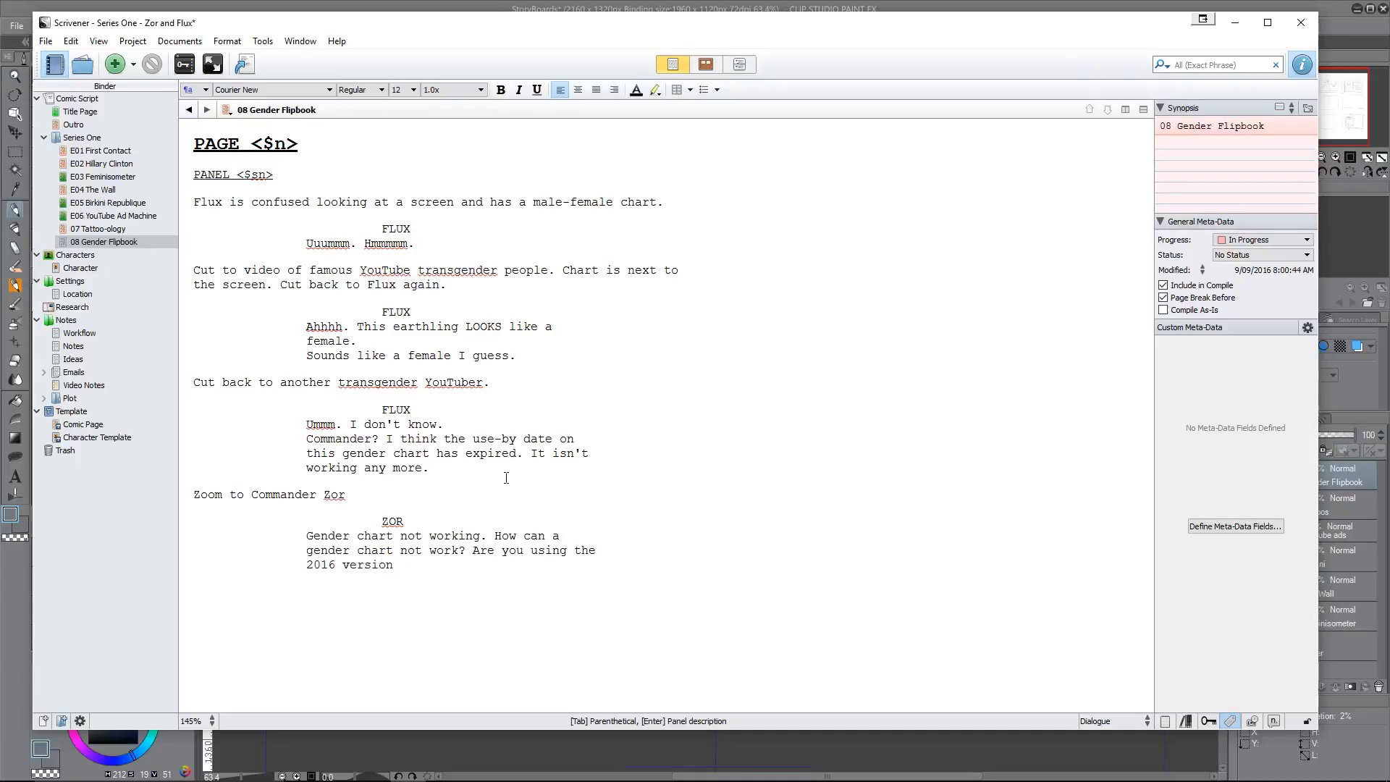
text(?)
Step: Finish Zor's speech with the question "Are you using the 2016 version?"
key(Return)
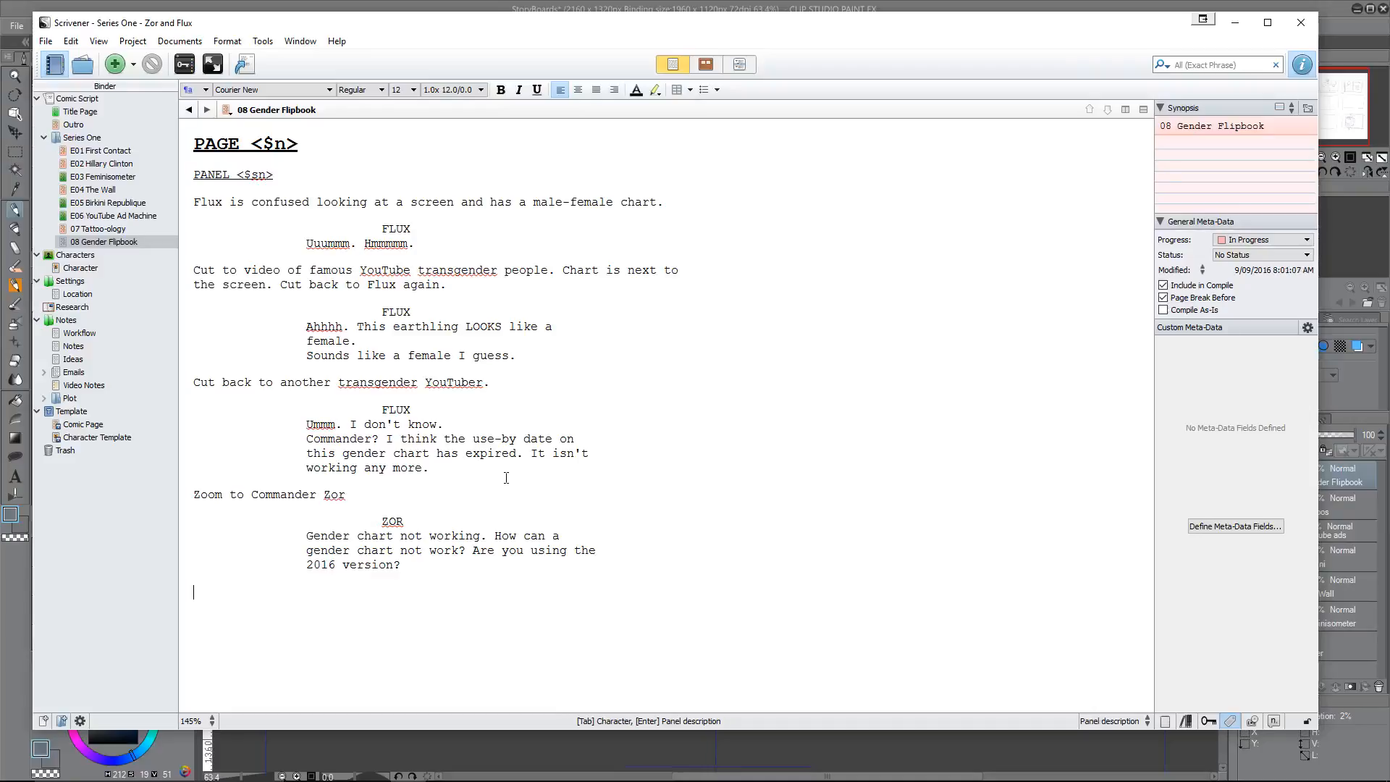
Step: Write the panel description "Zoom back to chart and show 2012 as the date."
text(Zoom back to chart and show )
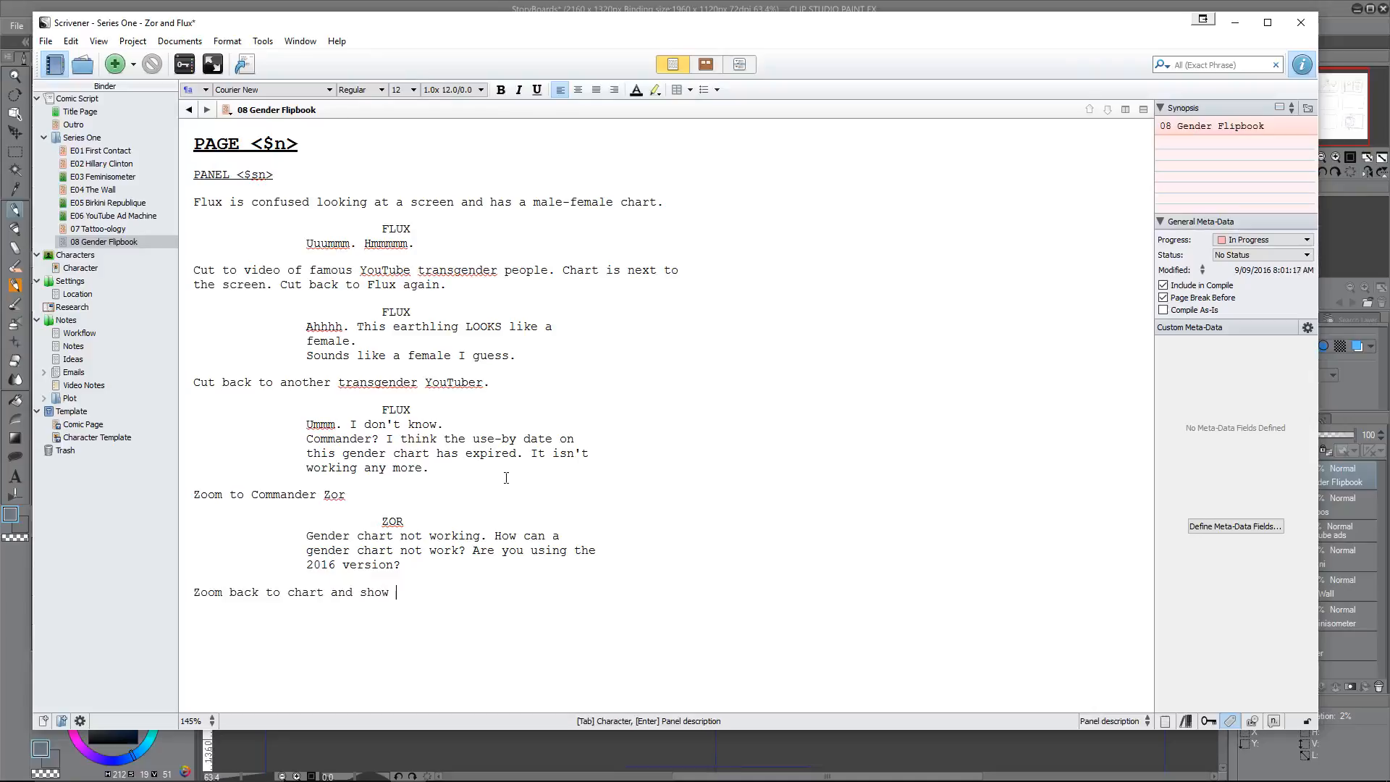
text(201)
text(2 as the date.)
Step: Add a FLUX character cue with the dialogue "Oh. No. This one is a bit old now."
key(Tab)
text(FLUX)
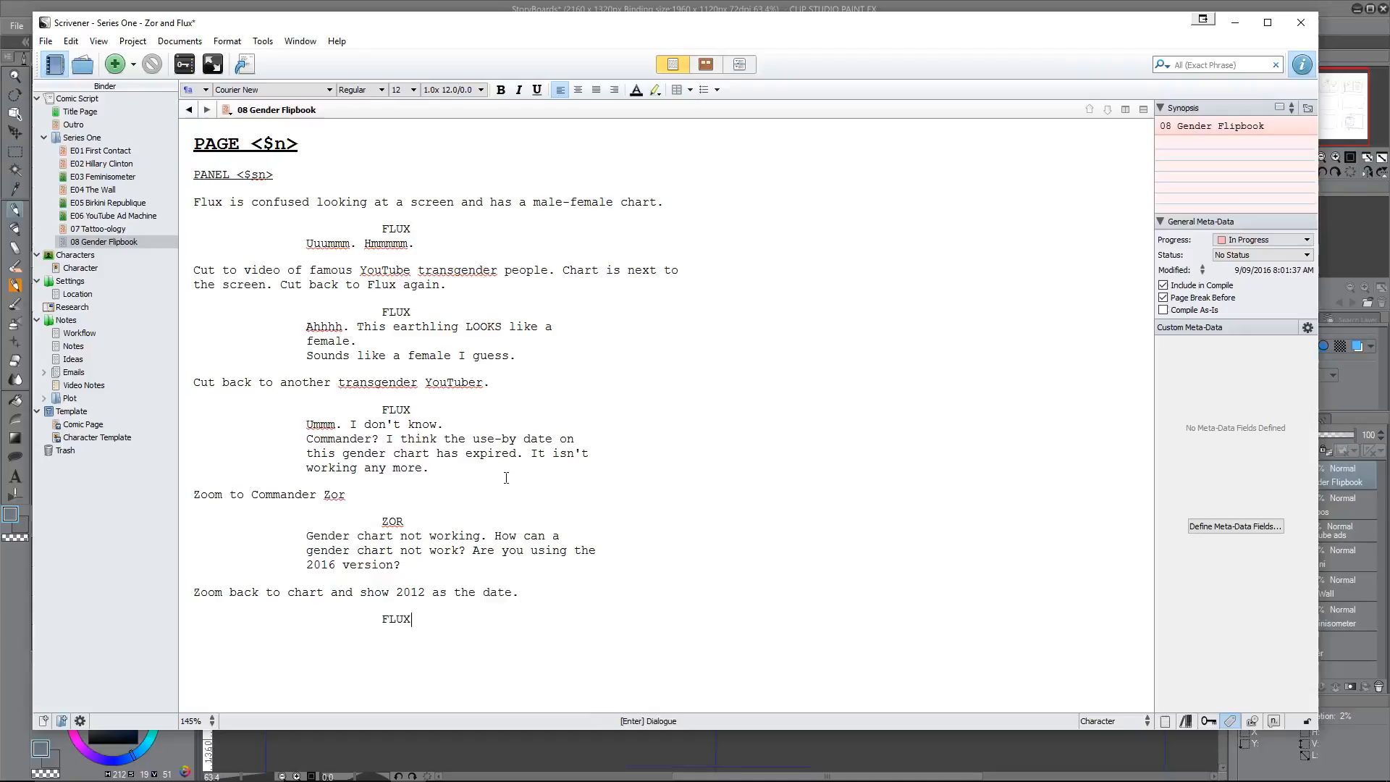
key(Return)
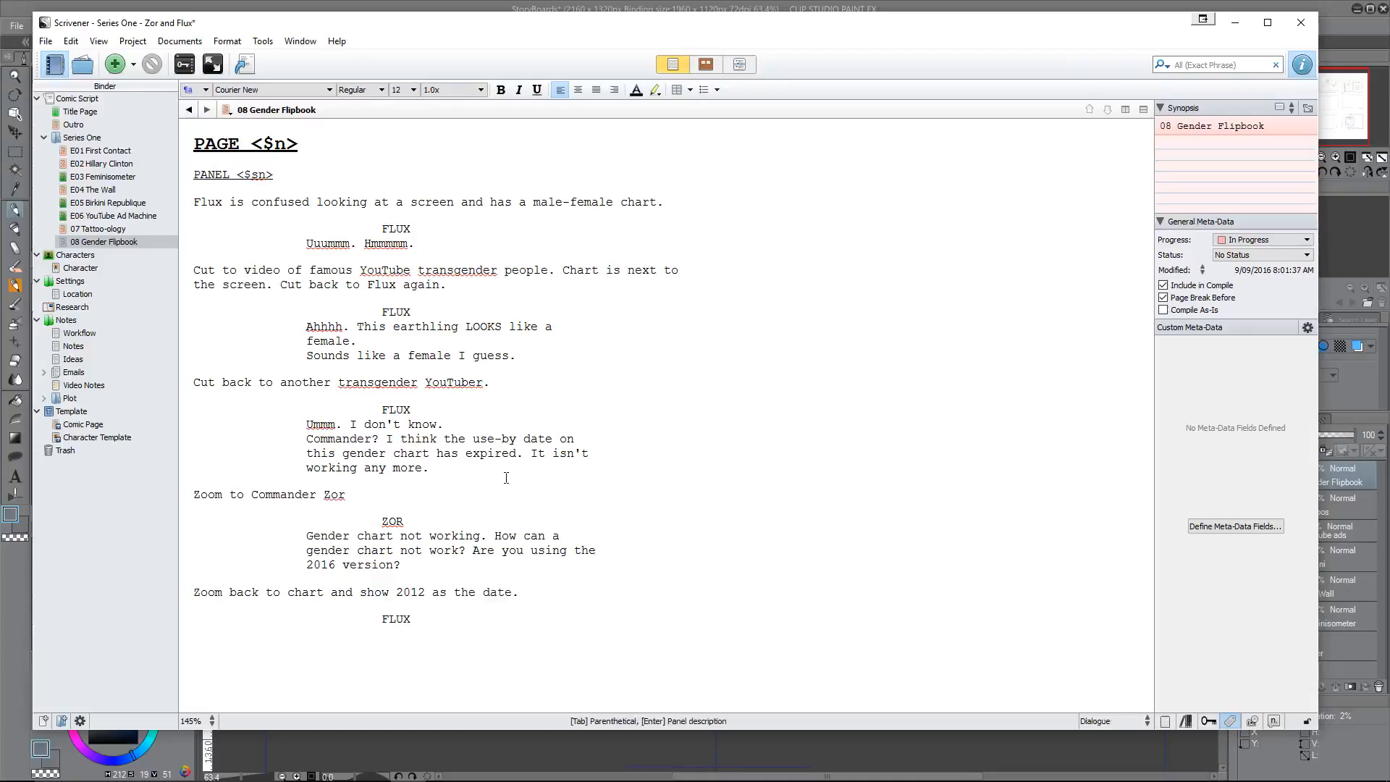
text(Oh. No. This one is a bit old now.)
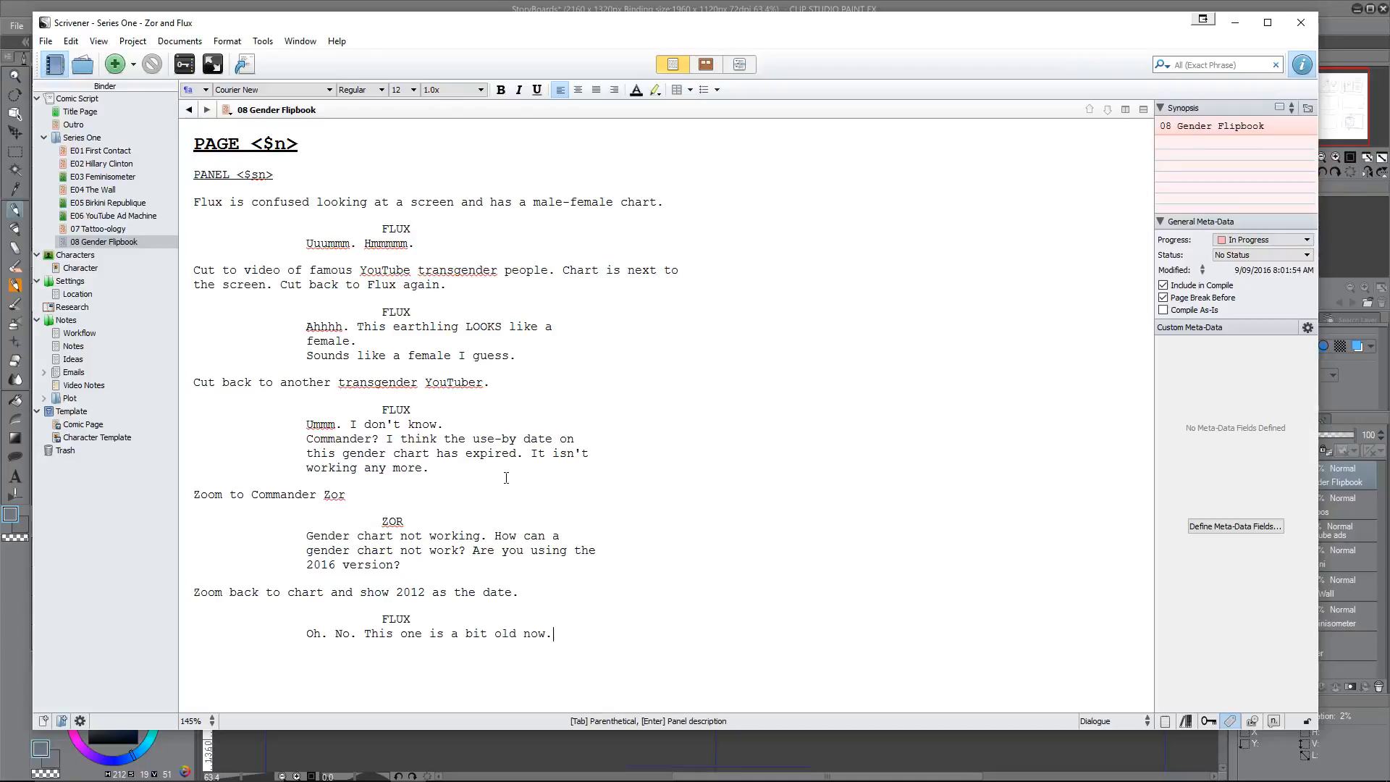
Step: Add a ZOR character cue with the dialogue "Well that explains it Flux"
key(Return)
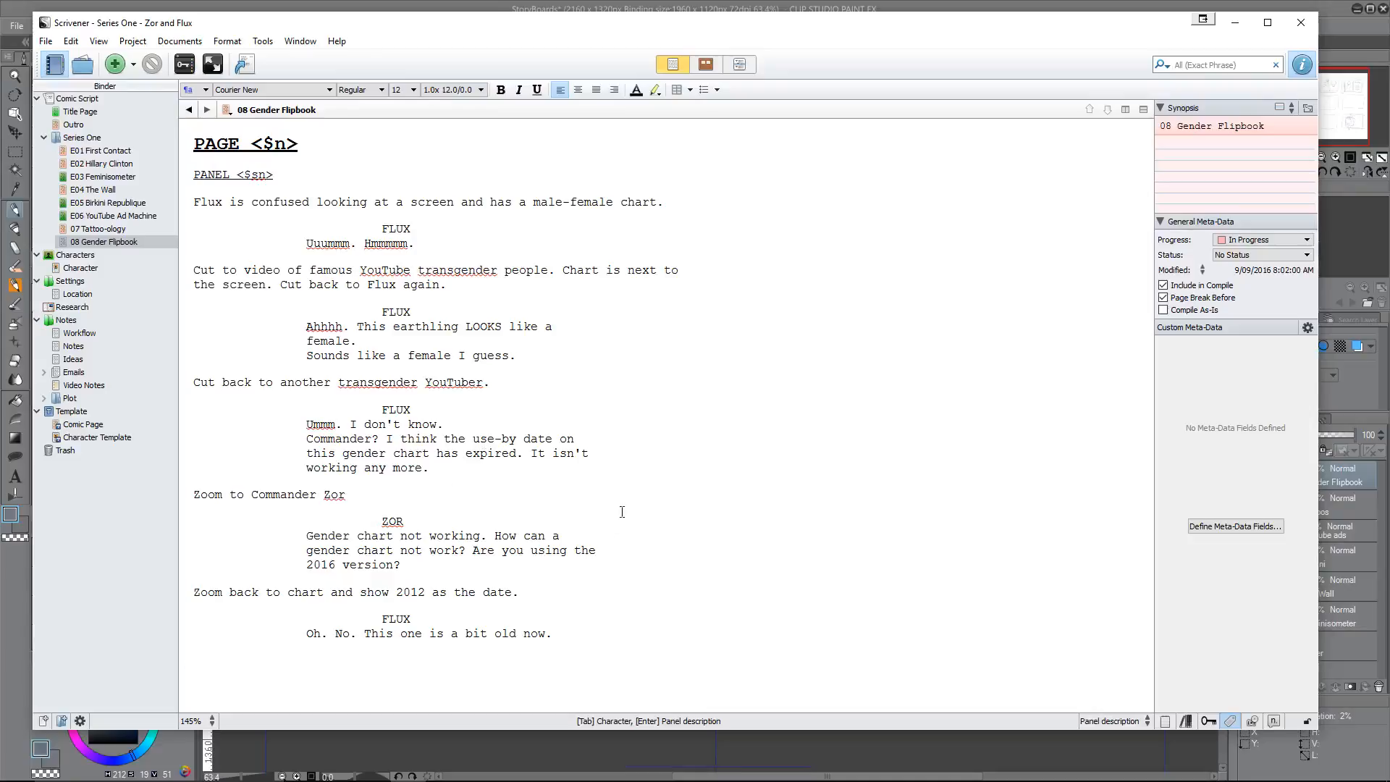
key(Tab)
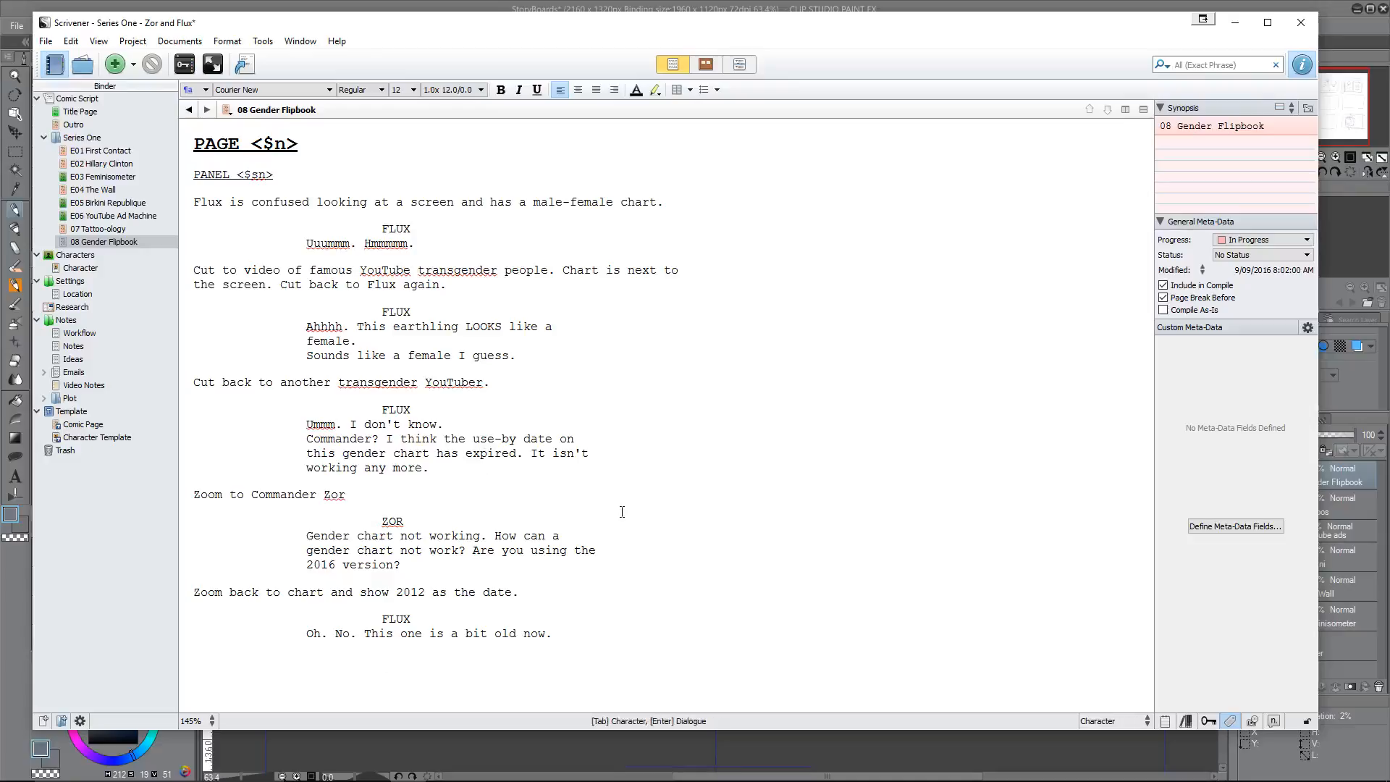
text(ZOR)
key(Return)
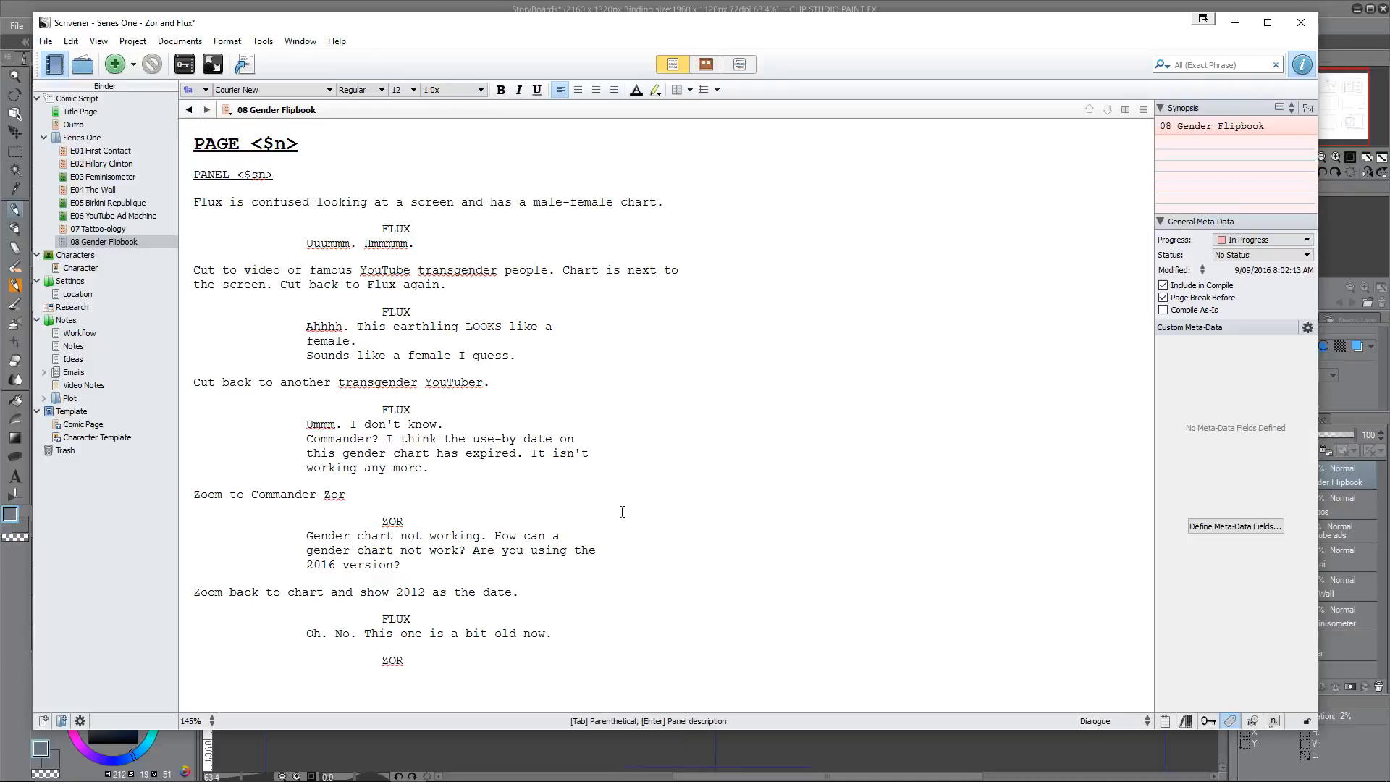
text(Well that explains it Flux. Gend)
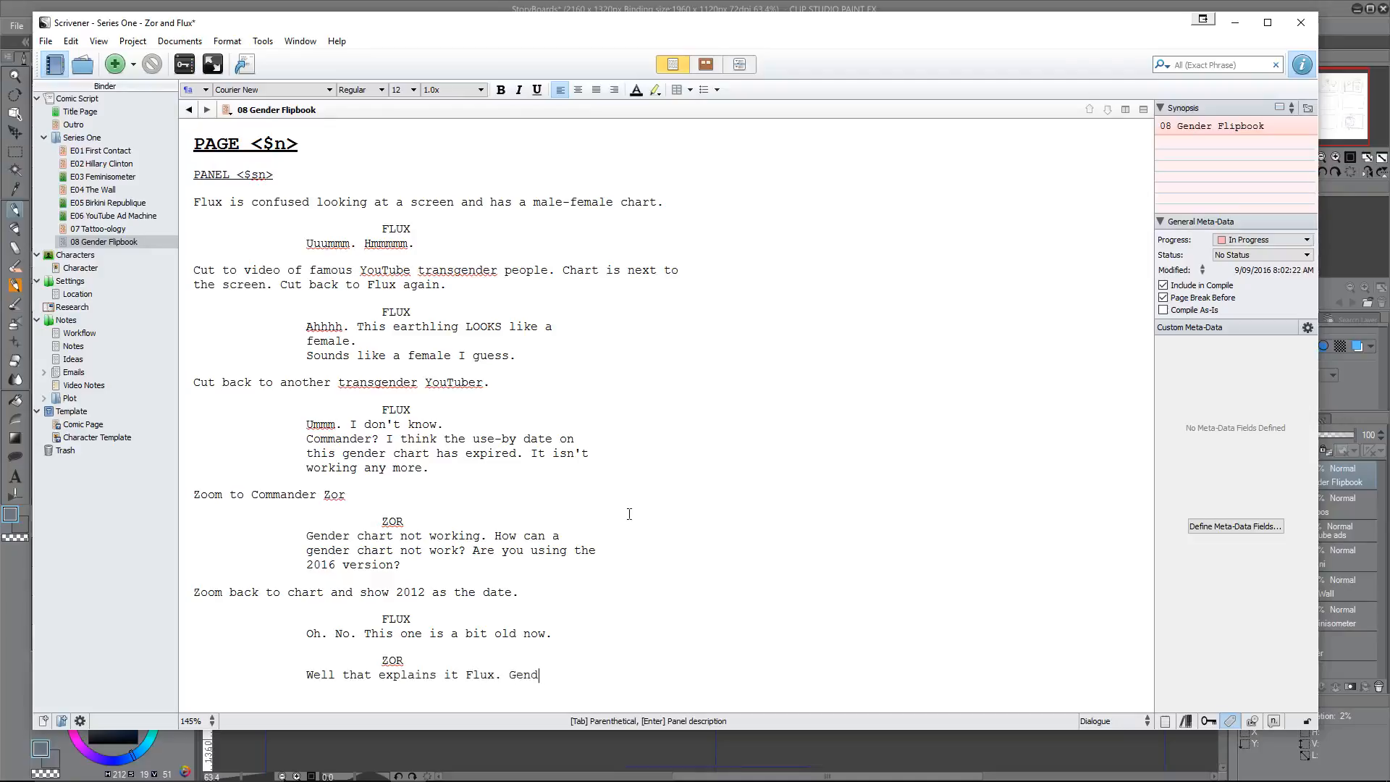
text(ers on this planet have completel)
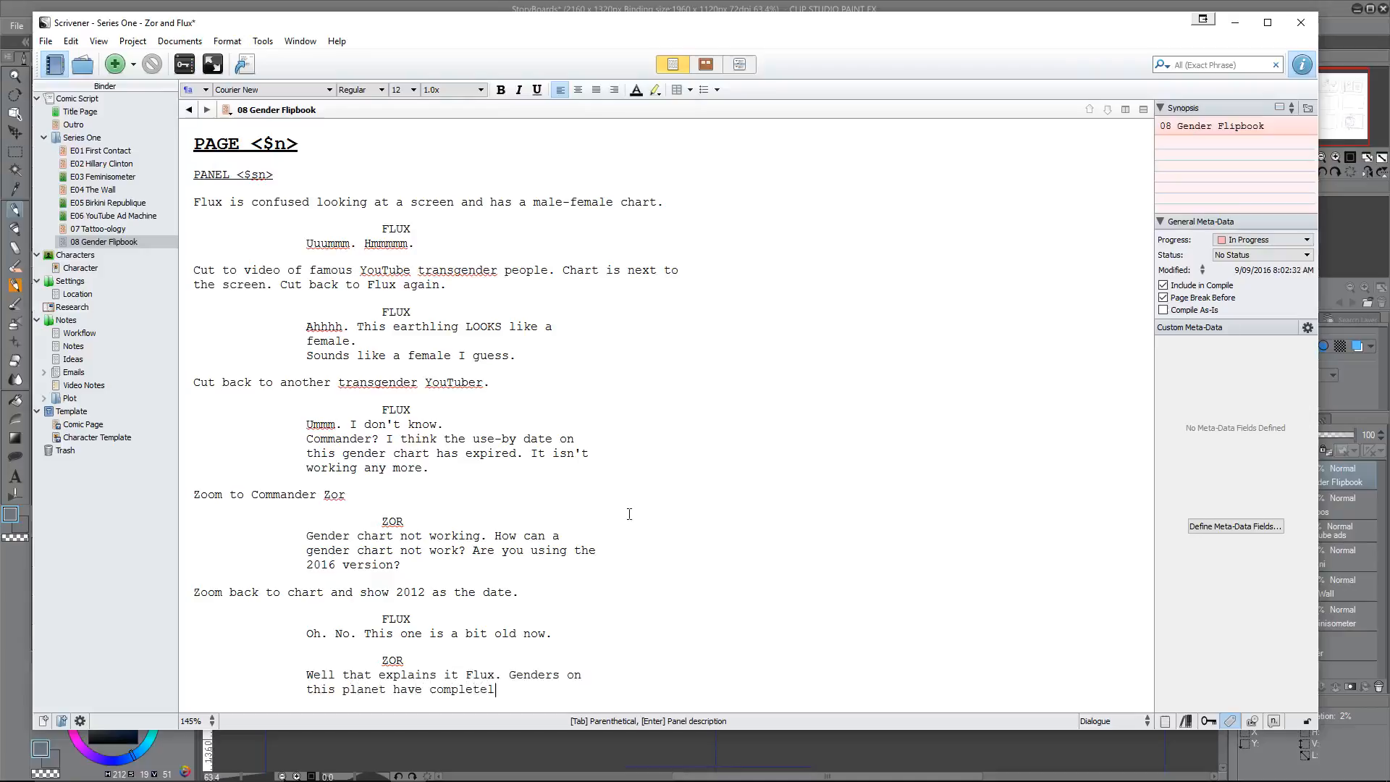
text(y changed in the)
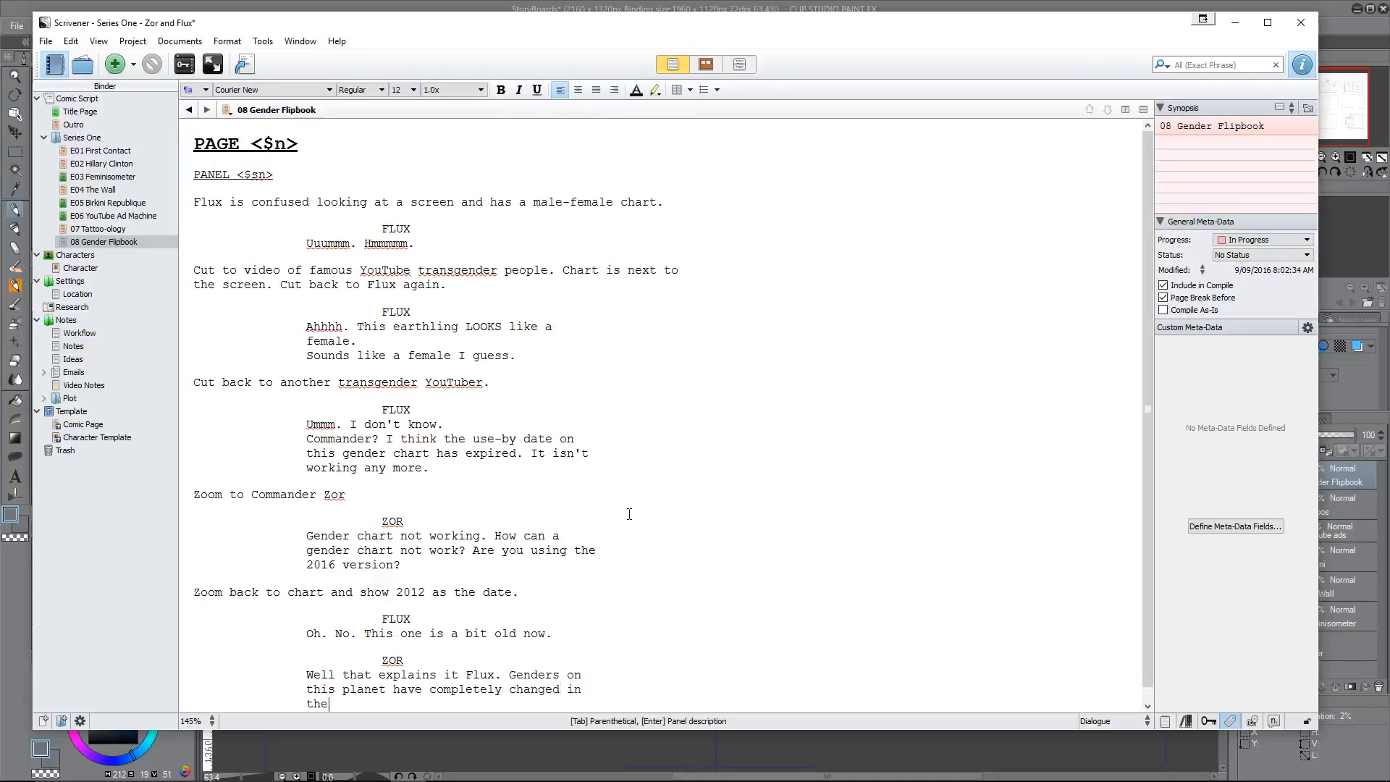
text( previous twelve months.Here)
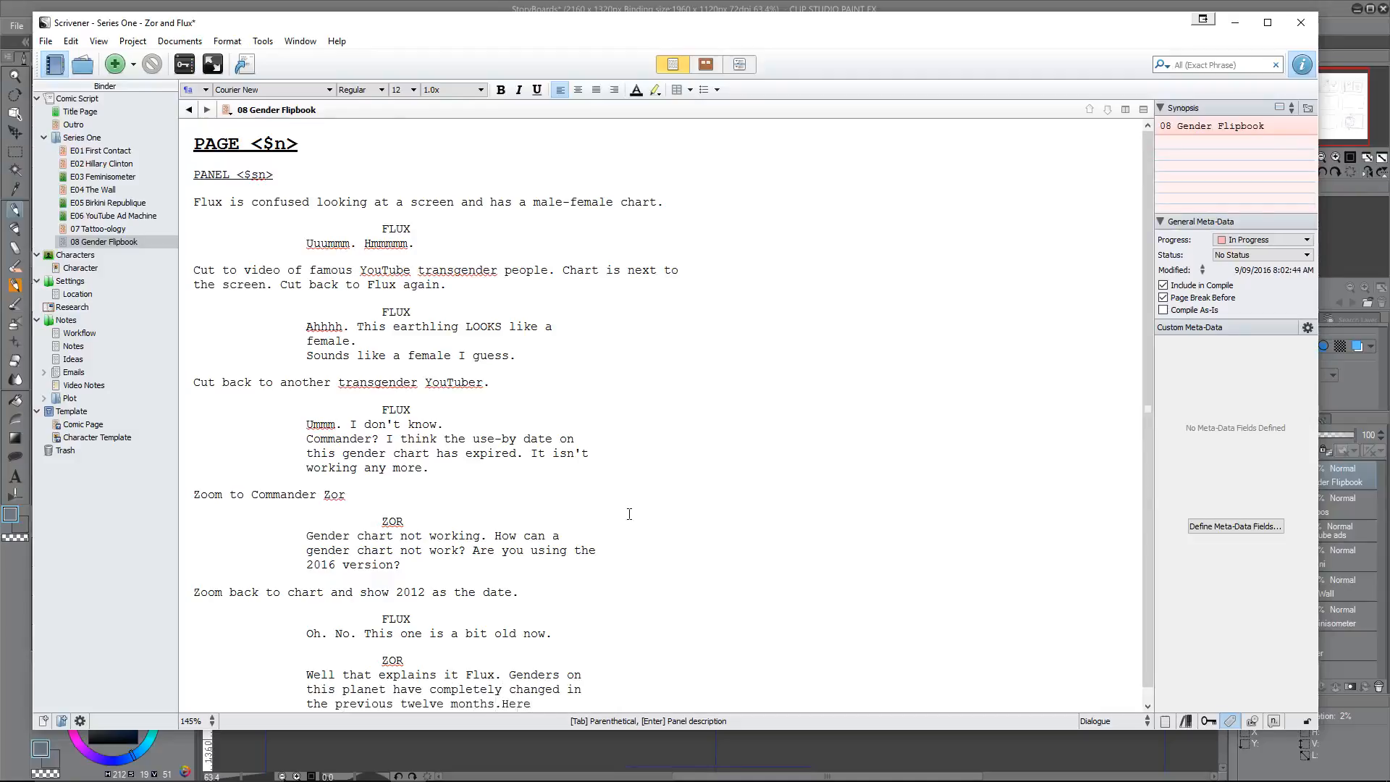
Step: End Zor's sentence with a full stop and begin a separate dialogue line with "Here"
key(Left)
key(Left)
key(Left)
key(Left)
key(Return)
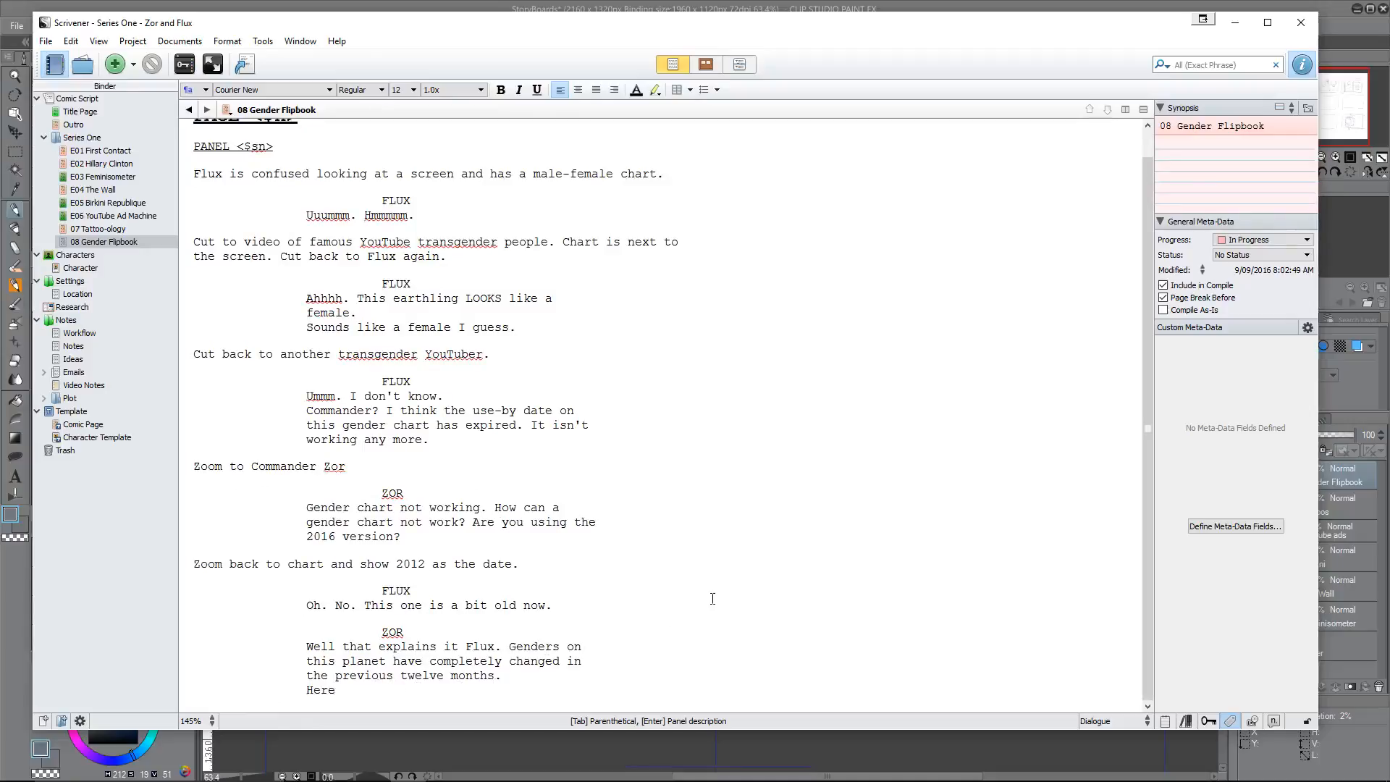
Step: Complete Zor's last dialogue line so it reads "Here is the new Gender flip book."
text(is the)
text( new flip)
text( ch)
text(t)
key(BackSpace)
key(BackSpace)
key(BackSpace)
key(BackSpace)
key(BackSpace)
text(book)
text(Gender)
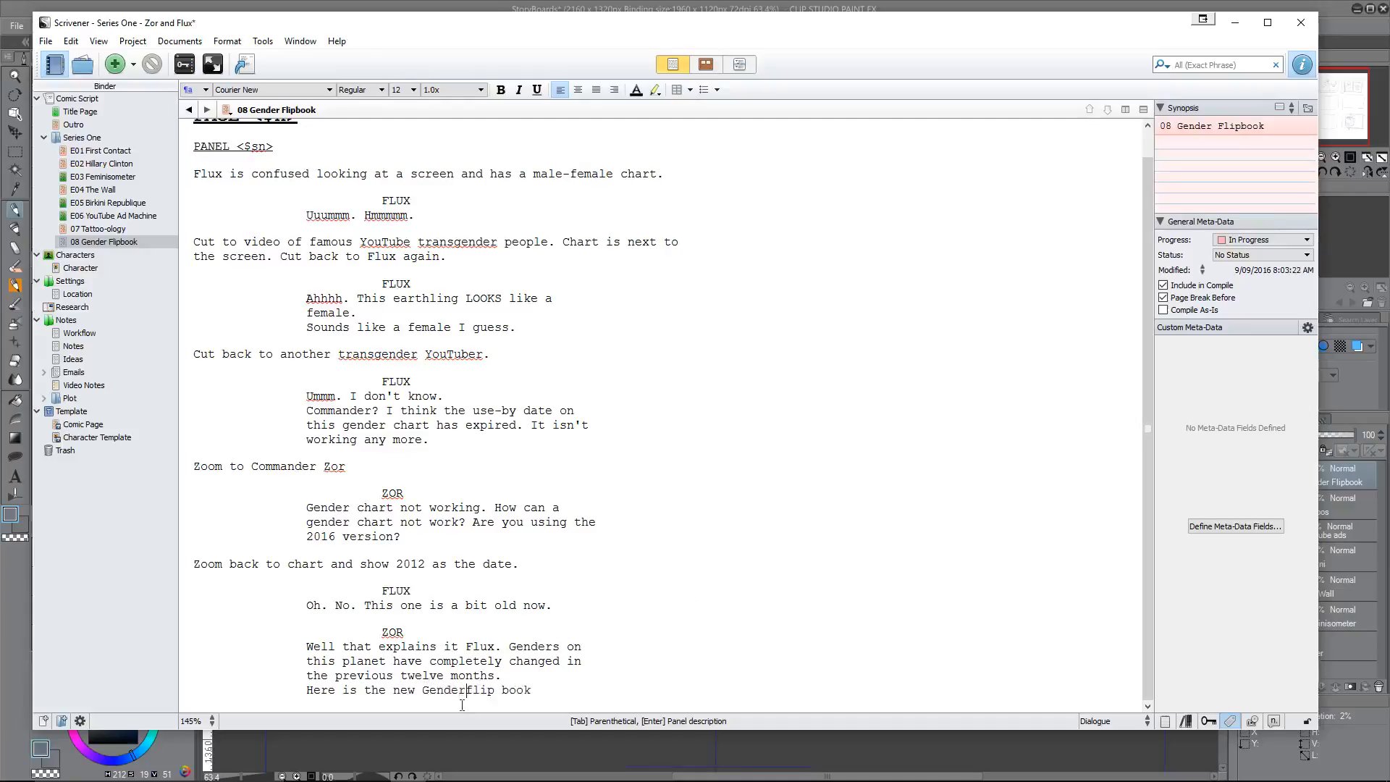
click(545, 697)
key(Return)
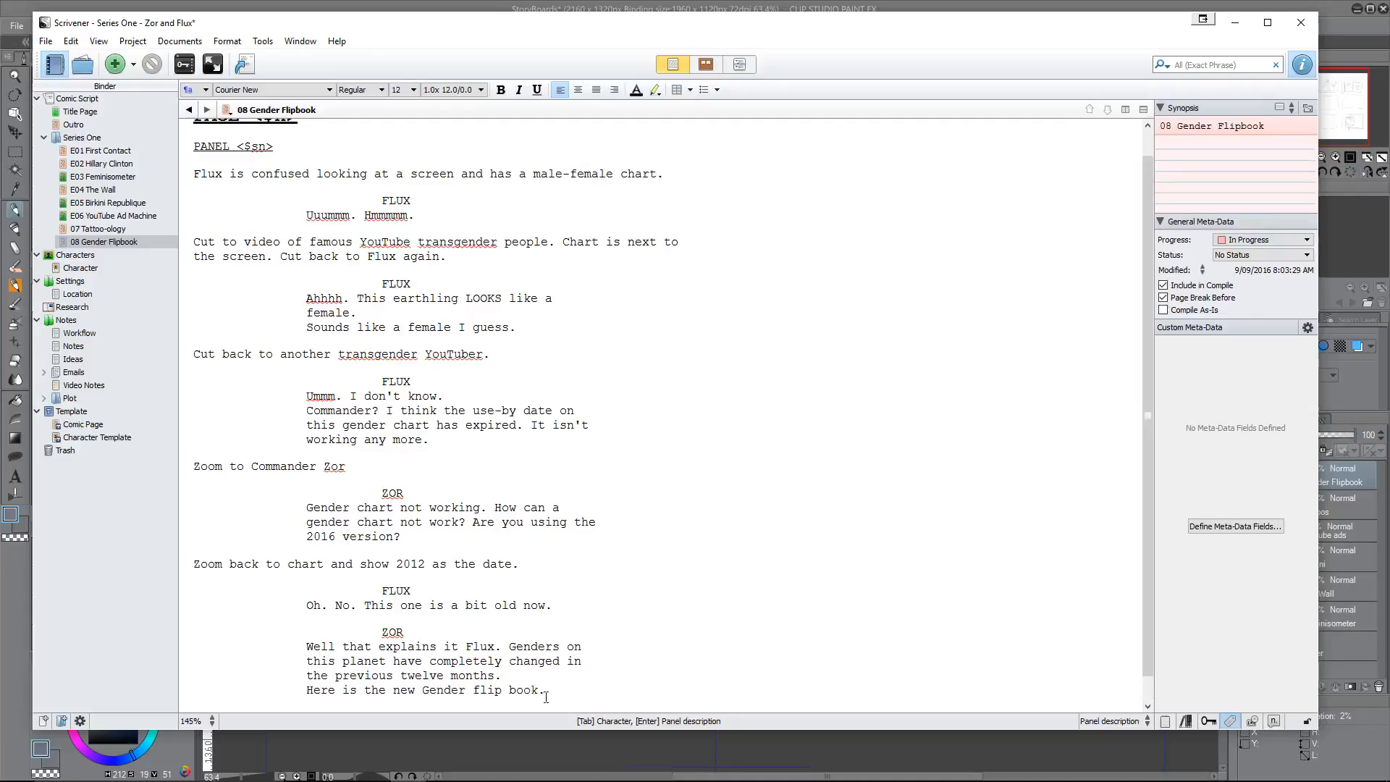
Step: Insert an auto-numbered "PANEL <$sn>" heading below Zor's speech
scroll(569, 444, up, 1)
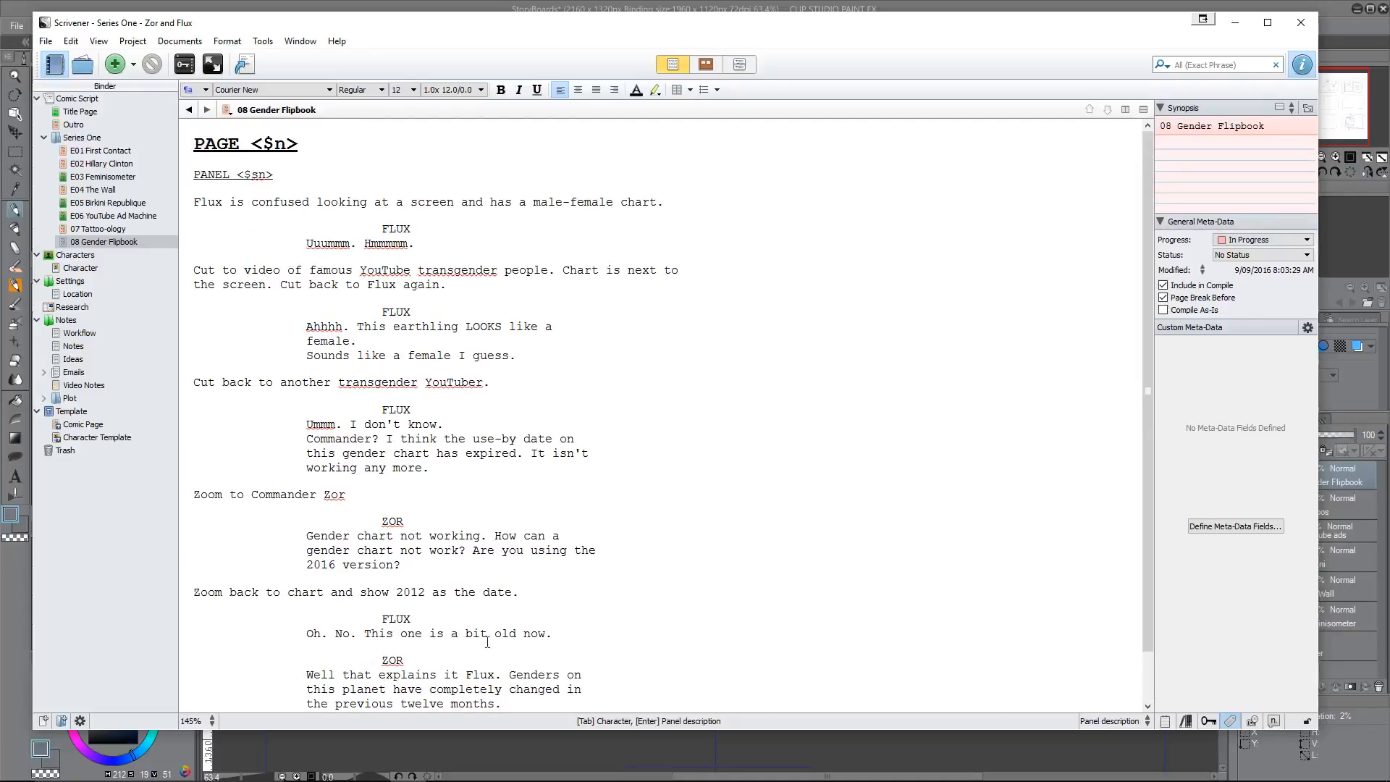
scroll(407, 427, down, 2)
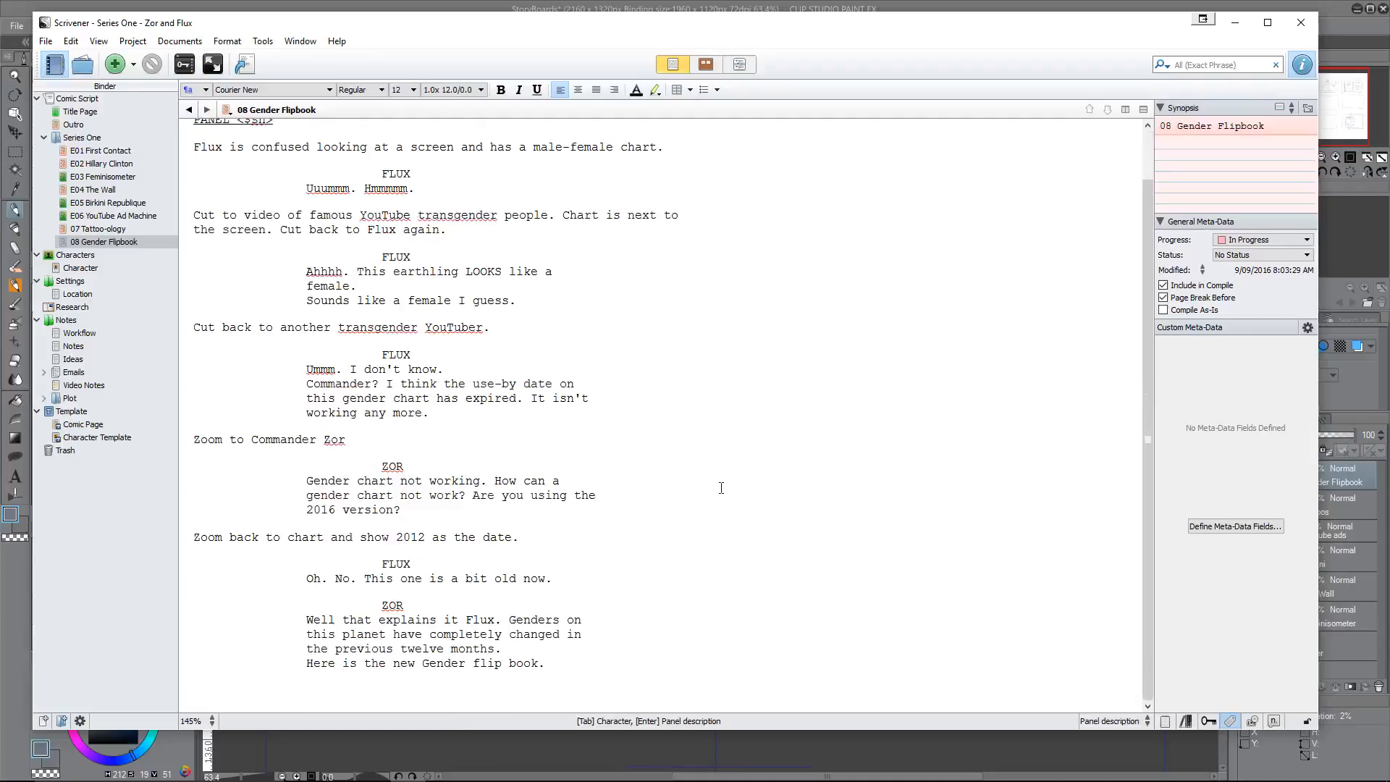
key(Return)
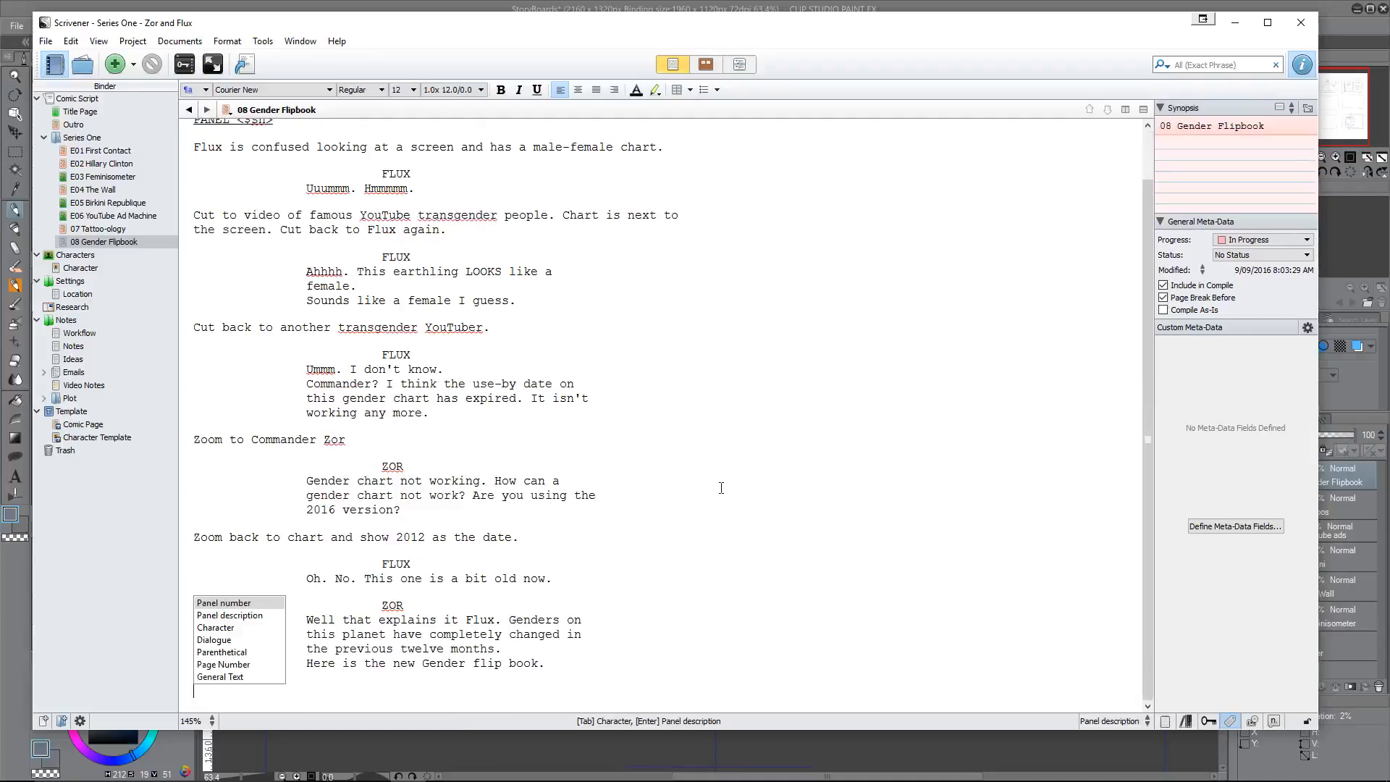
key(Return)
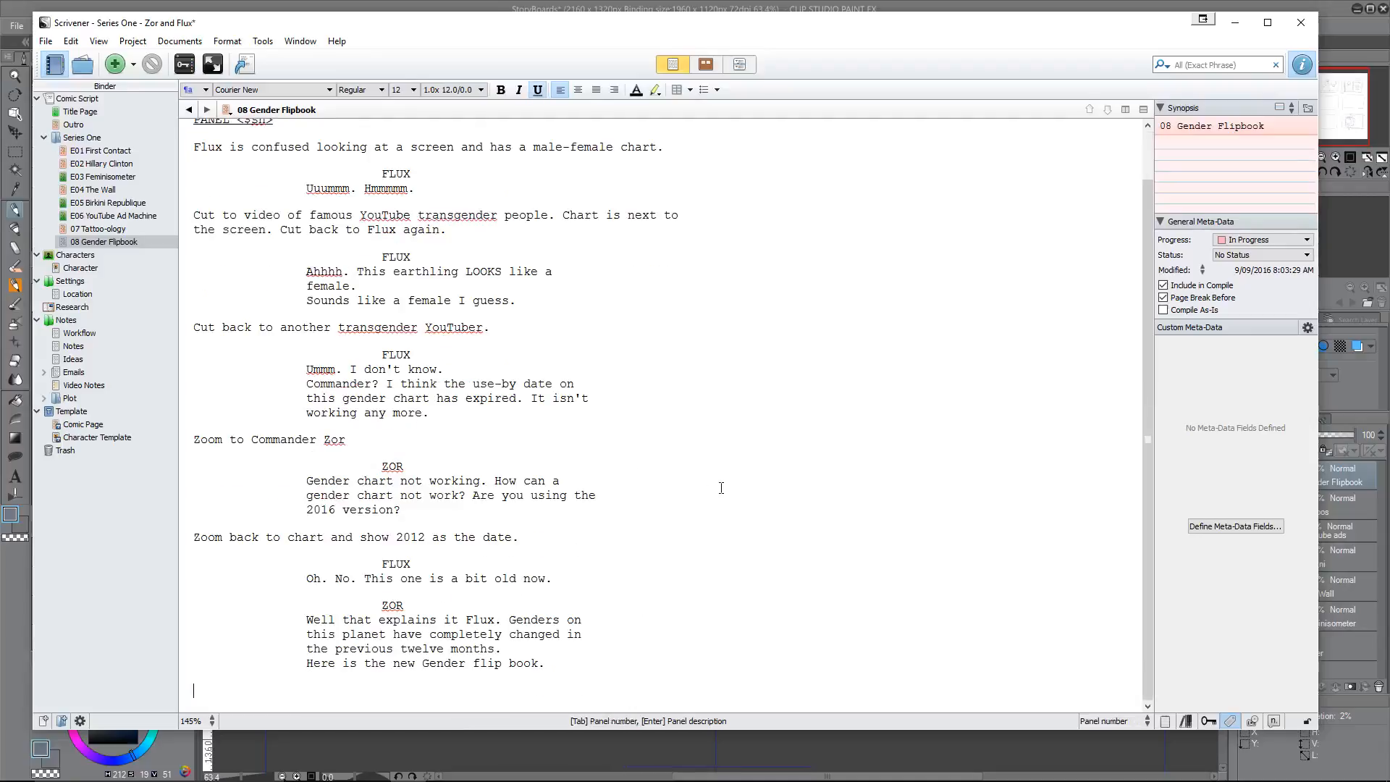
text(P)
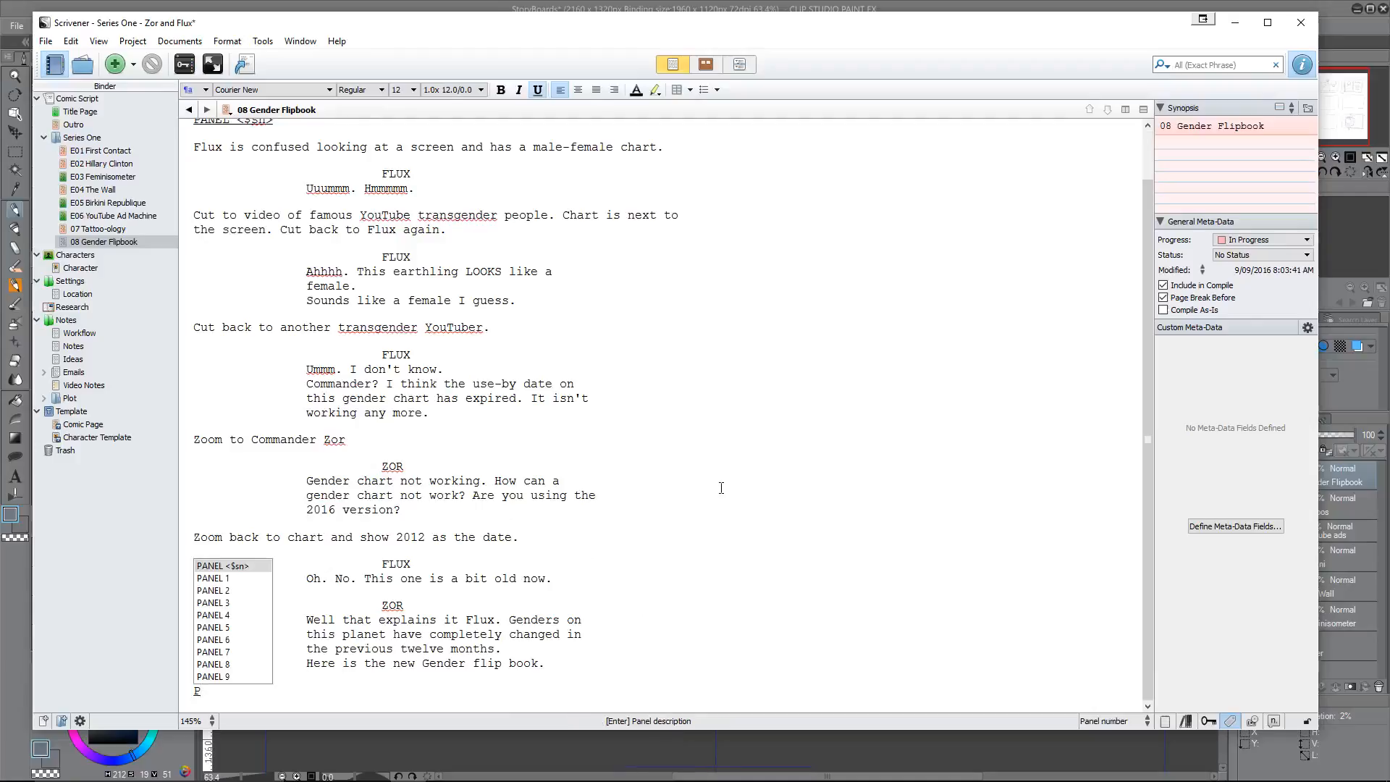
key(Return)
key(Return)
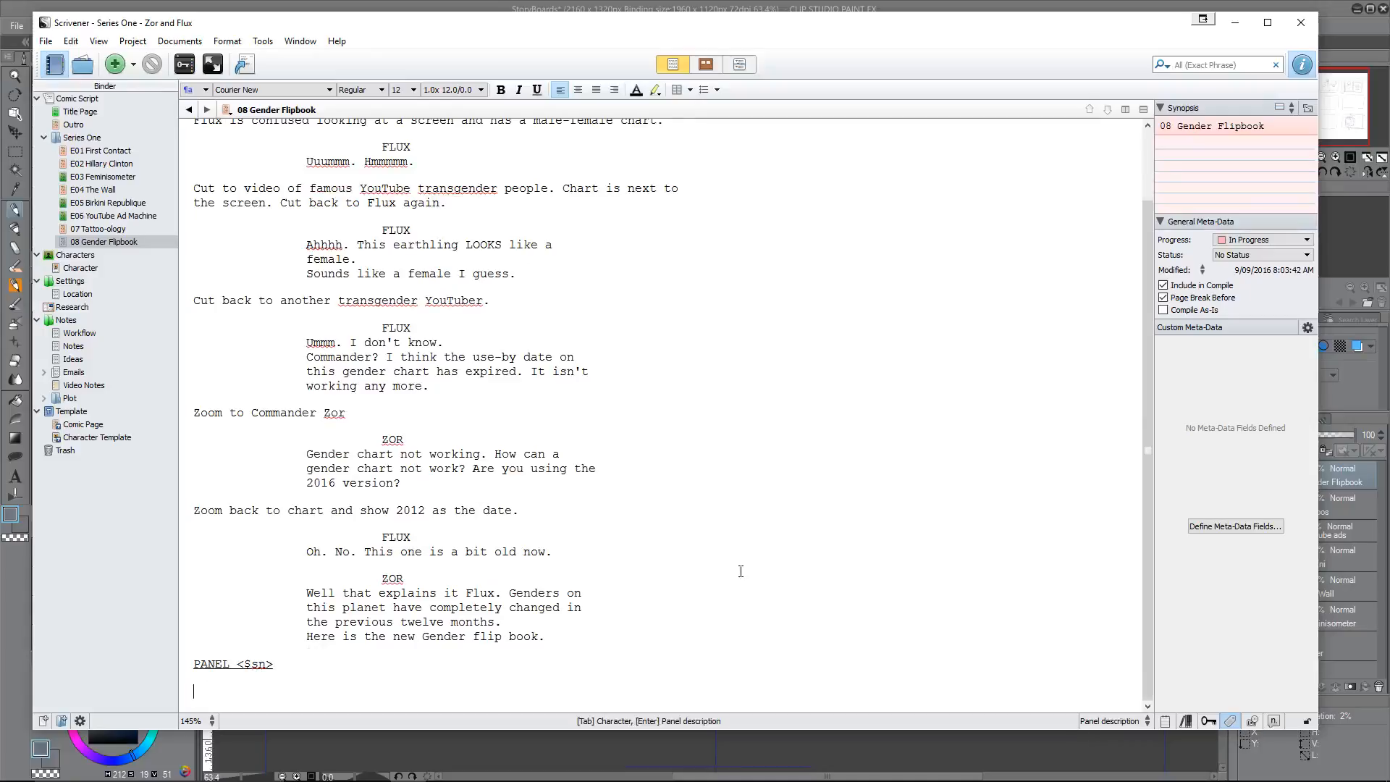
Step: Write the new panel's description "Closeup of flip book."
text(Closeup of flip book.)
key(Return)
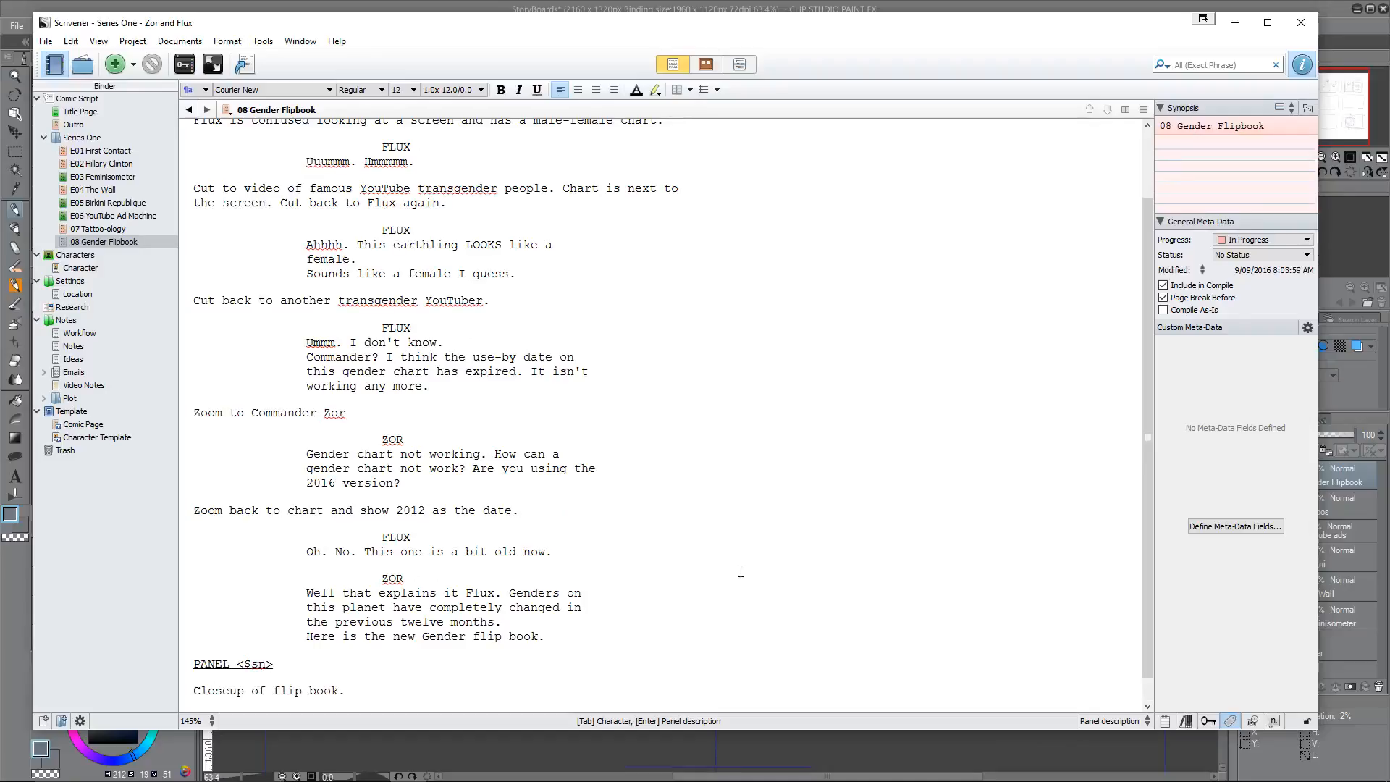
Step: Add a ZOR character cue under the flip book panel description
key(Tab)
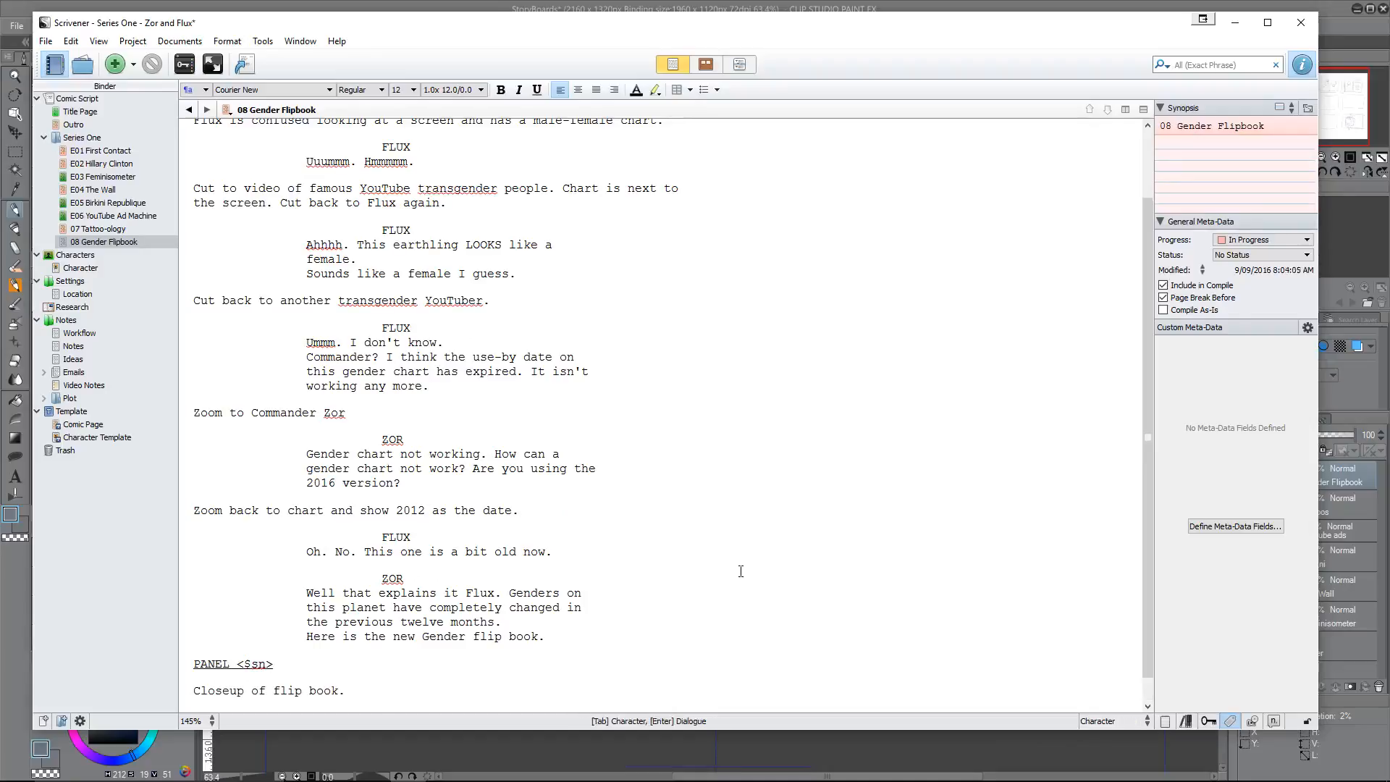
text(ZOR)
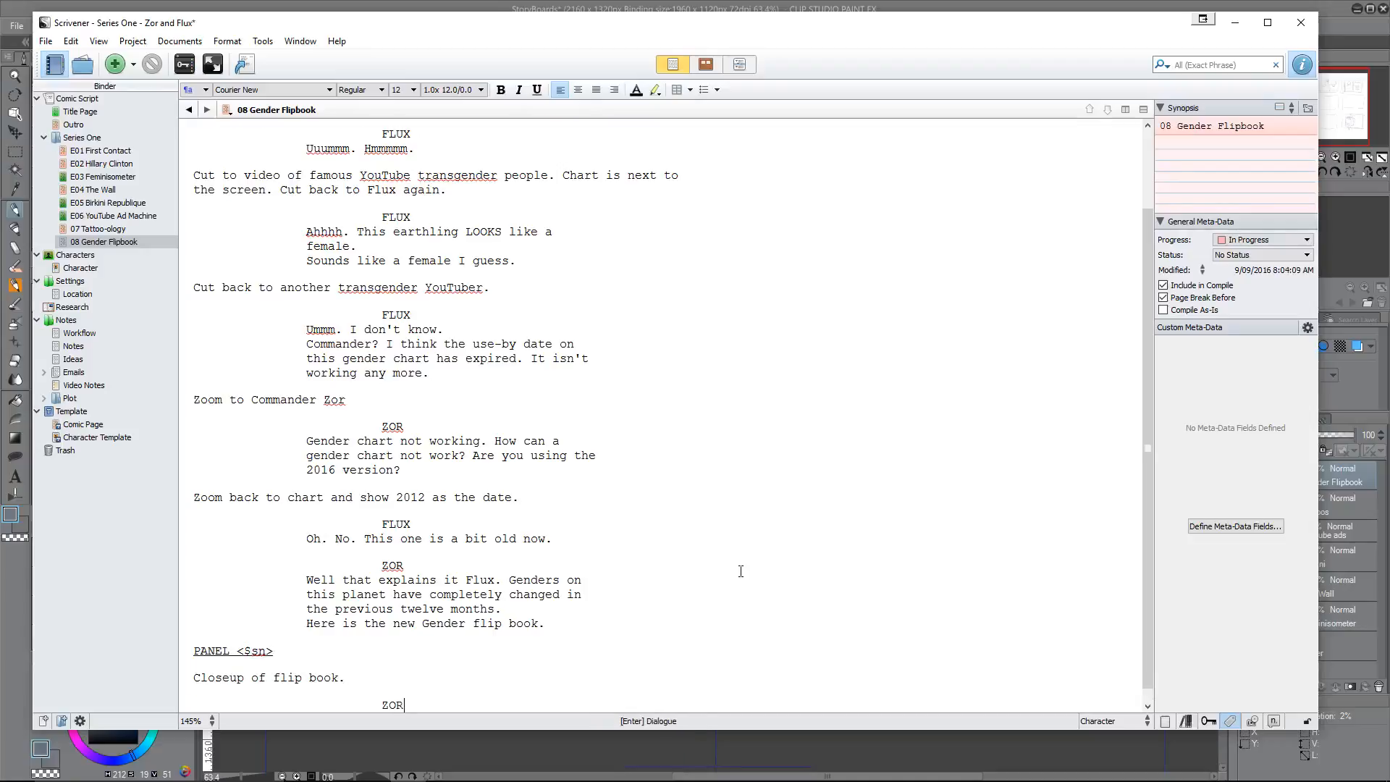
key(Return)
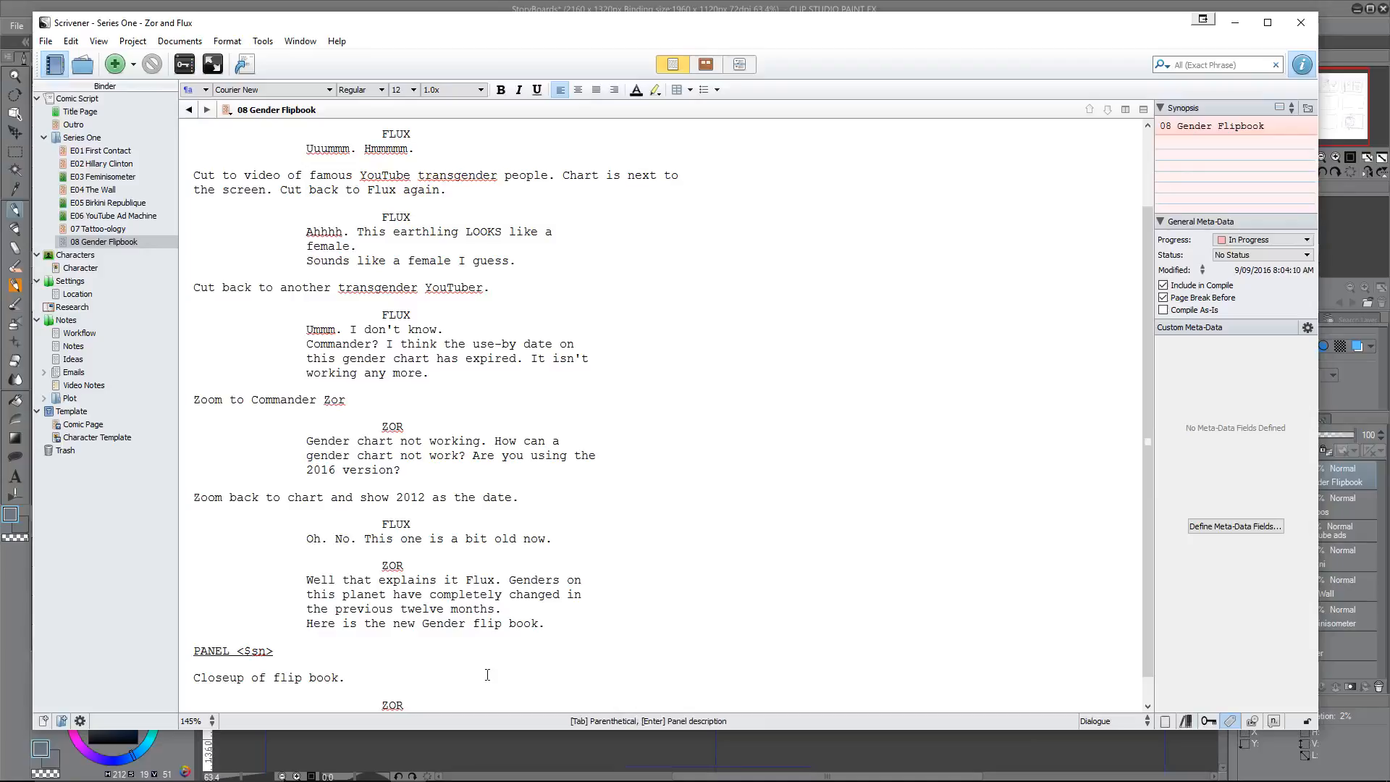
Step: Extend the flip book panel description with the sentence "Zor explains the changes."
scroll(487, 675, down, 1)
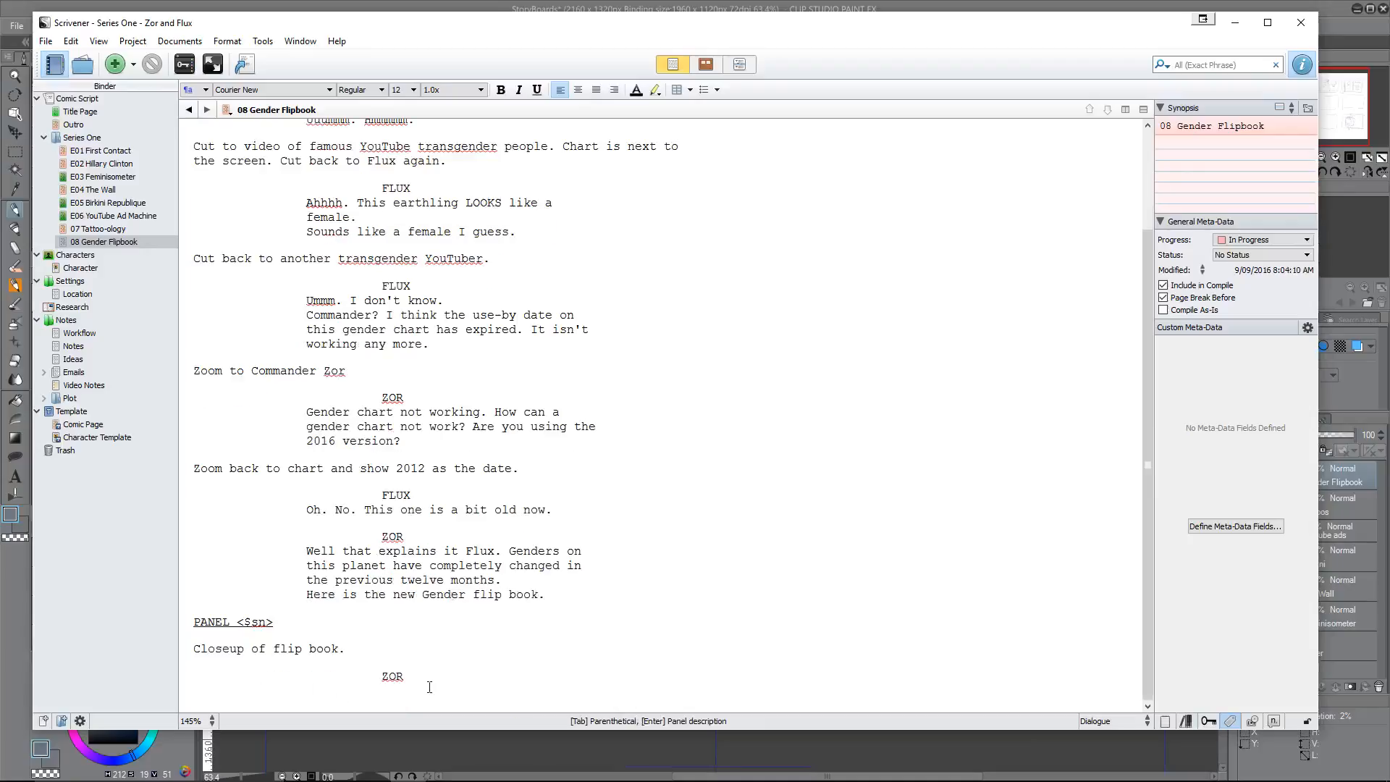
scroll(431, 686, up, 1)
scroll(433, 687, down, 1)
click(367, 647)
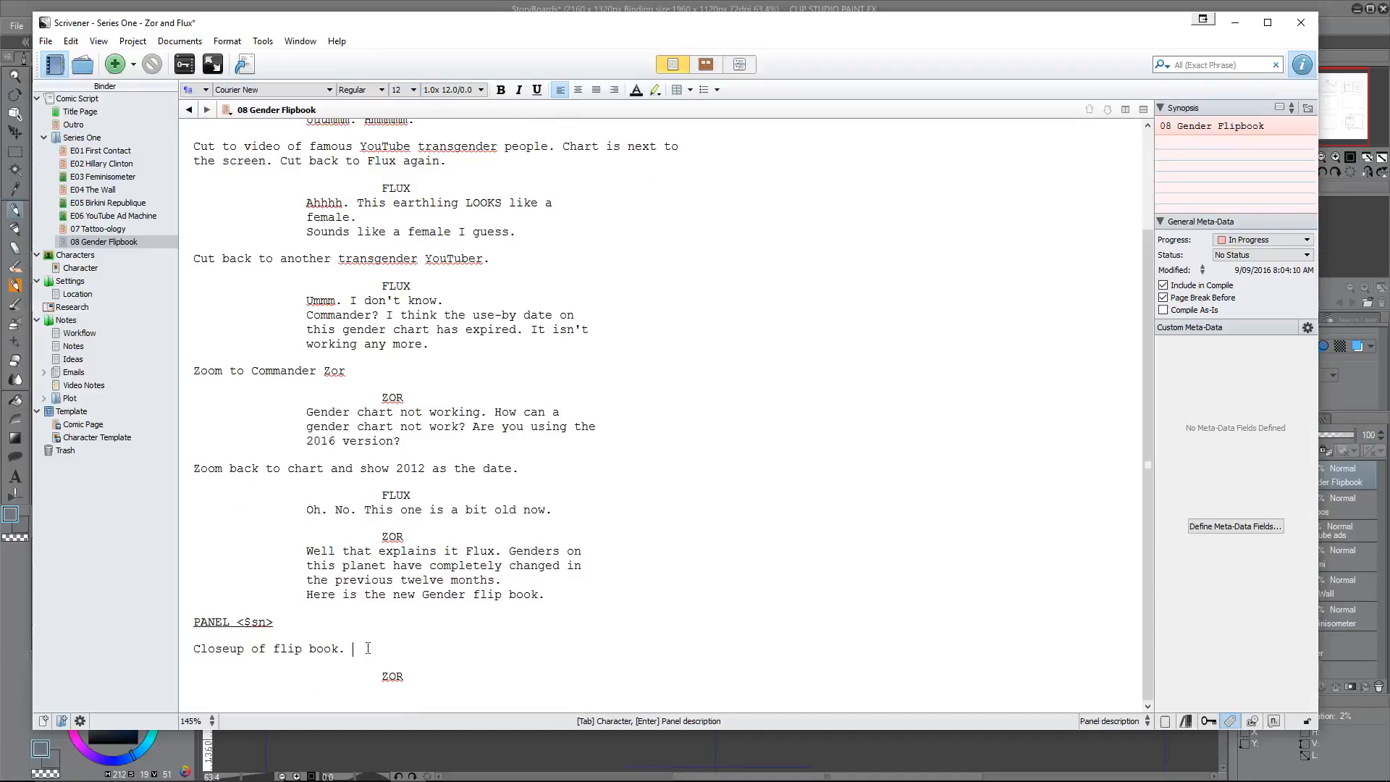
text(Zor explains the changes.)
Step: Write Zor's dialogue under the flip book panel: "Male and female are still there, as you would expect"
key(Return)
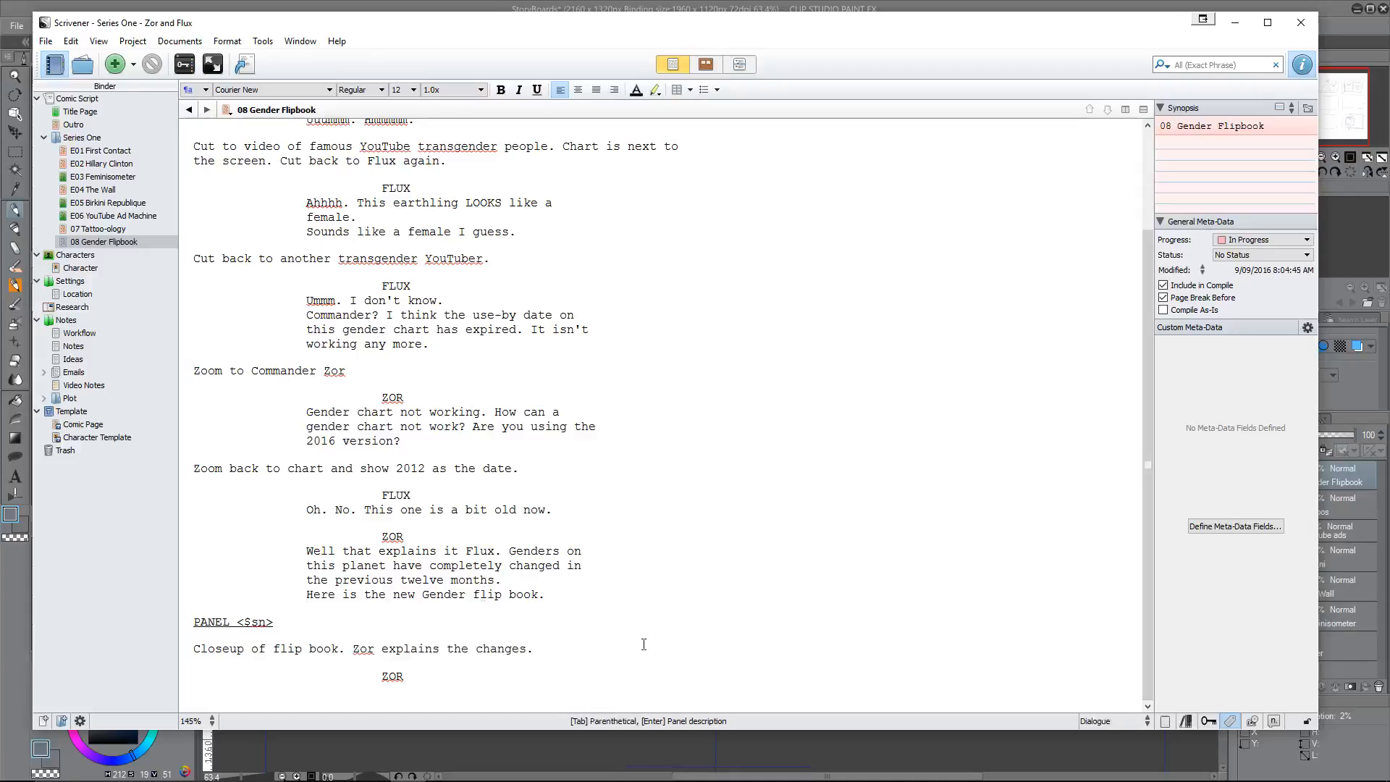
text(Male and female are still there)
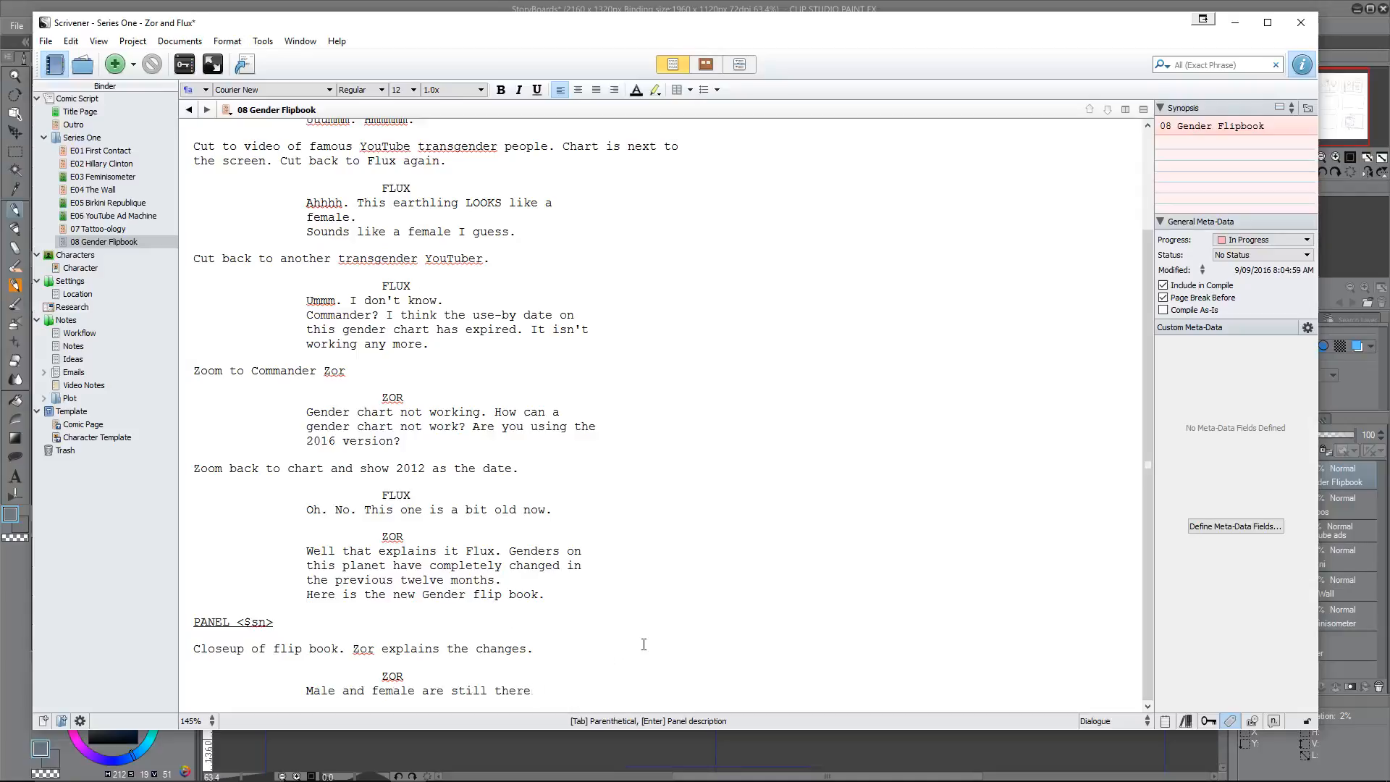
text(, as you would expect)
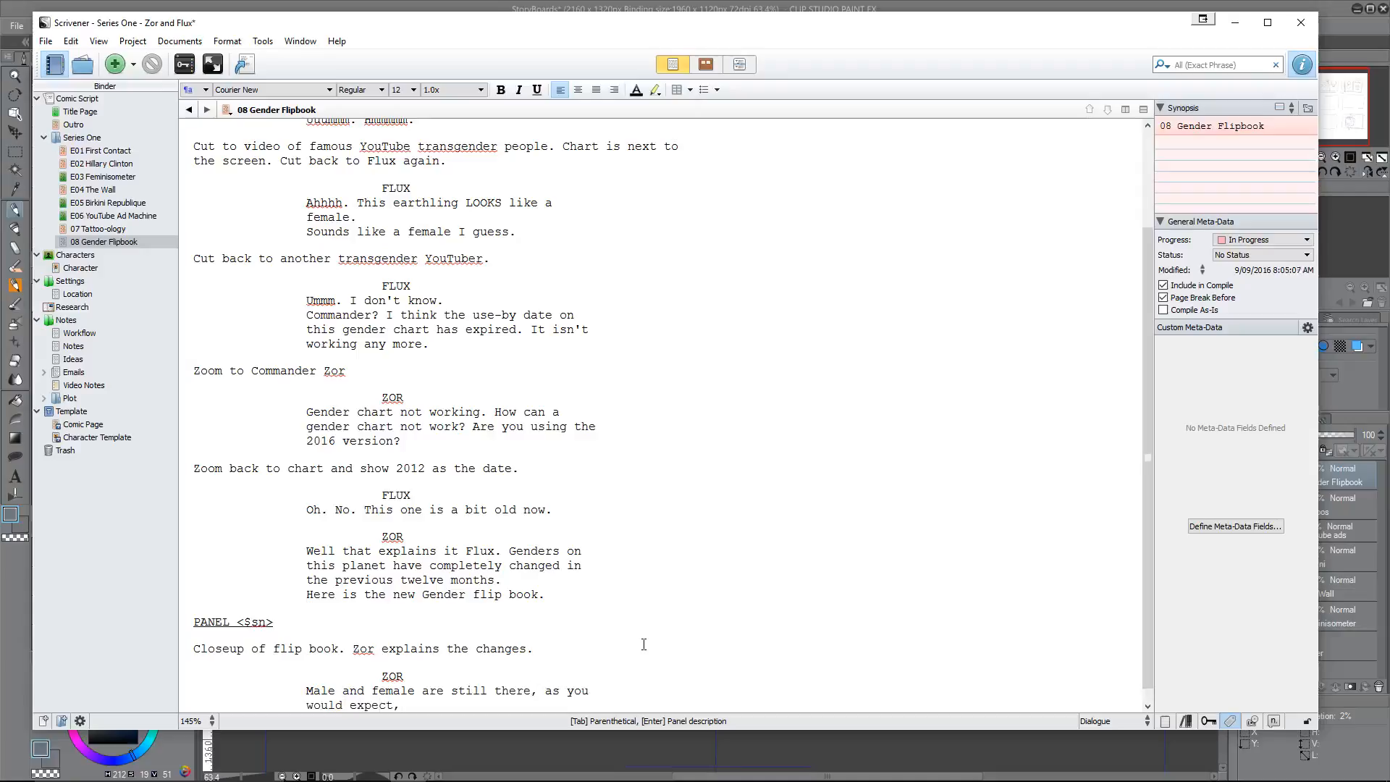
text(, but there have been a range )
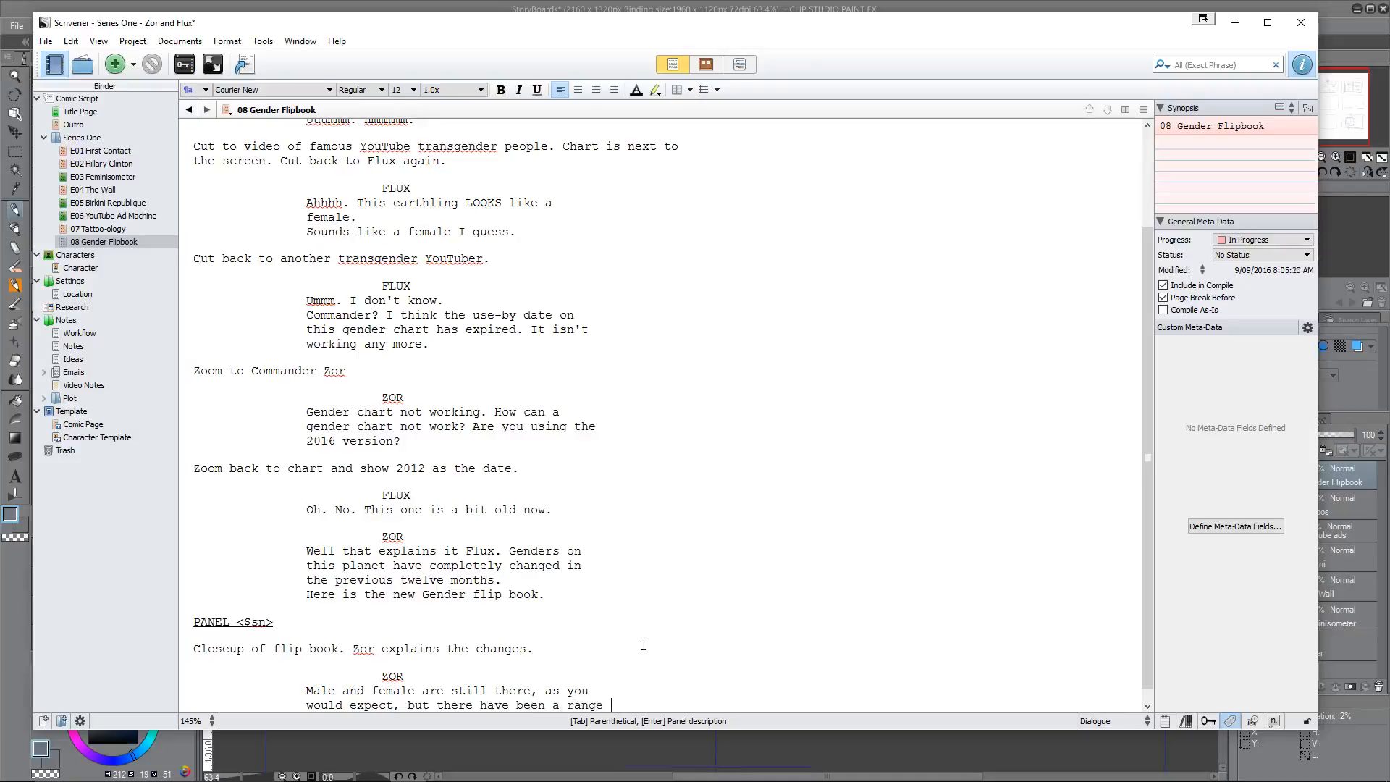
text(of other)
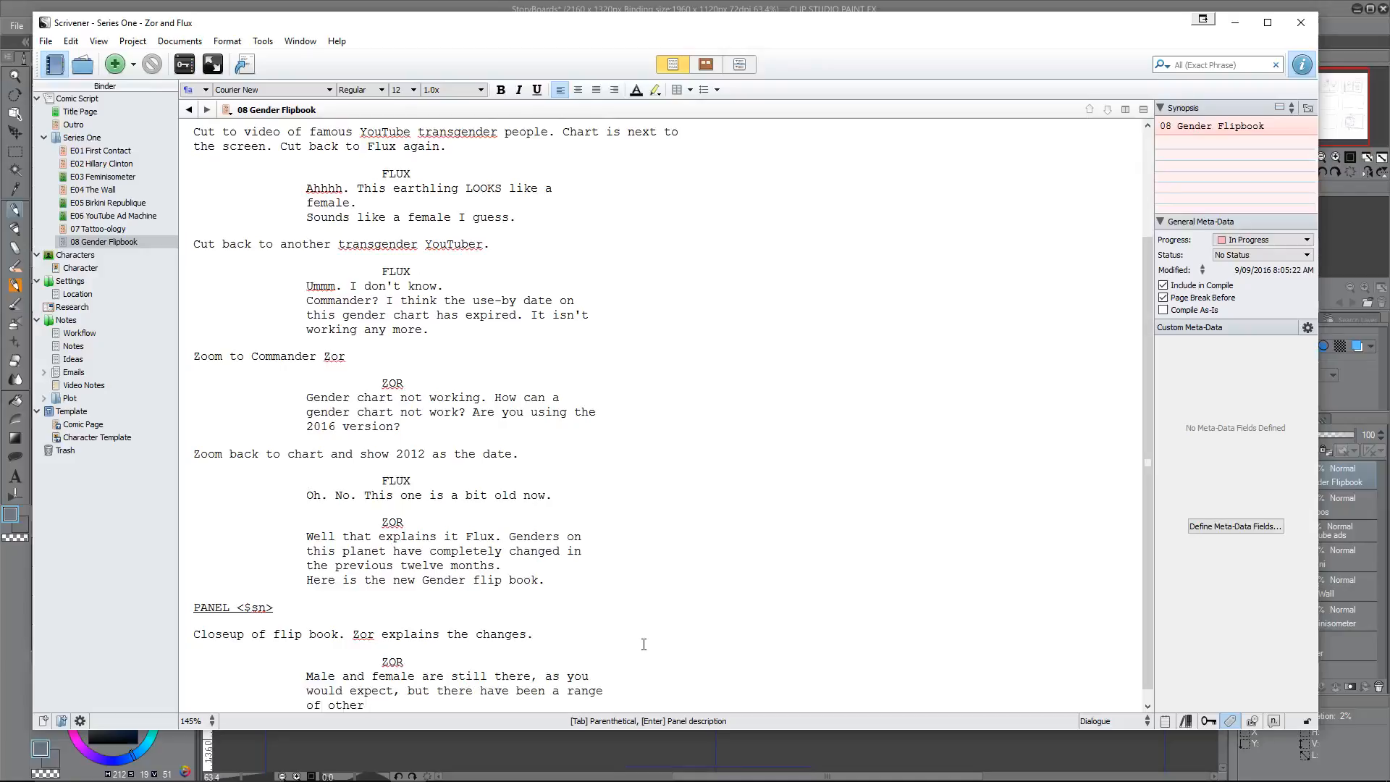
text( additions. Gender is now a cont)
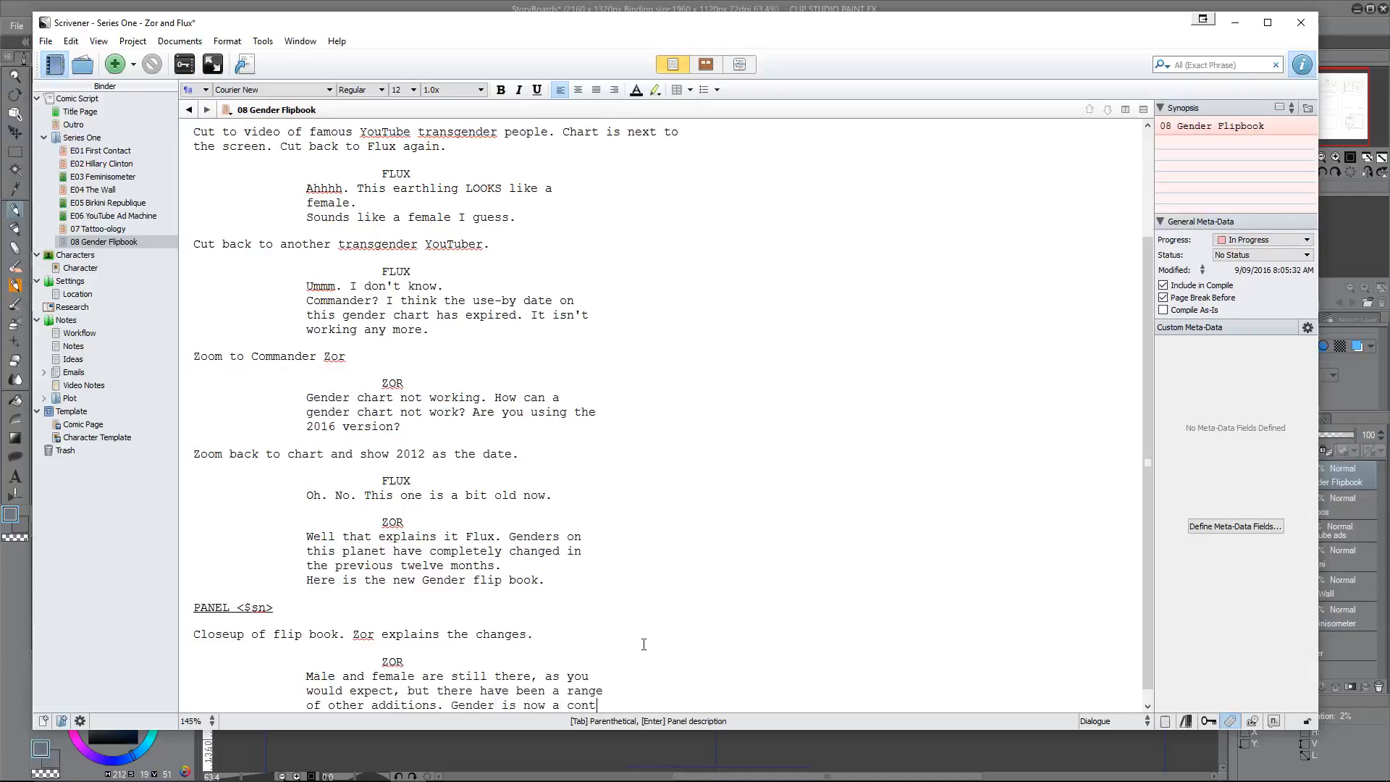
text(inuum)
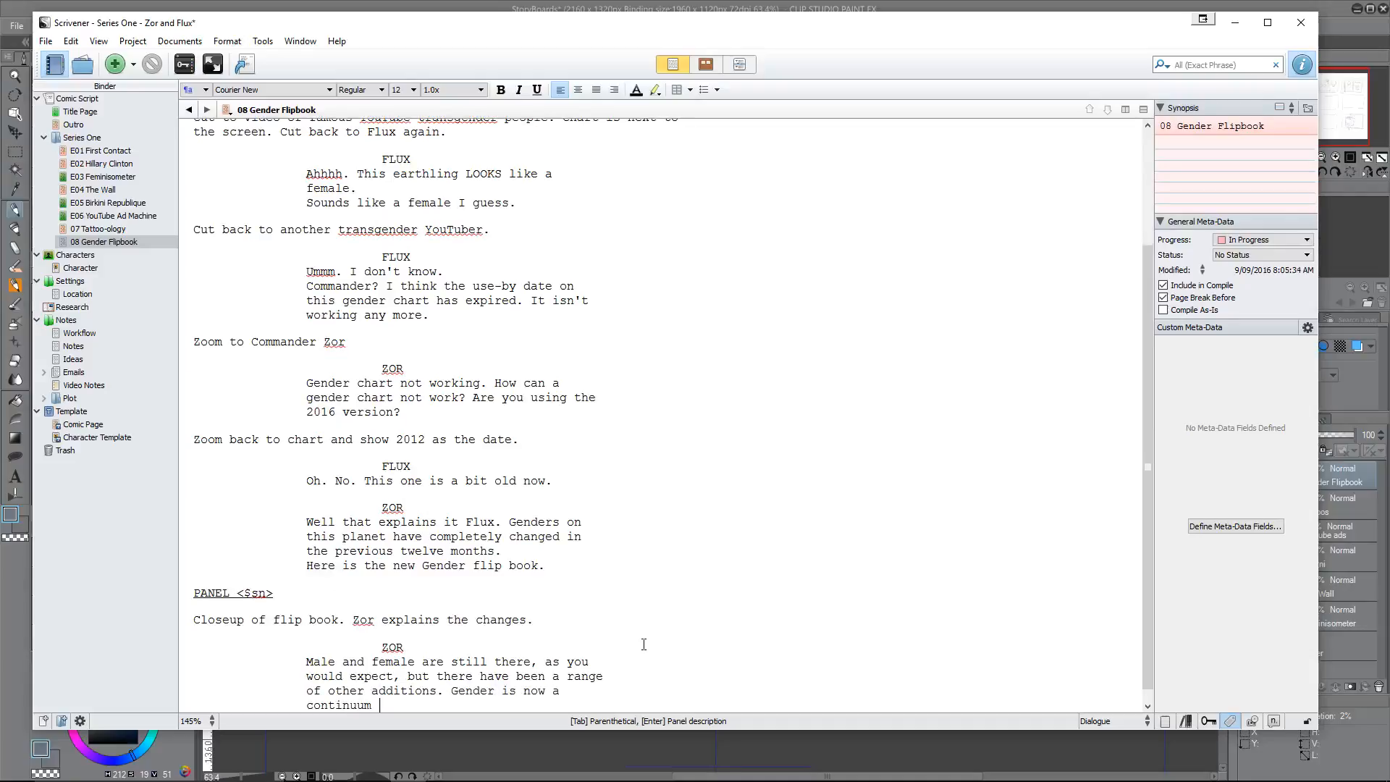
text( rather than a binary equa)
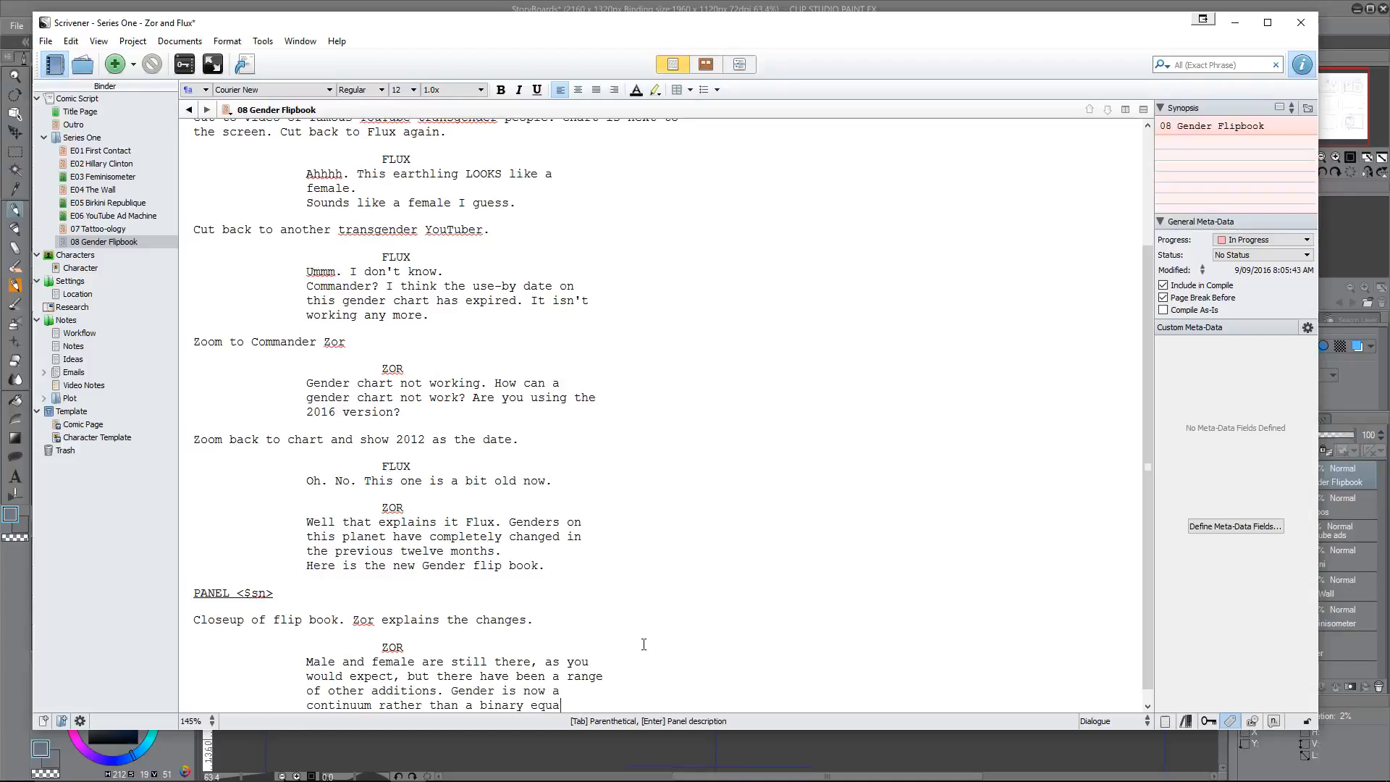
text(tion.)
Step: Start a new panel description below Zor's speech reading "For example."
key(Return)
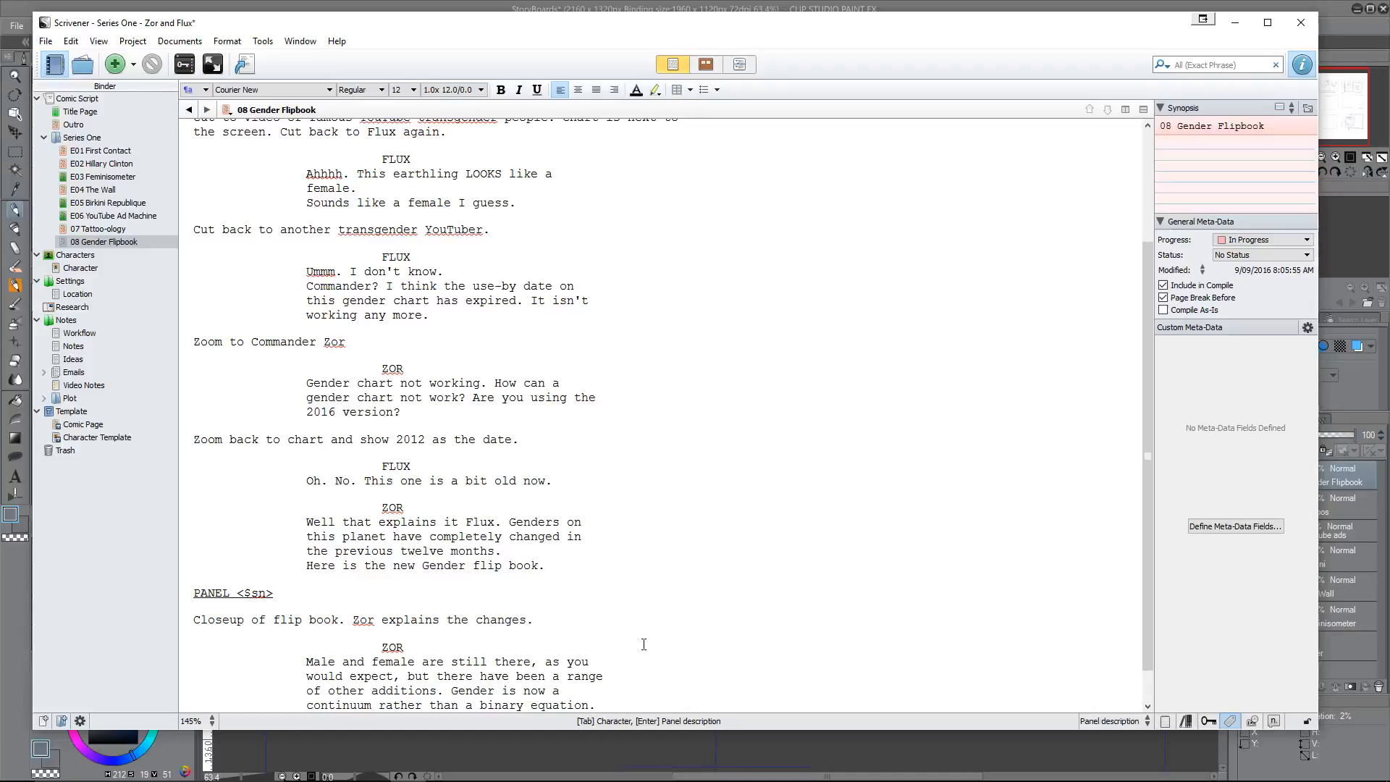
text(For exap)
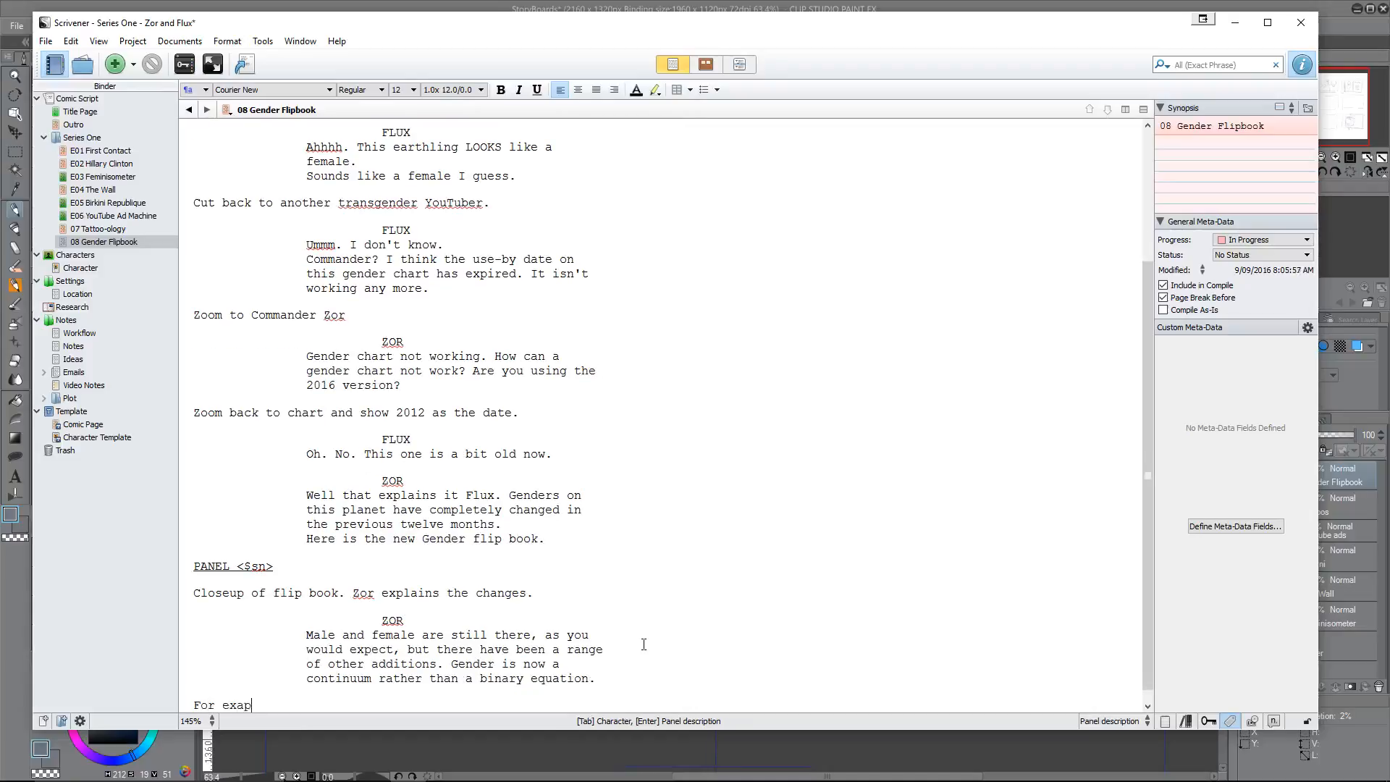
text(le)
key(BackSpace)
key(BackSpace)
key(BackSpace)
text(mple)
text(. ()
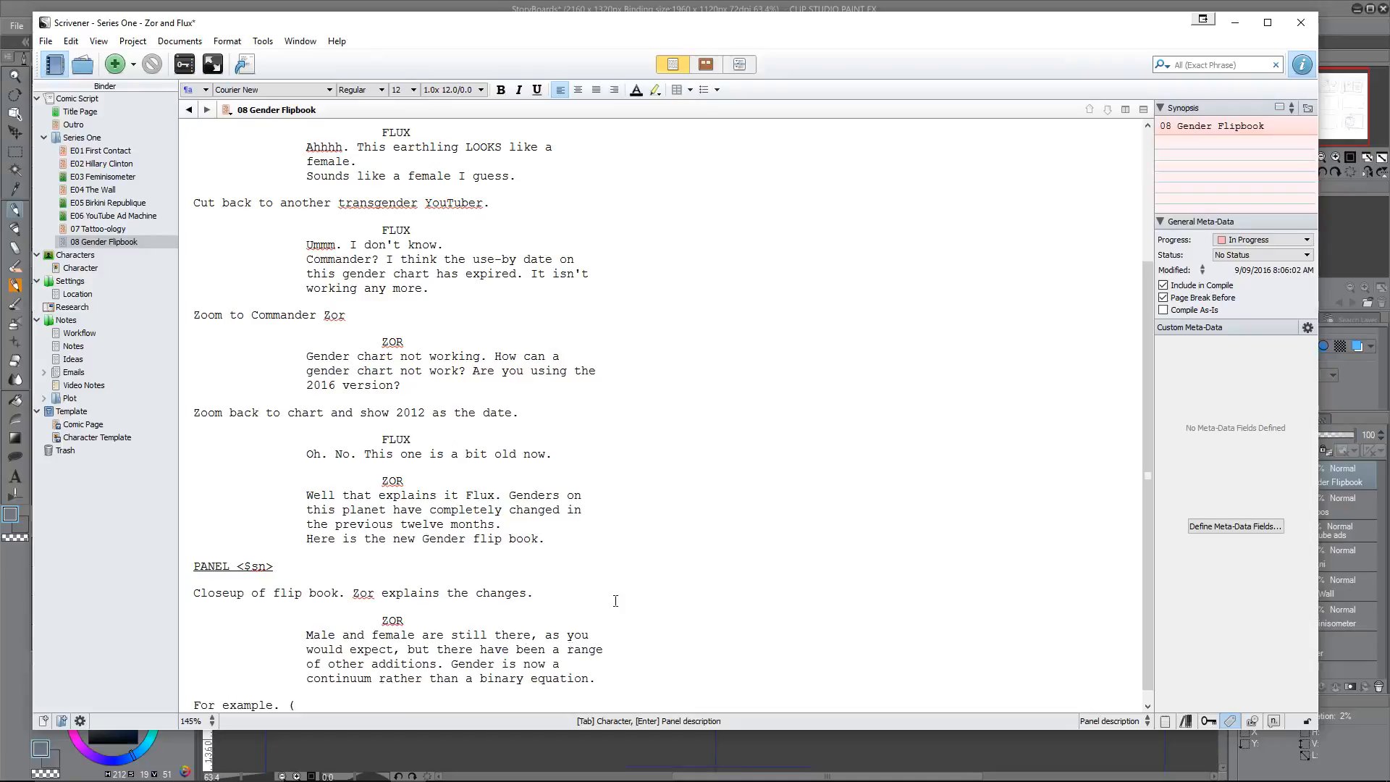
text(Flip book across)
Step: Switch to Clip Studio Paint and sketch vertical page lines under a curved top line in the second row's first storyboard frame
mouse_move(374, 769)
click(442, 768)
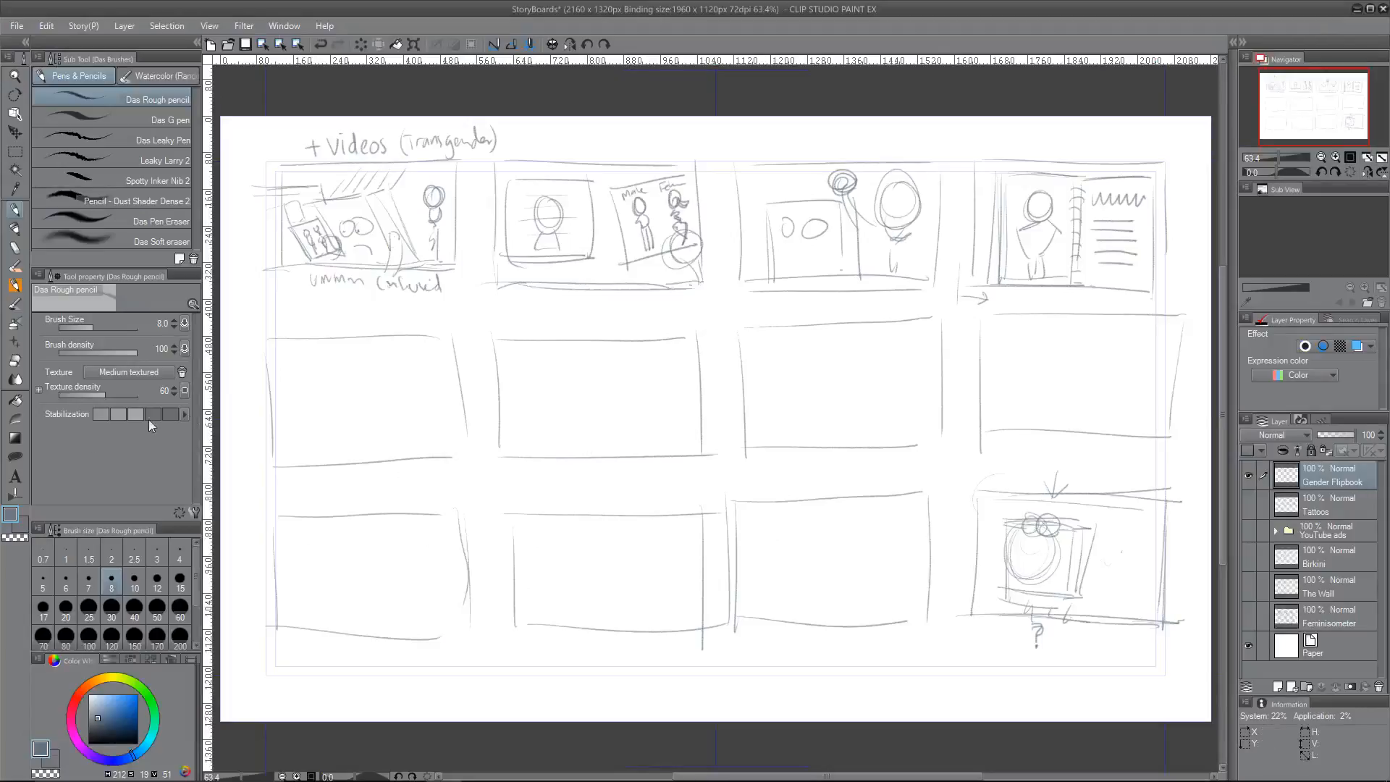
mouse_move(300, 366)
mouse_down()
mouse_move(306, 450)
mouse_move(320, 439)
mouse_up()
mouse_move(328, 345)
mouse_down()
mouse_move(338, 439)
mouse_move(358, 435)
mouse_up()
drag(378, 348, 381, 443)
drag(286, 380, 363, 343)
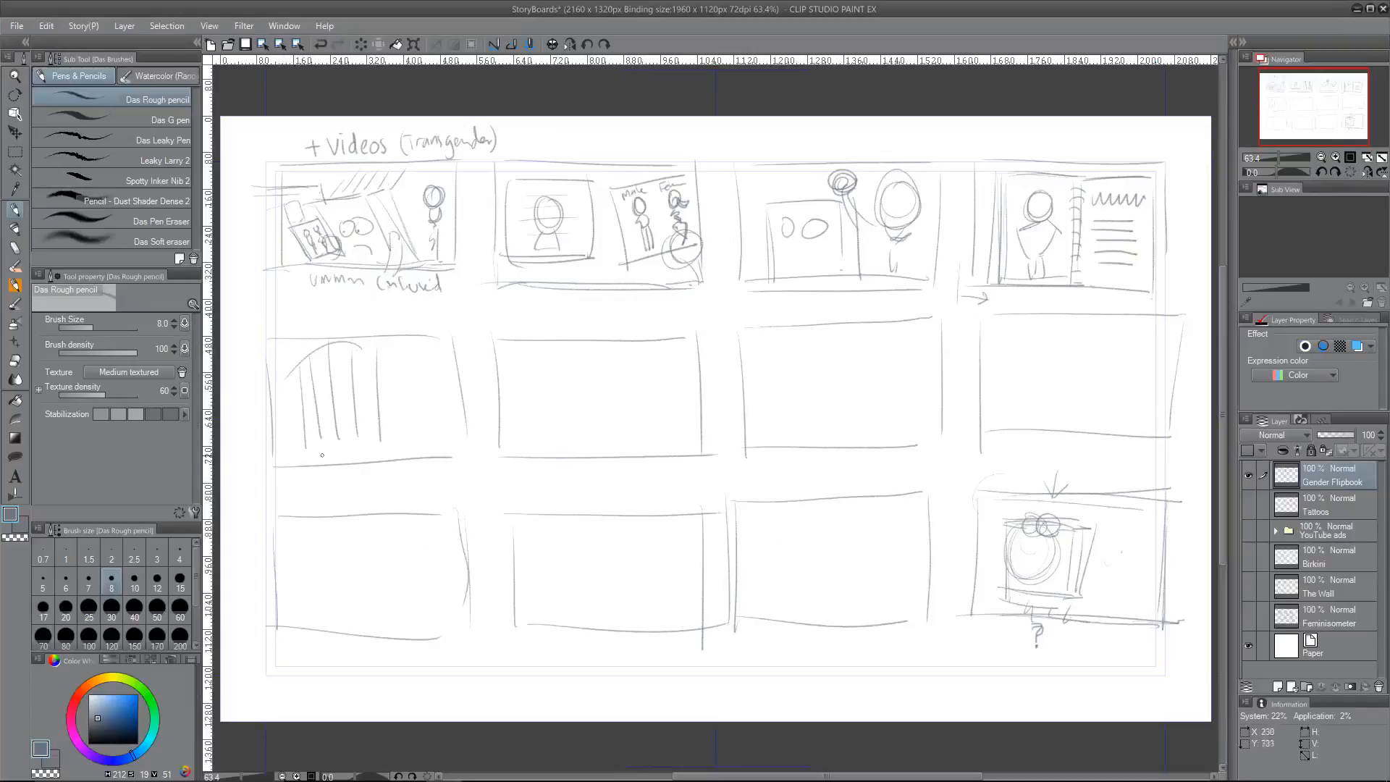
Step: Complete the flip book thumbnail with a curved base, more vertical lines on its right side and cross lines over its left side
drag(306, 463, 384, 458)
mouse_move(384, 370)
mouse_down()
mouse_move(433, 368)
mouse_move(399, 443)
mouse_up()
drag(424, 353, 418, 450)
drag(438, 419, 421, 461)
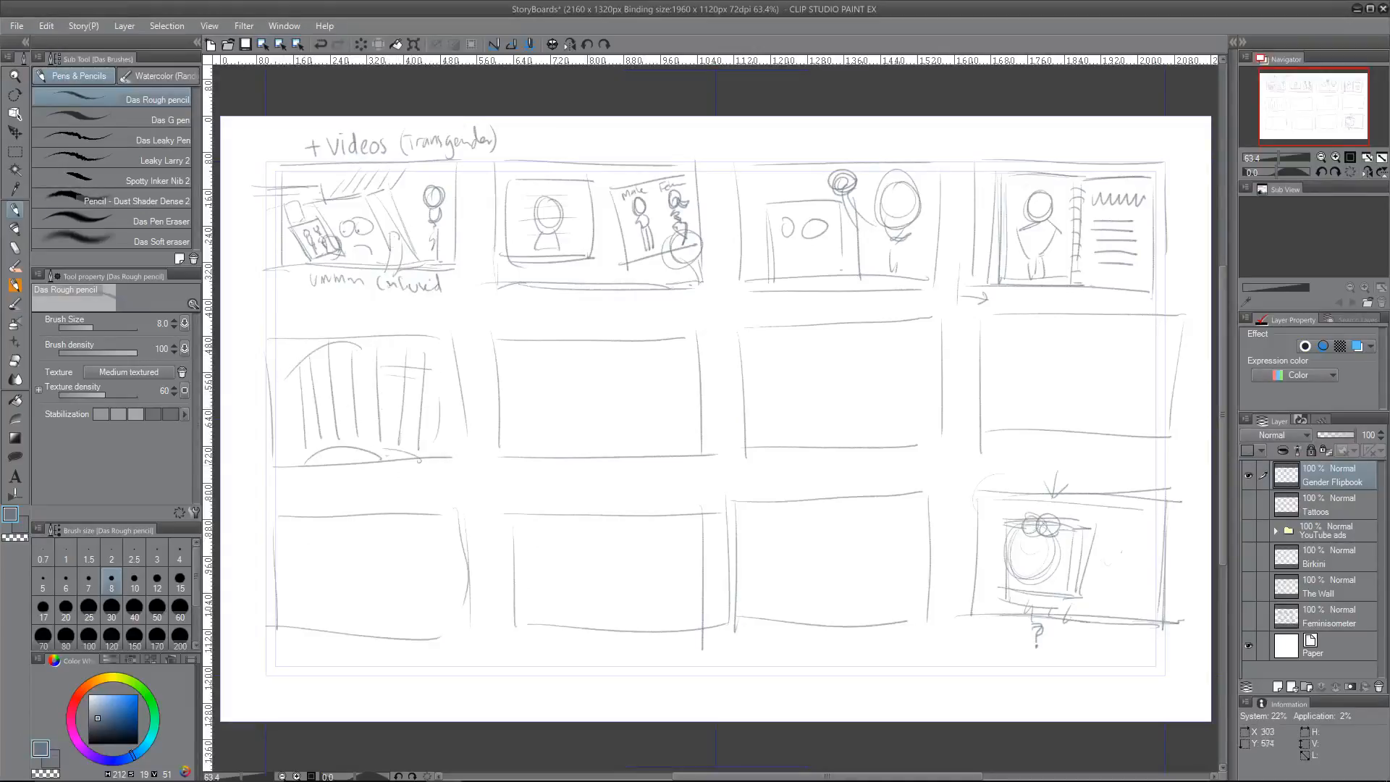
drag(288, 463, 359, 462)
drag(321, 468, 356, 464)
mouse_move(274, 394)
mouse_down()
mouse_move(322, 368)
mouse_move(343, 379)
mouse_up()
drag(281, 429, 337, 403)
Step: Handwrite the note "ANIMATED ??" beneath the second row's first storyboard frame
drag(296, 487, 371, 468)
drag(365, 469, 365, 482)
mouse_move(377, 469)
mouse_down()
mouse_move(378, 482)
mouse_move(432, 476)
mouse_up()
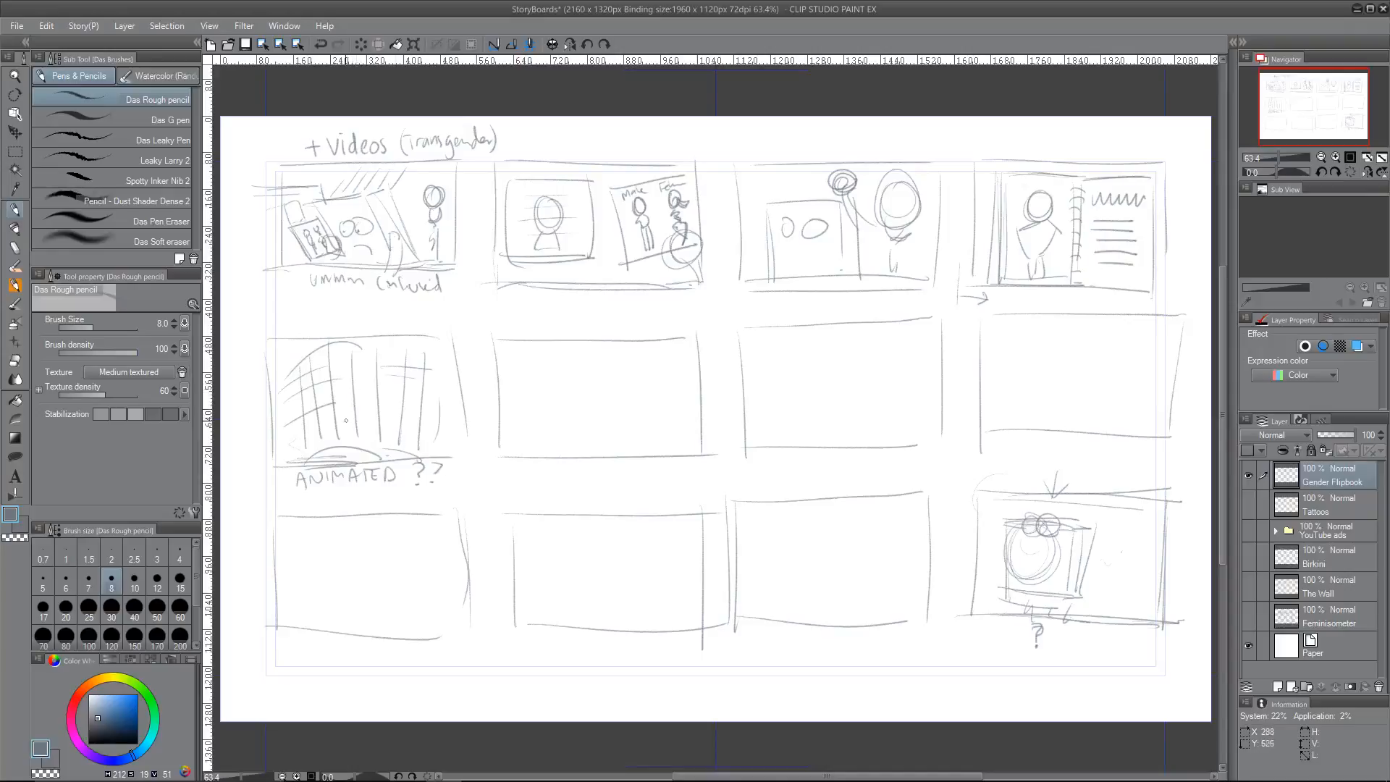
mouse_move(332, 485)
mouse_down()
mouse_move(332, 499)
mouse_move(420, 498)
mouse_up()
Step: Switch to Scrivener and write "Transgender Male is here." on a new line below "For example. (Flip book across)"
mouse_move(508, 770)
click(409, 768)
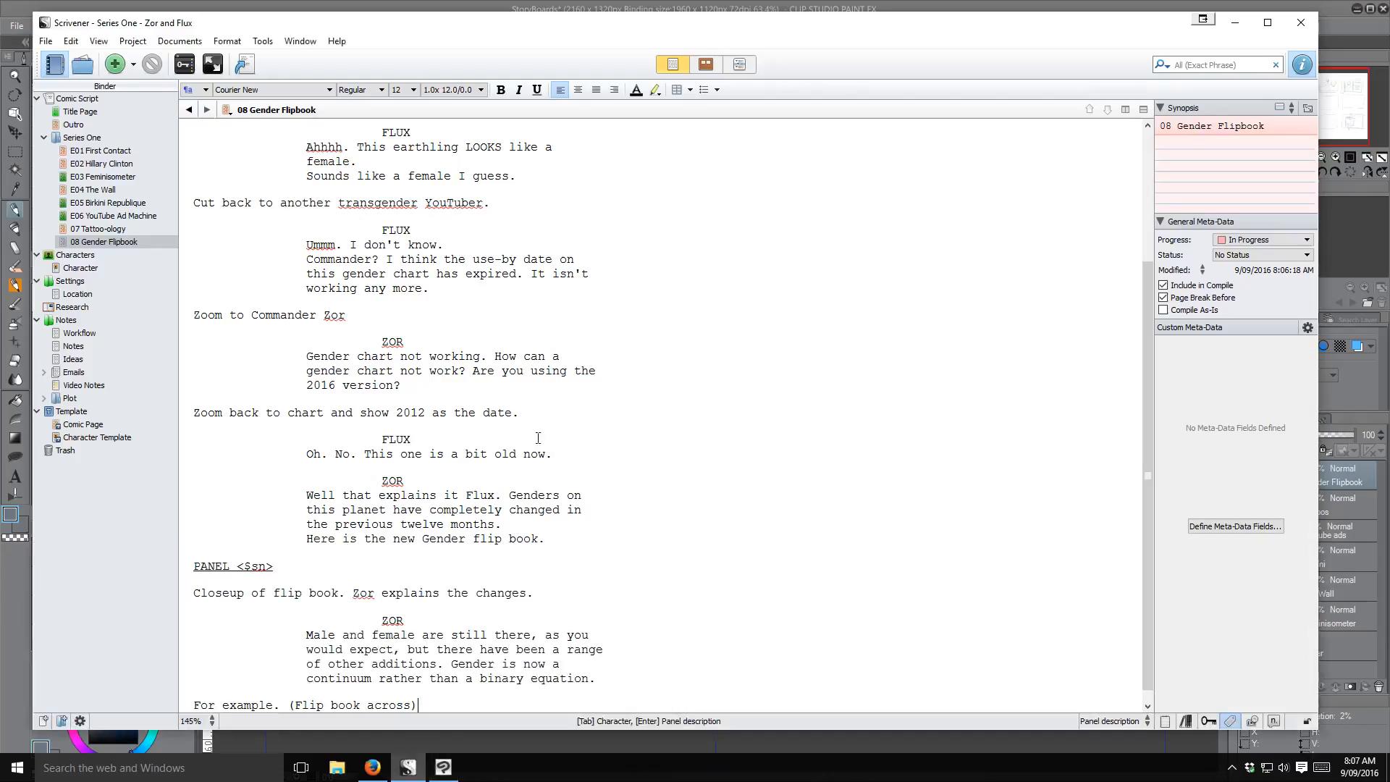
scroll(653, 408, down, 1)
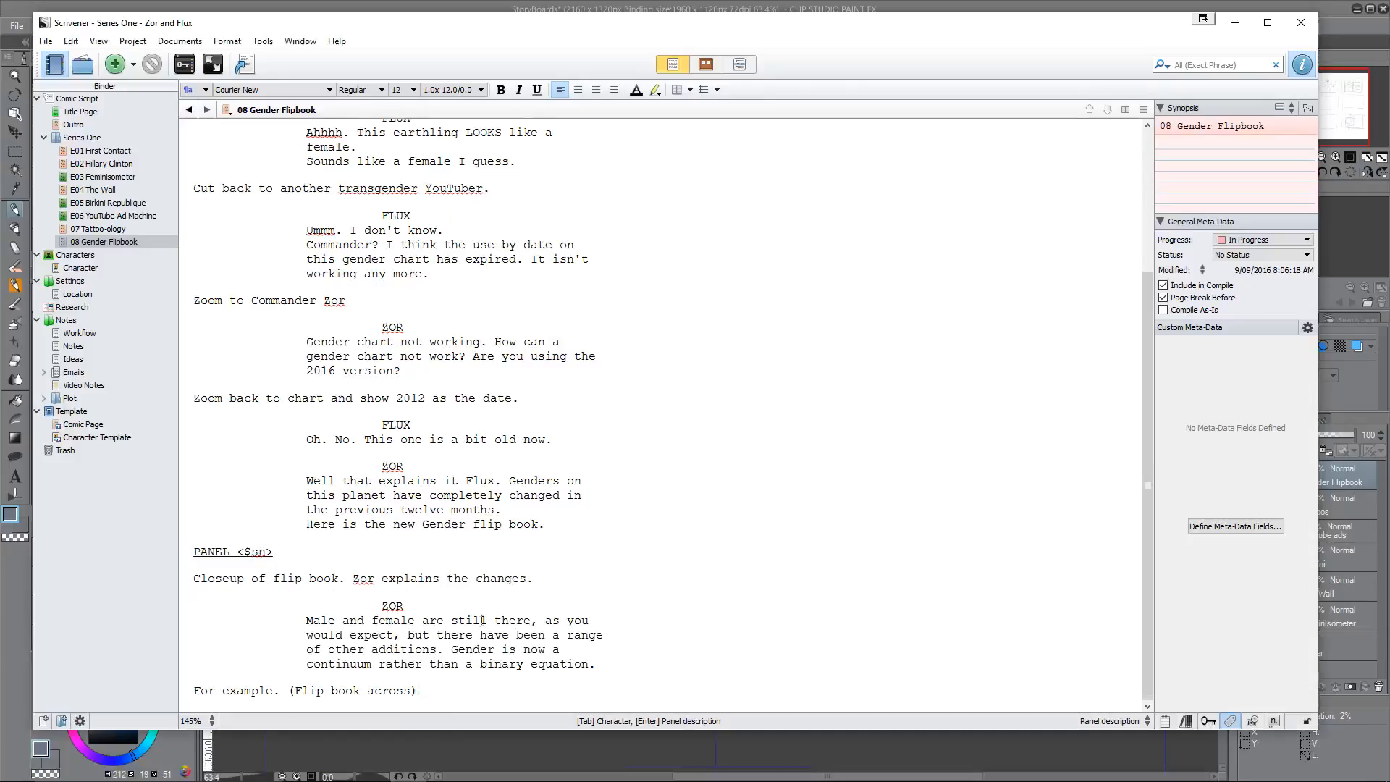
click(424, 691)
key(Return)
text(Transgender)
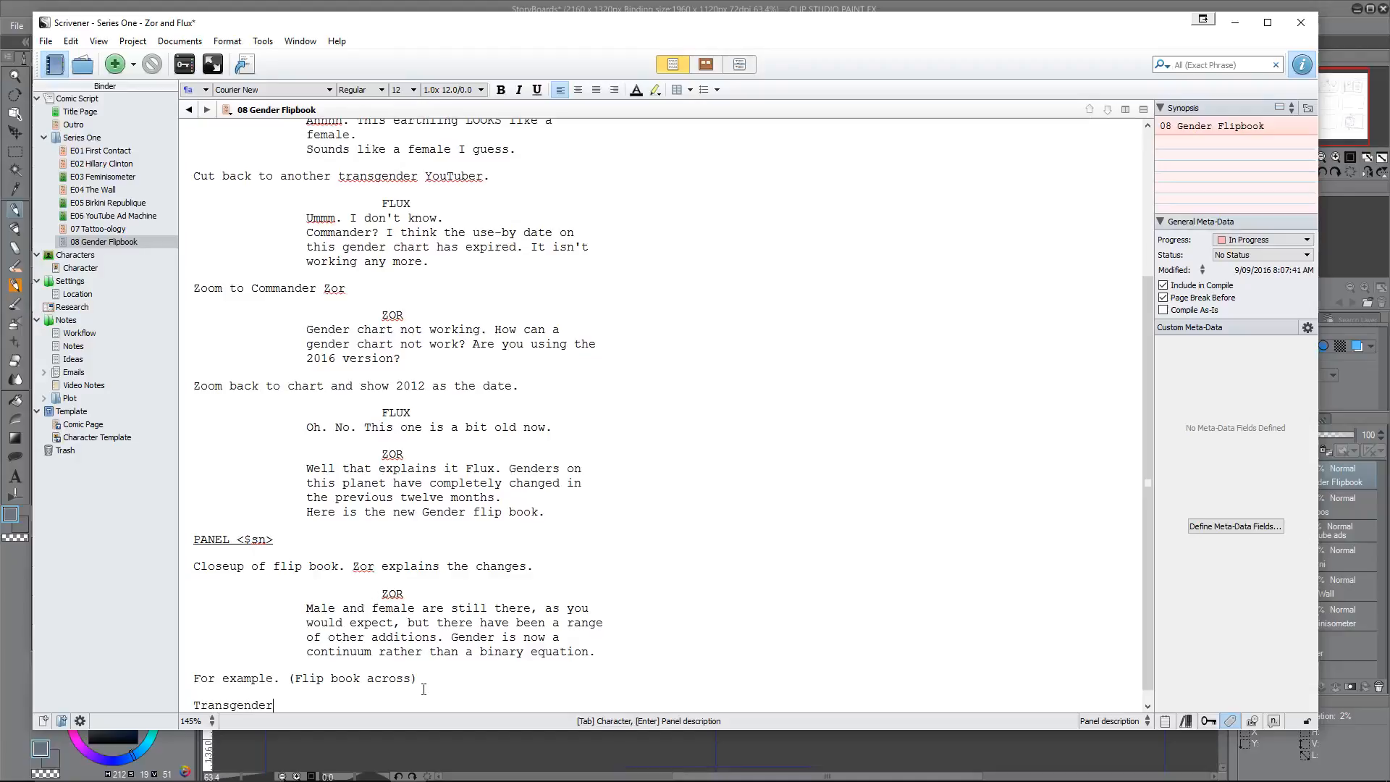
text( Male is here.)
Step: Add four placeholder lines reading "Etc" below the transgender male line, ending the last one with a period
key(Return)
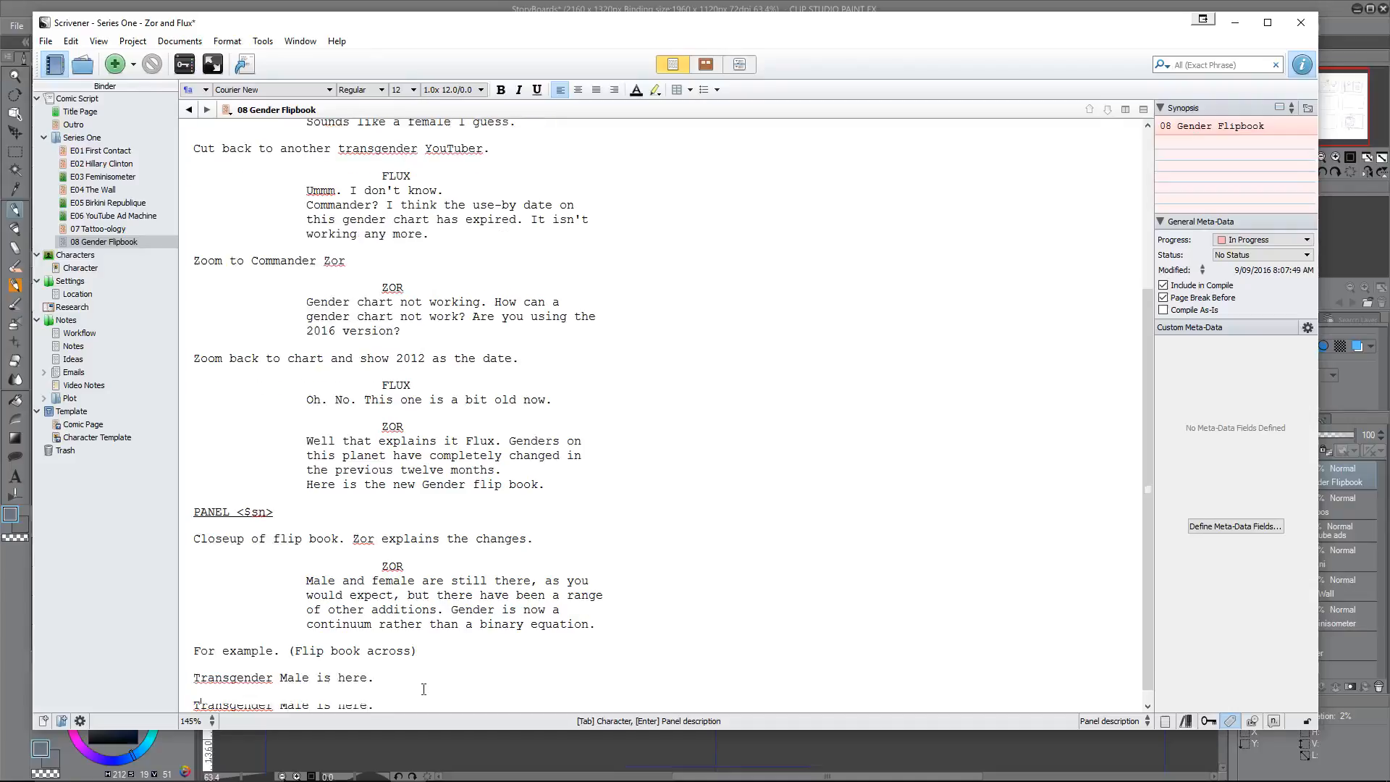
text(Etc)
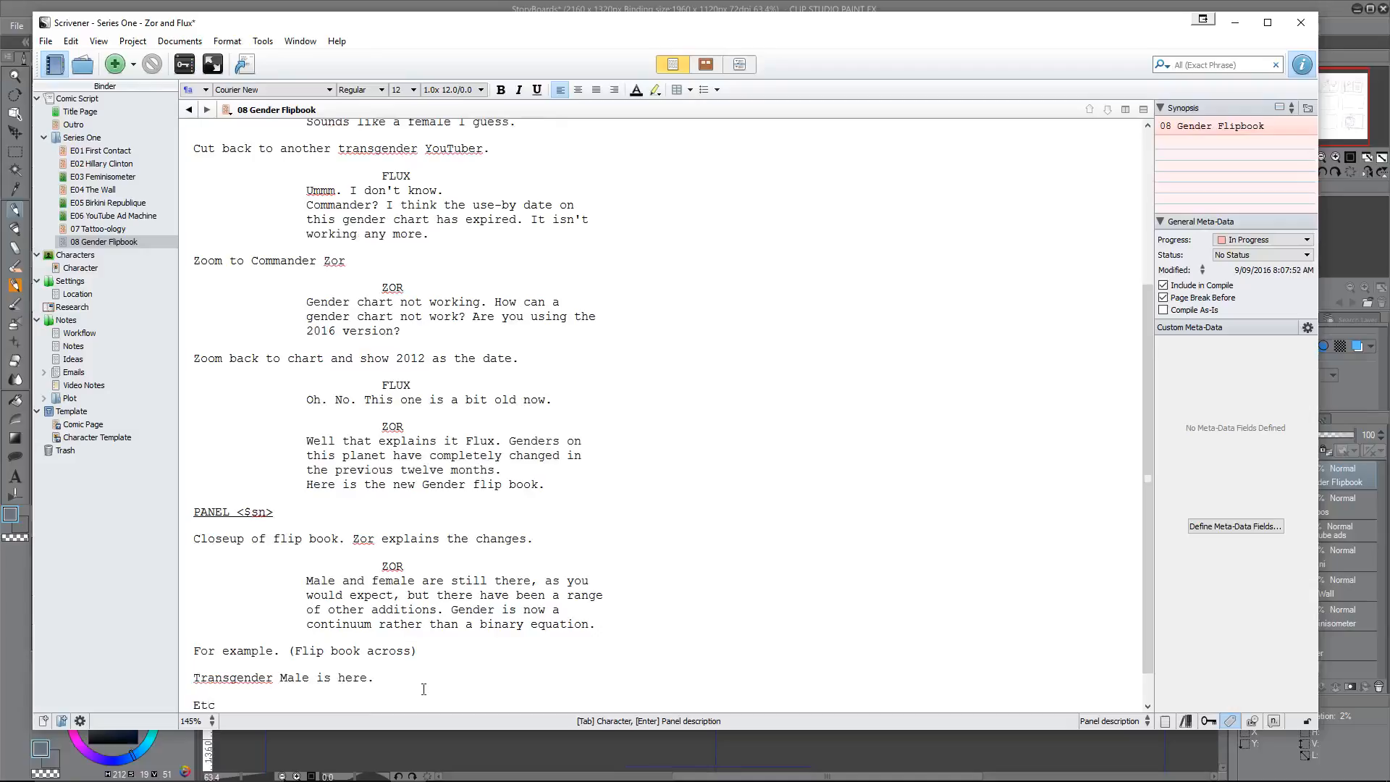
key(Return)
text(Etc)
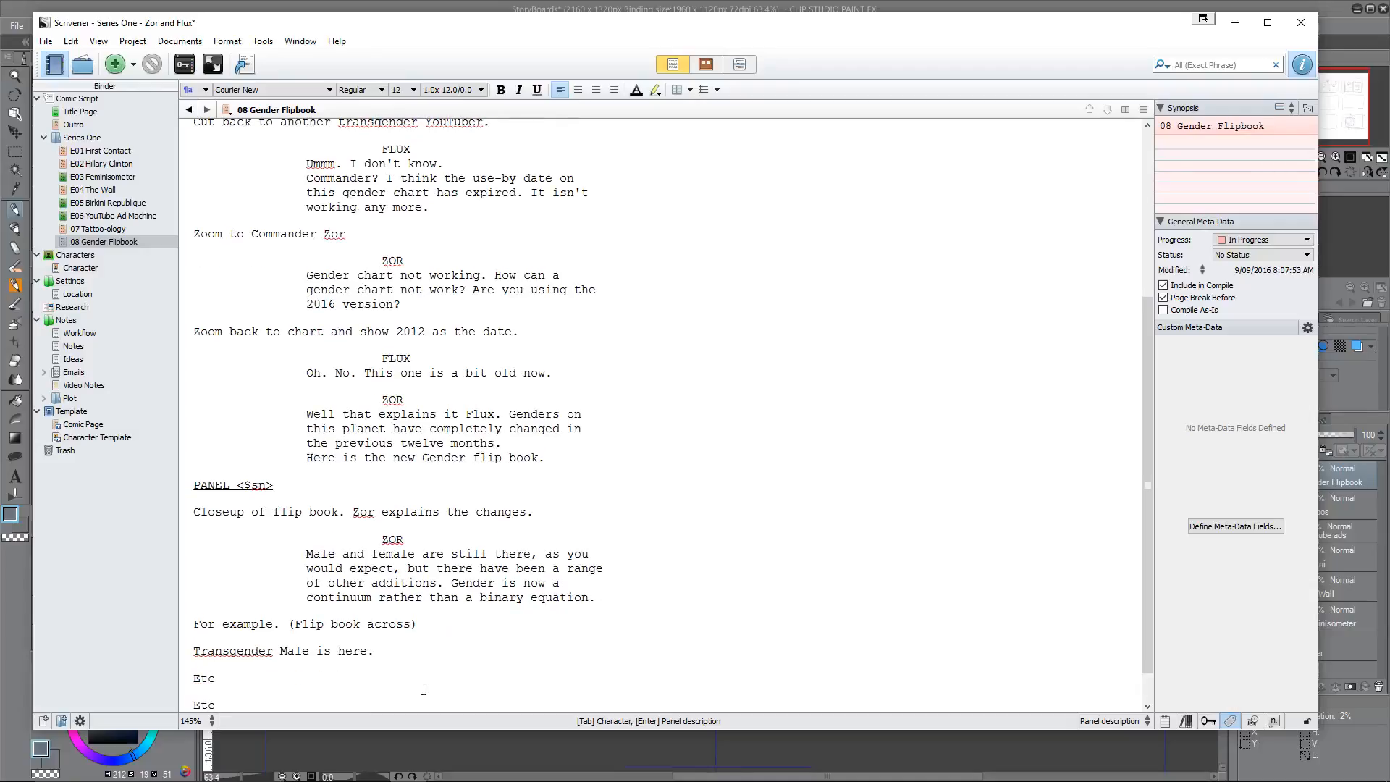
key(Return)
text(Etc)
key(Return)
text(Etc)
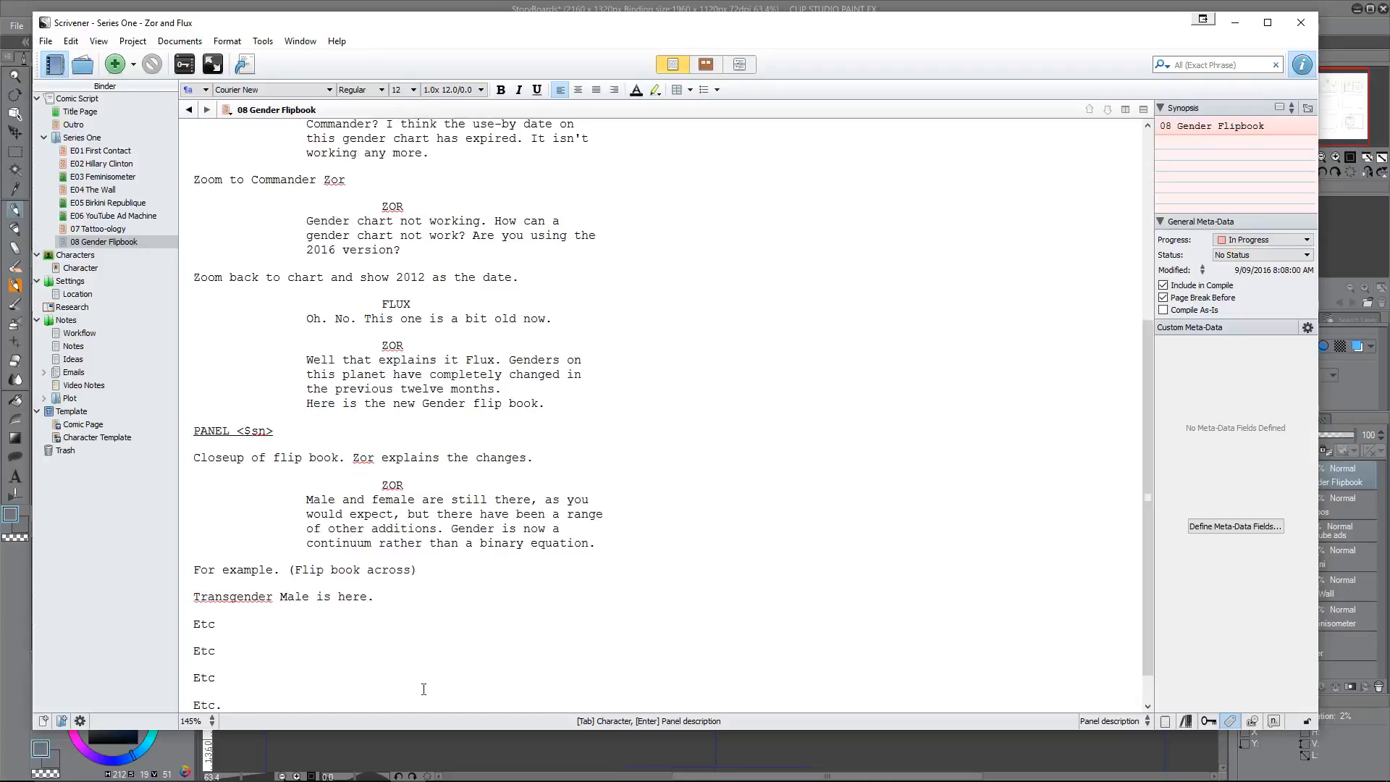
Step: Insert a new "PANEL <$sn>" heading after the placeholder lines, followed by an empty panel description line
key(Return)
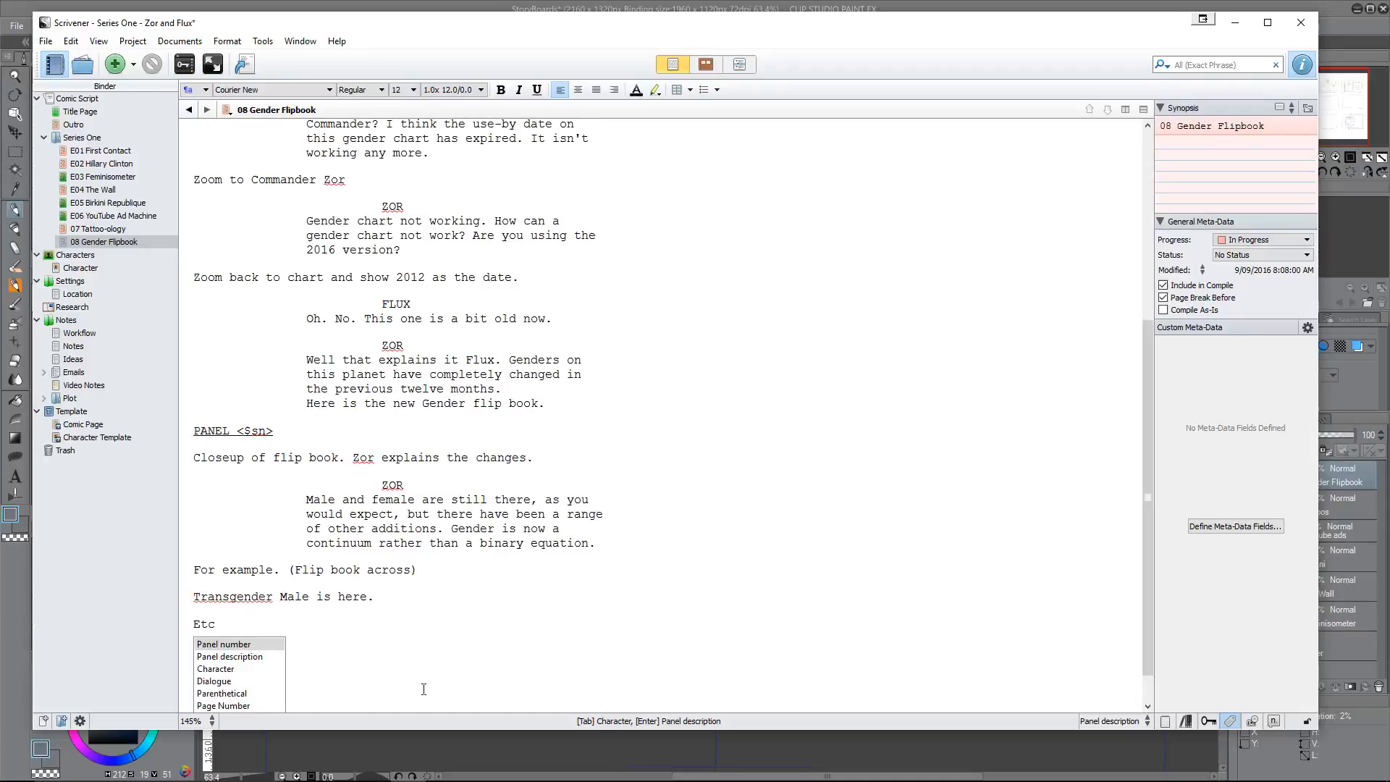
key(Return)
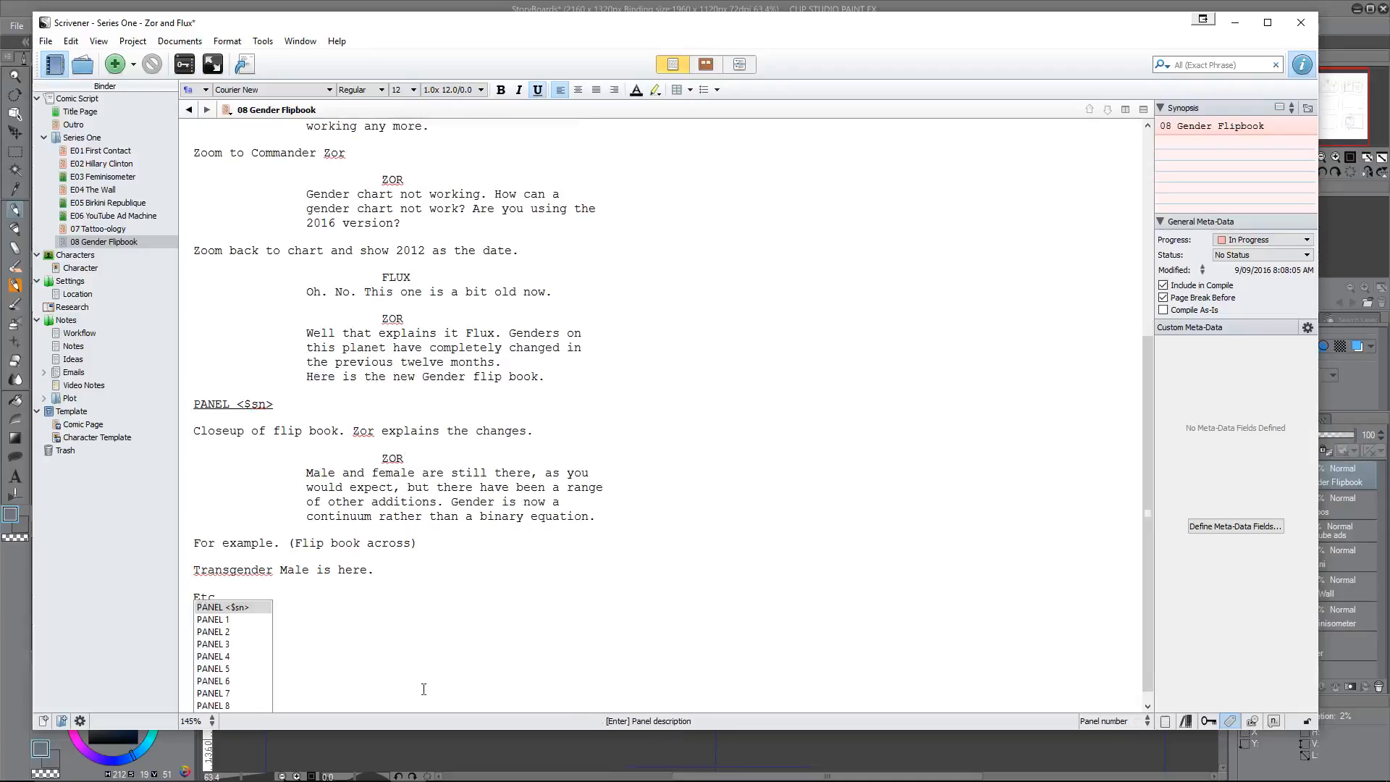
key(Return)
key(Return)
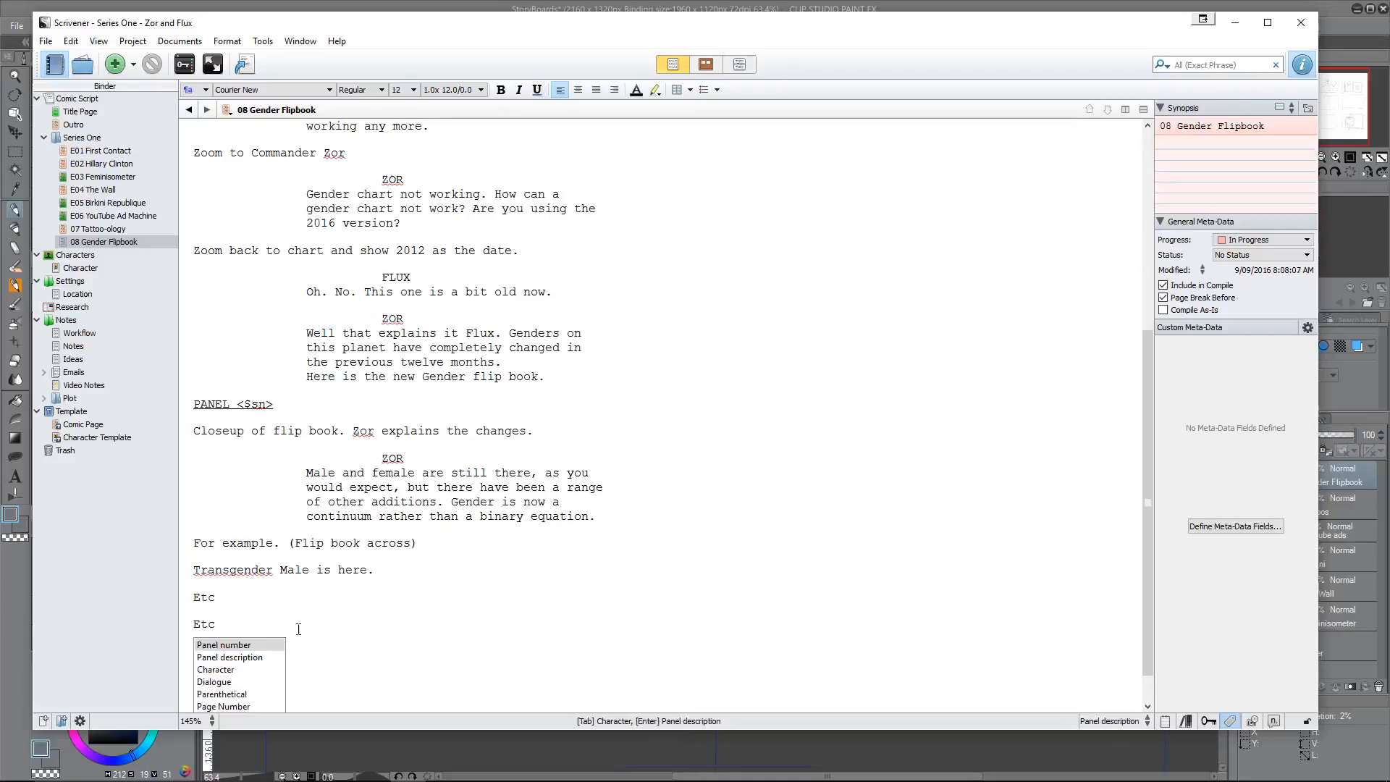
click(239, 600)
scroll(226, 688, down, 1)
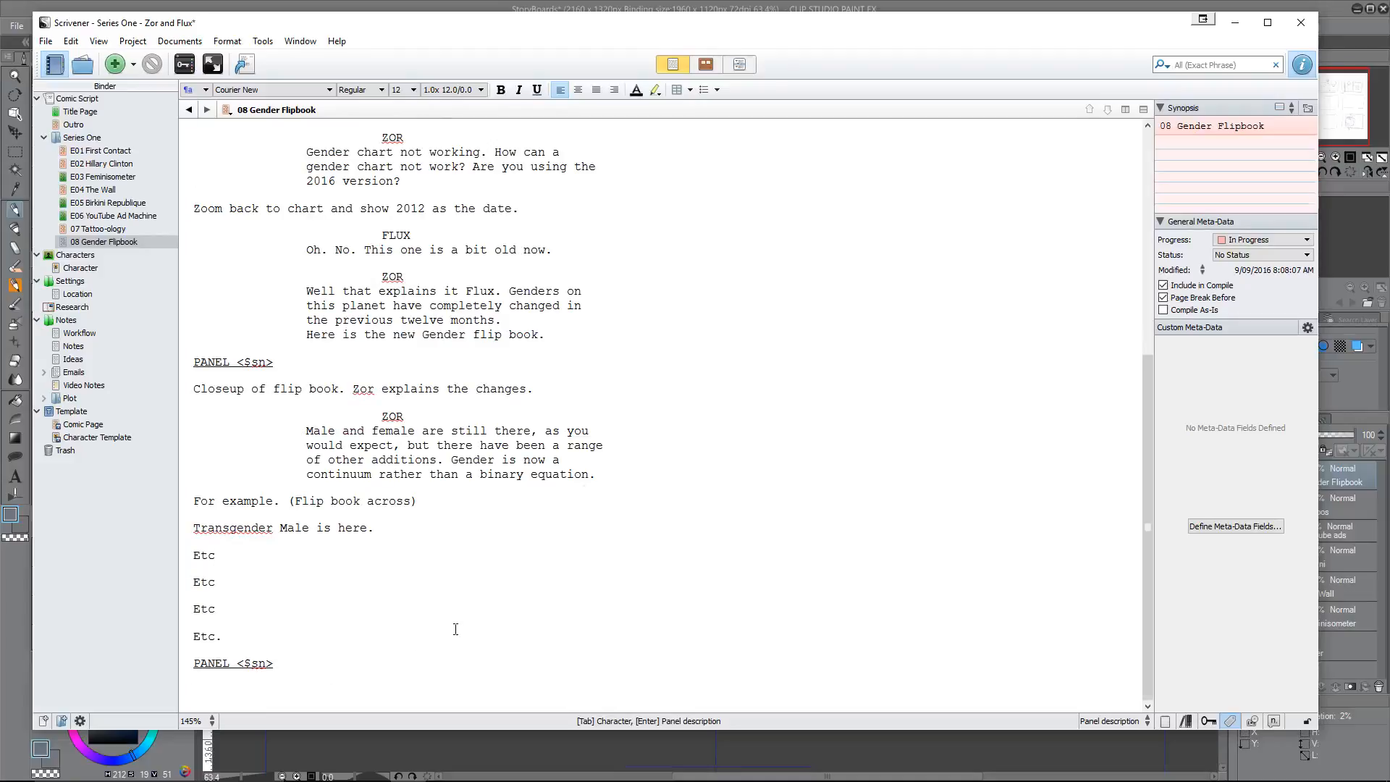
Step: Write the new panel's description: "Back to flux using the flip book"
text(Back to flux using the flip book)
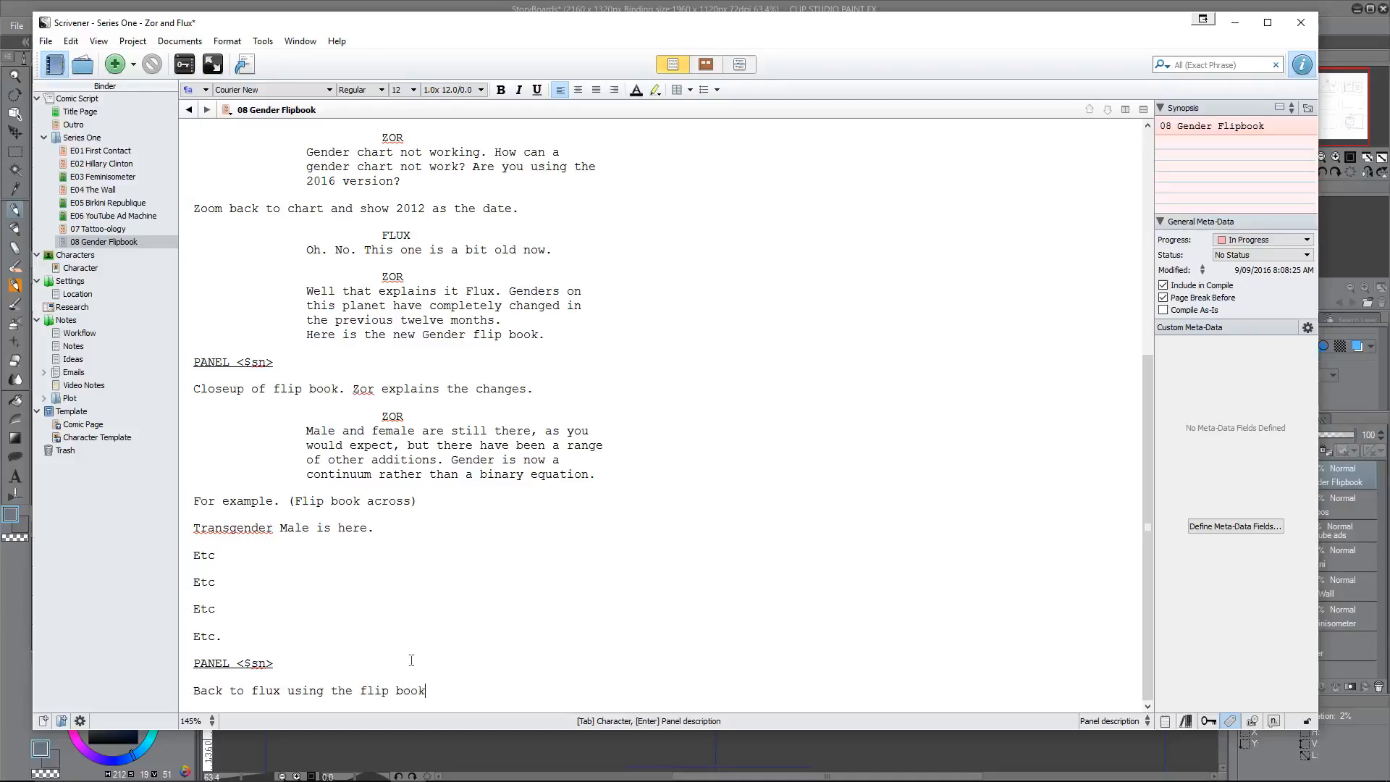
Step: Insert "new gender" before "flip book" in the new panel's description and end the sentence with a period
click(356, 694)
text(new gender)
click(520, 690)
text(.)
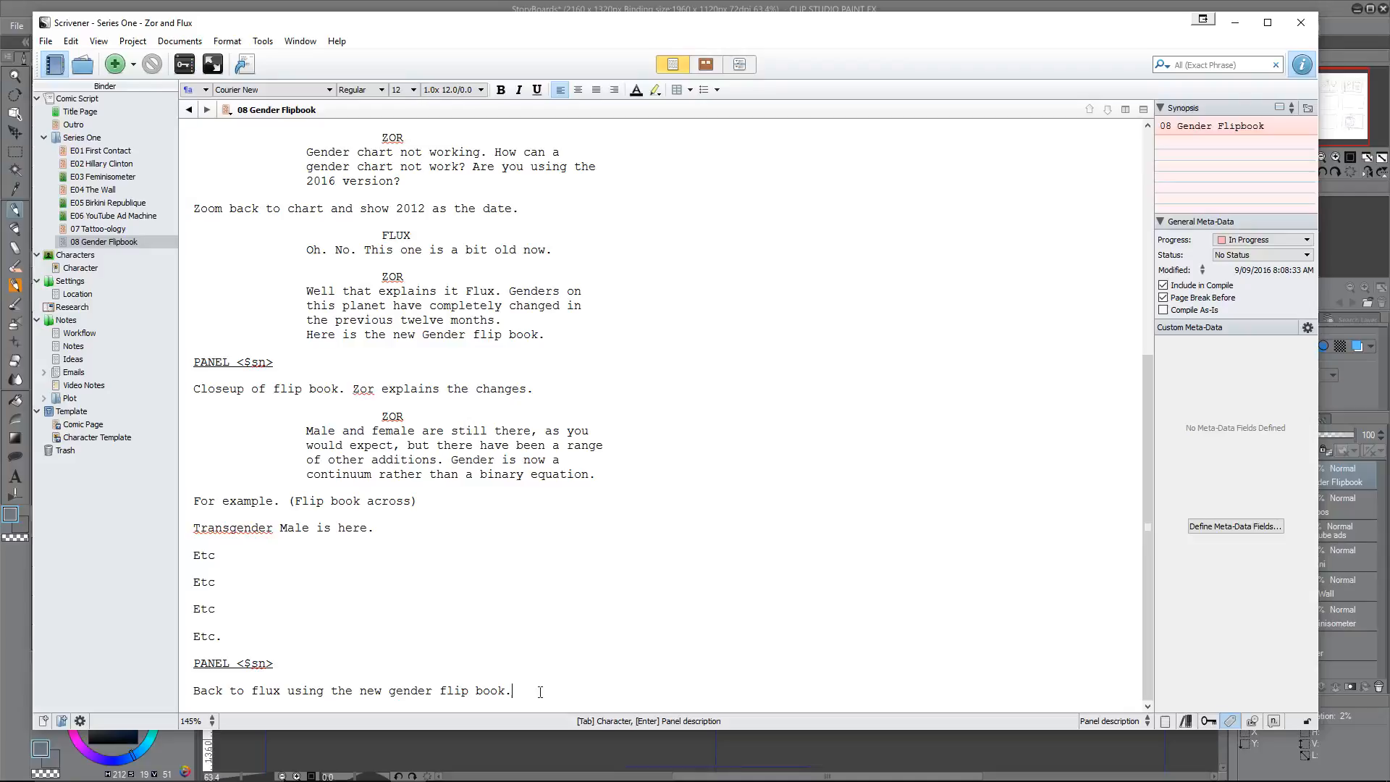
Step: Add a FLUX dialogue block below the panel description: "Ummmm. Commander. I think this one is out of date as well."
key(Return)
key(Tab)
text(FLUX)
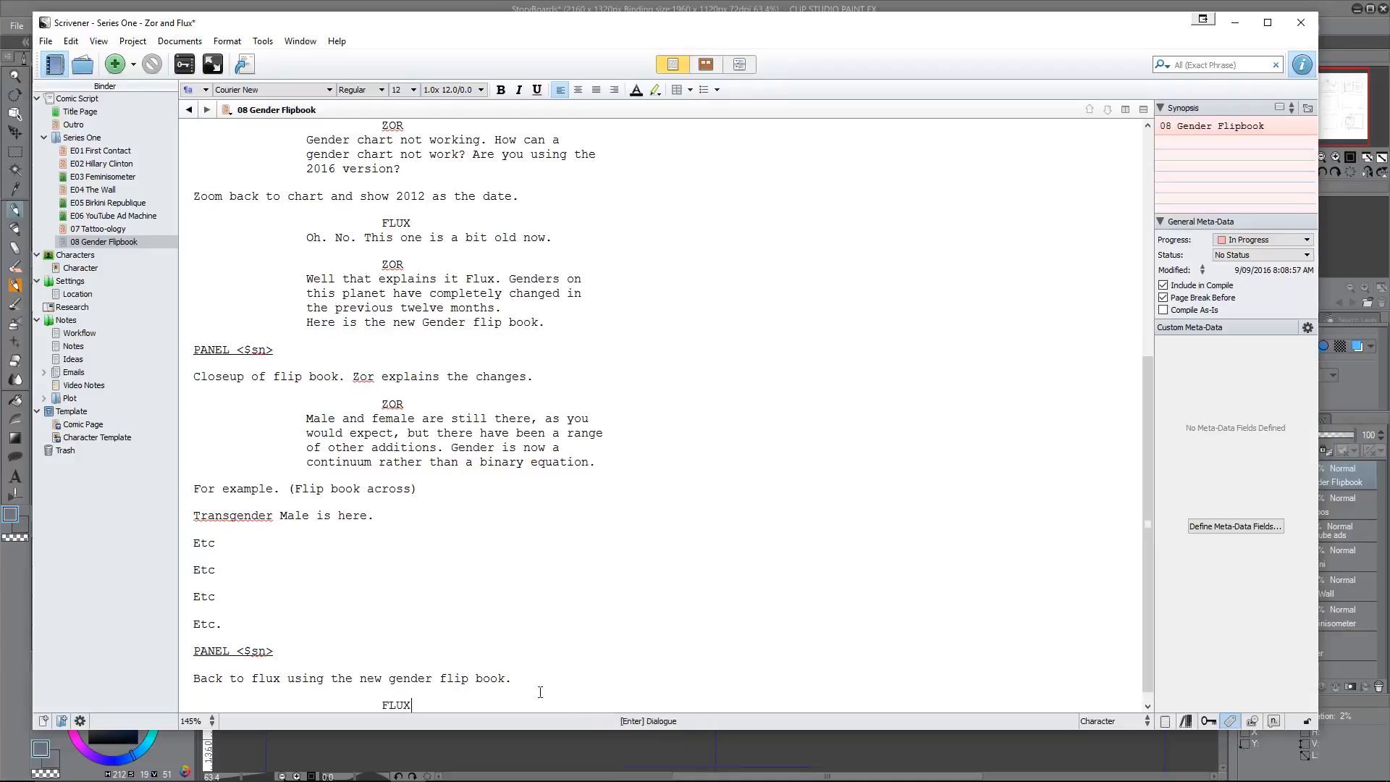
key(Return)
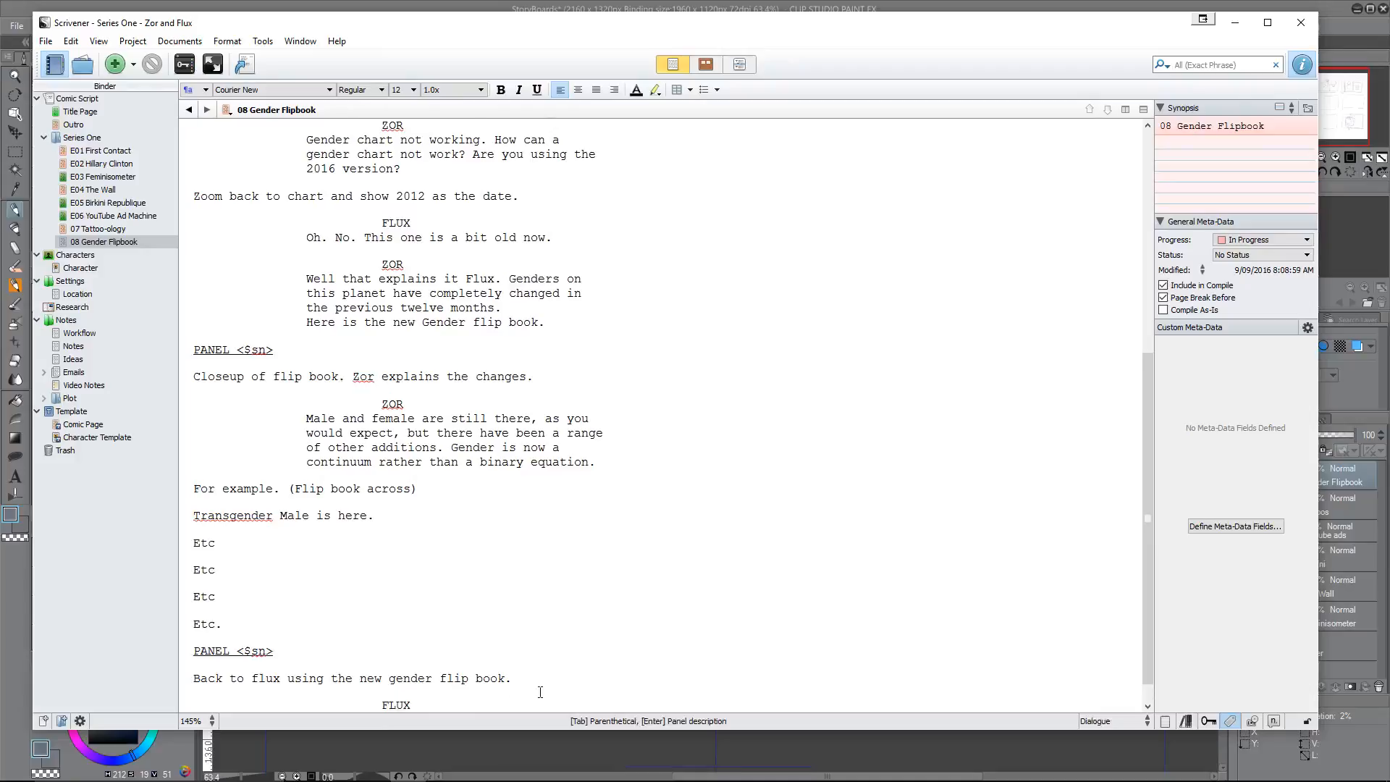
text(Ummmm.)
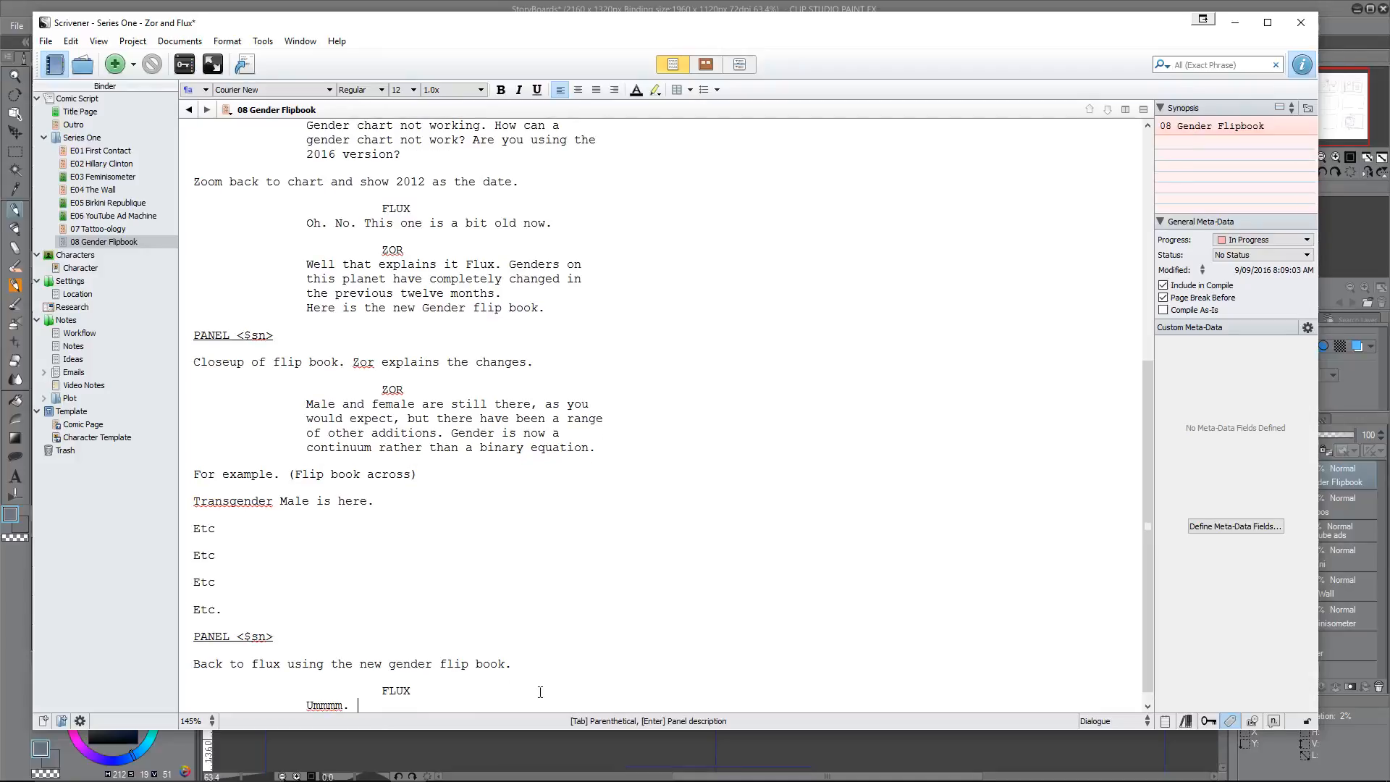
text( Commander. I think this one is out of )
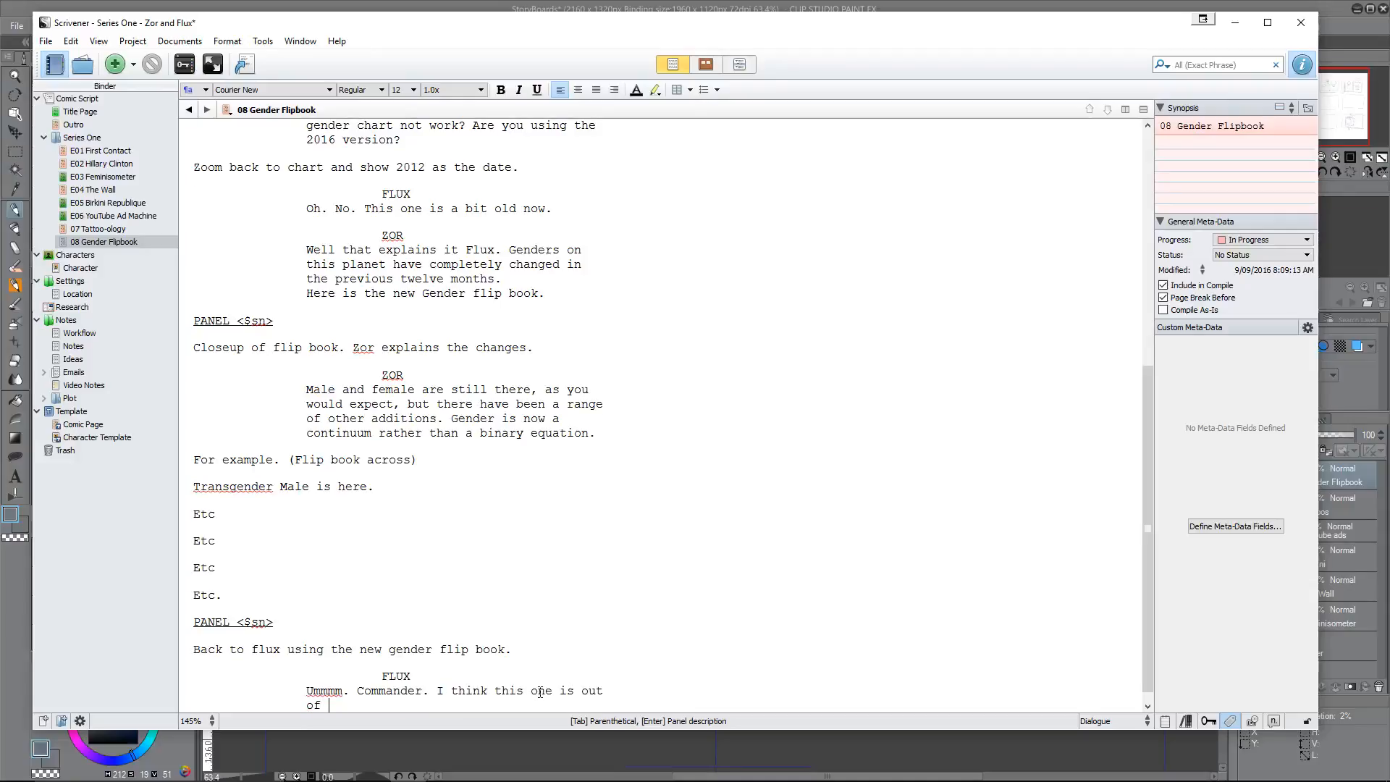
text(date as well. It doesn't have)
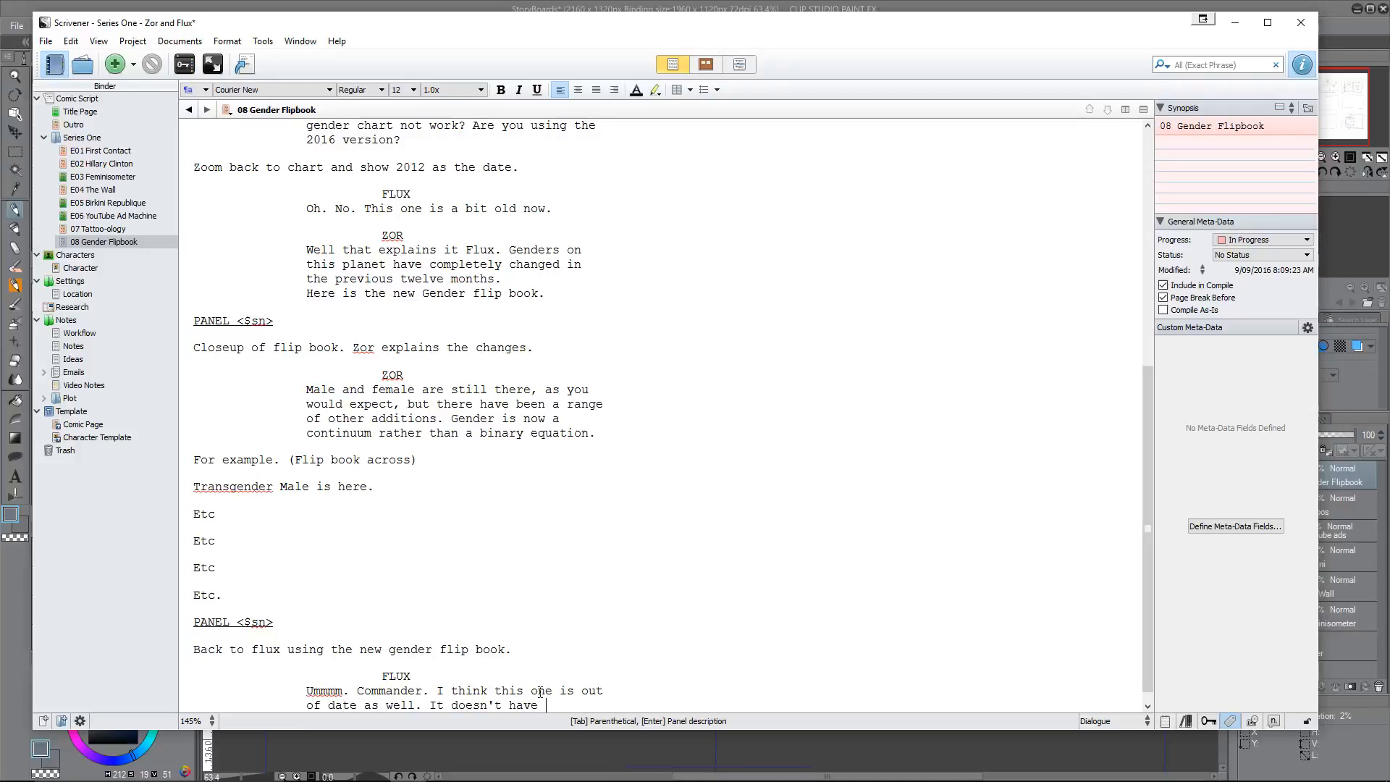
text( a)
Step: Continue Flux's dialogue with the sentence "It doesn't have one for robots."
key(BackSpace)
text(one for robots)
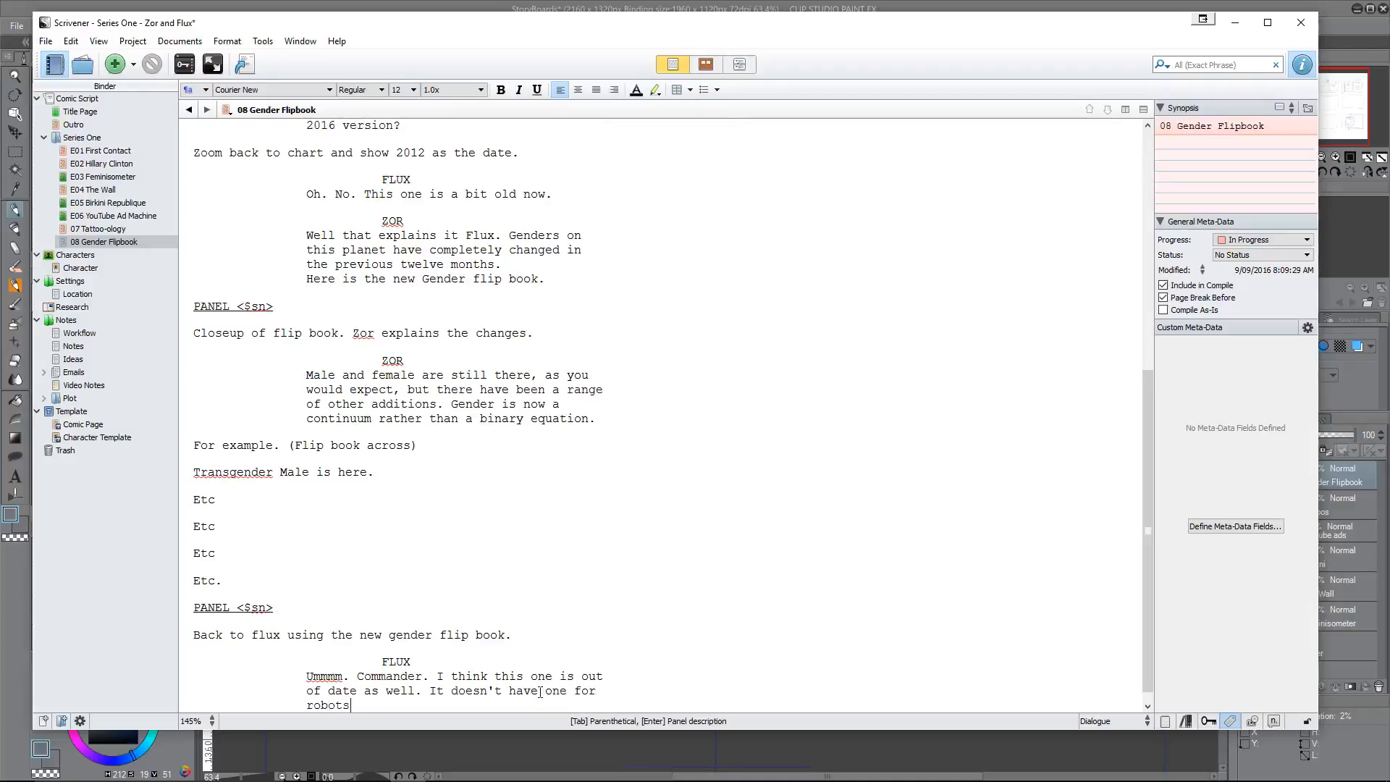
text(.)
Step: Add a ZOR character cue below Flux's robots line, followed by an empty dialogue line
key(Return)
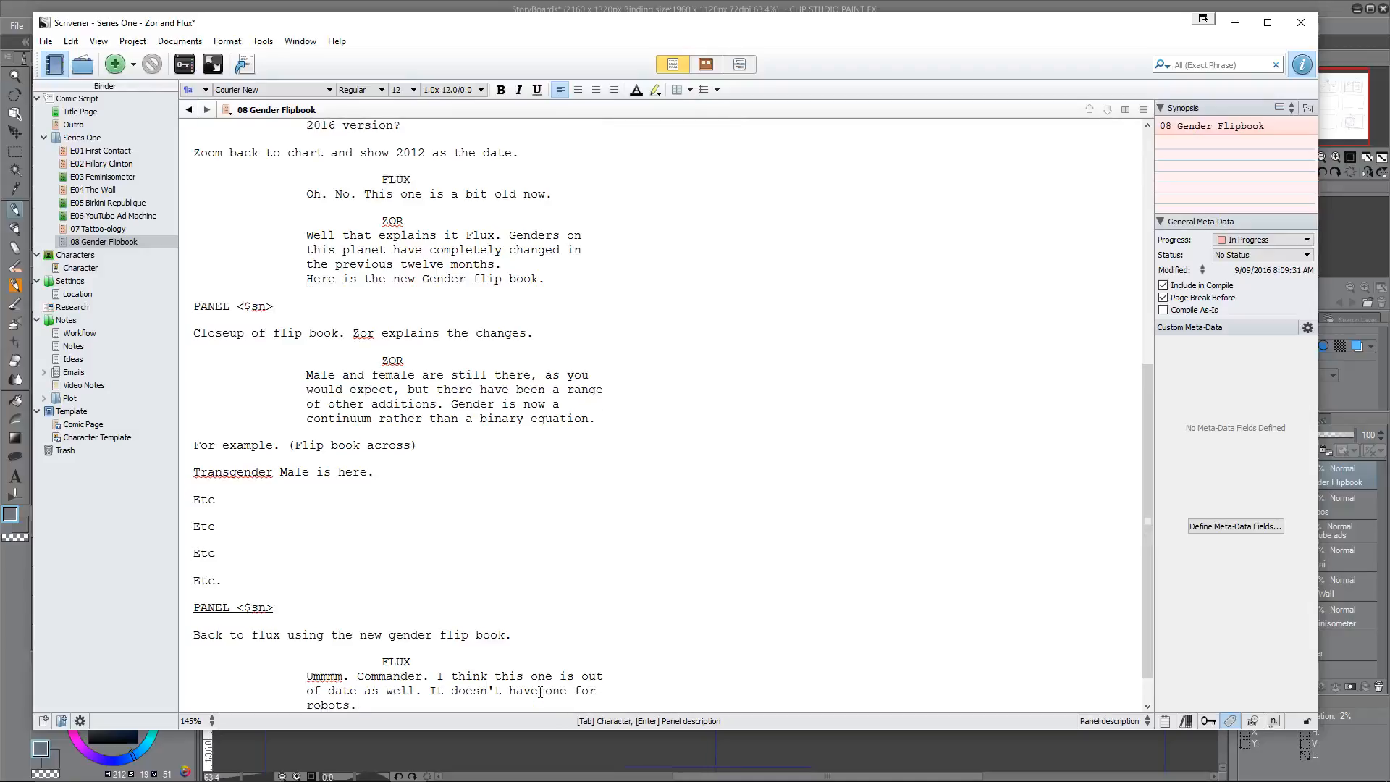
text(Zor)
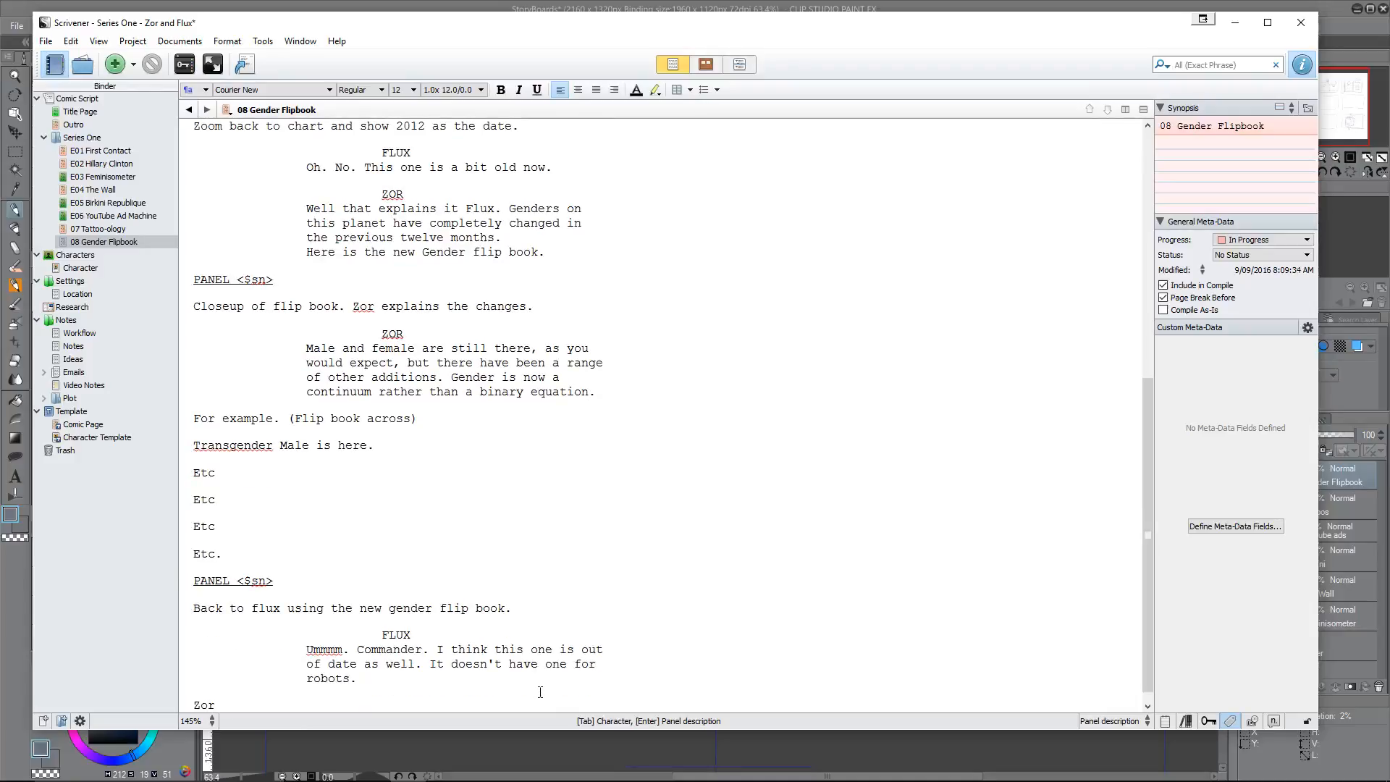
key(BackSpace)
key(BackSpace)
key(BackSpace)
key(Tab)
text(Z)
key(BackSpace)
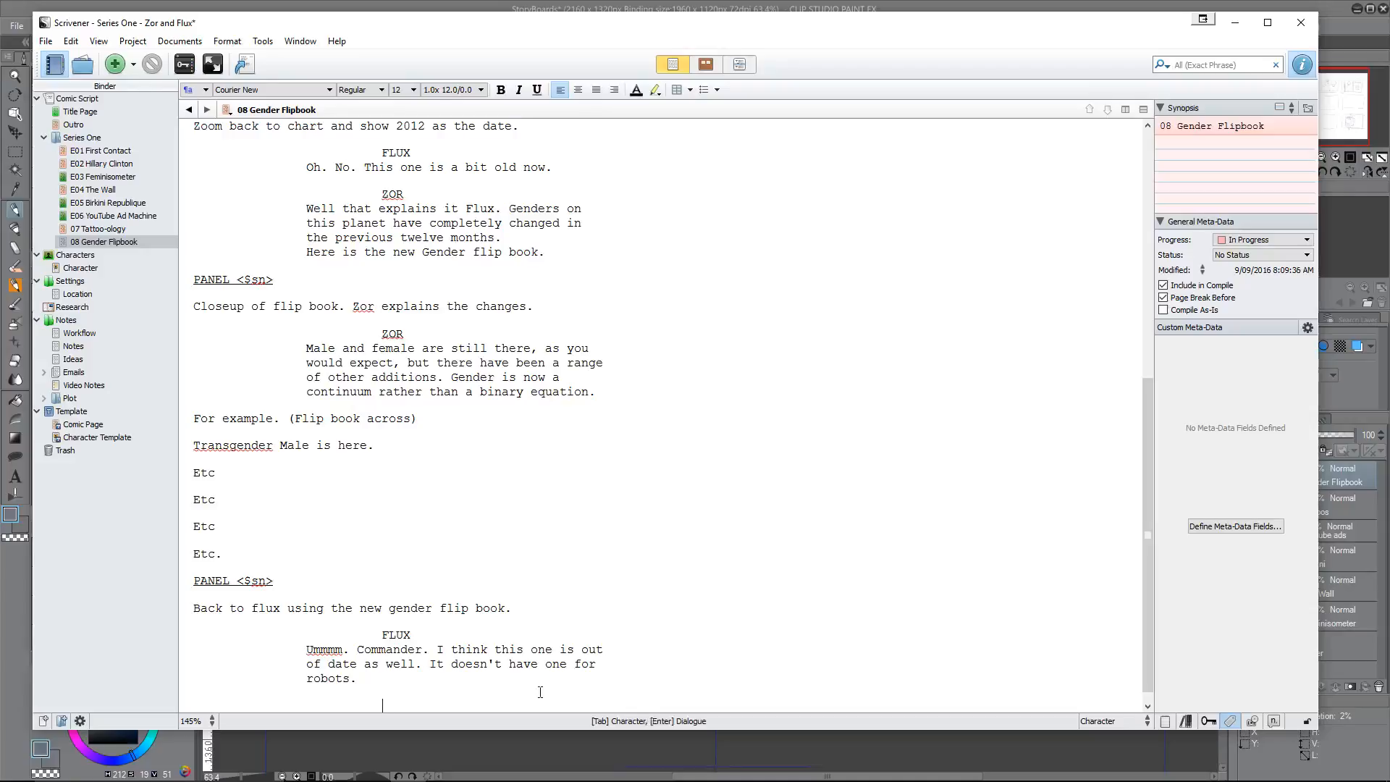
text(ZOR)
key(Return)
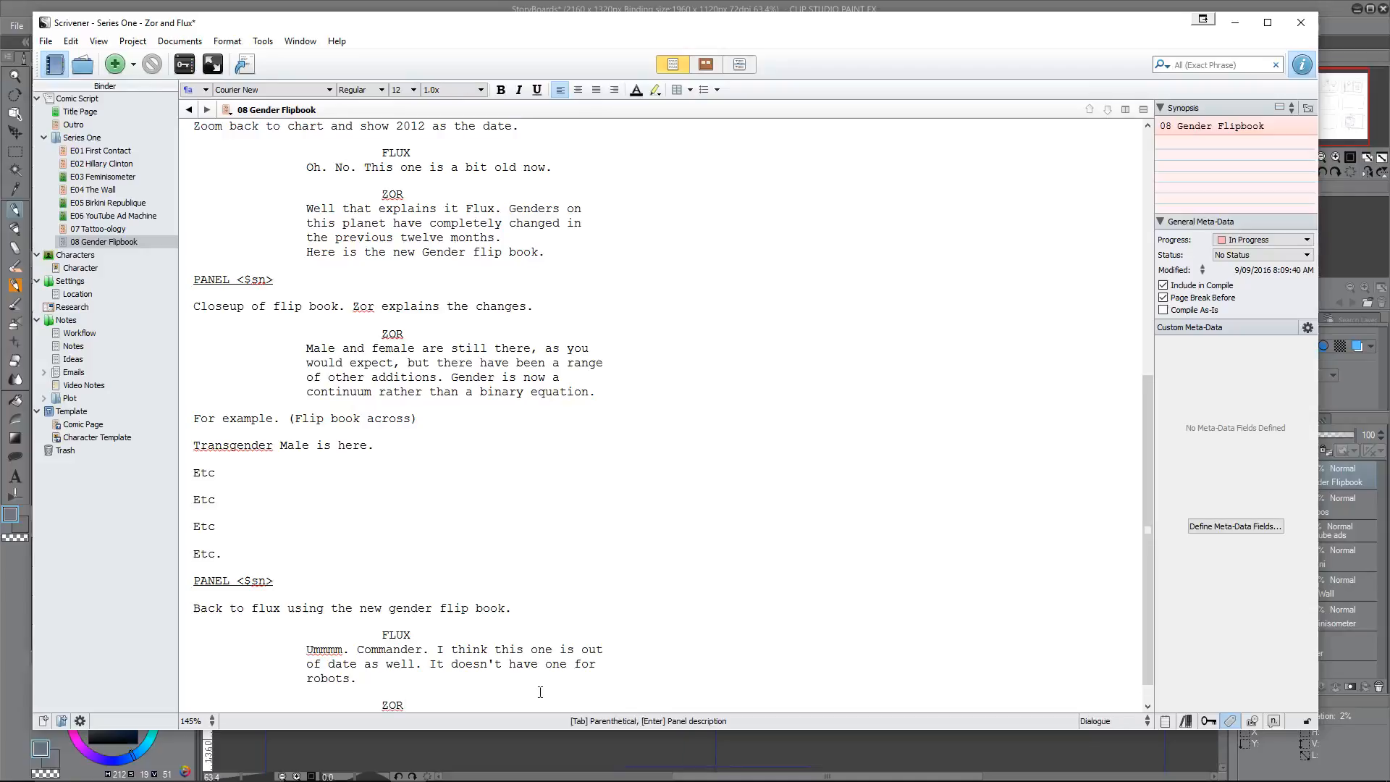
Step: Begin Zor's reply with "Think laterally, Flux."
text(Think)
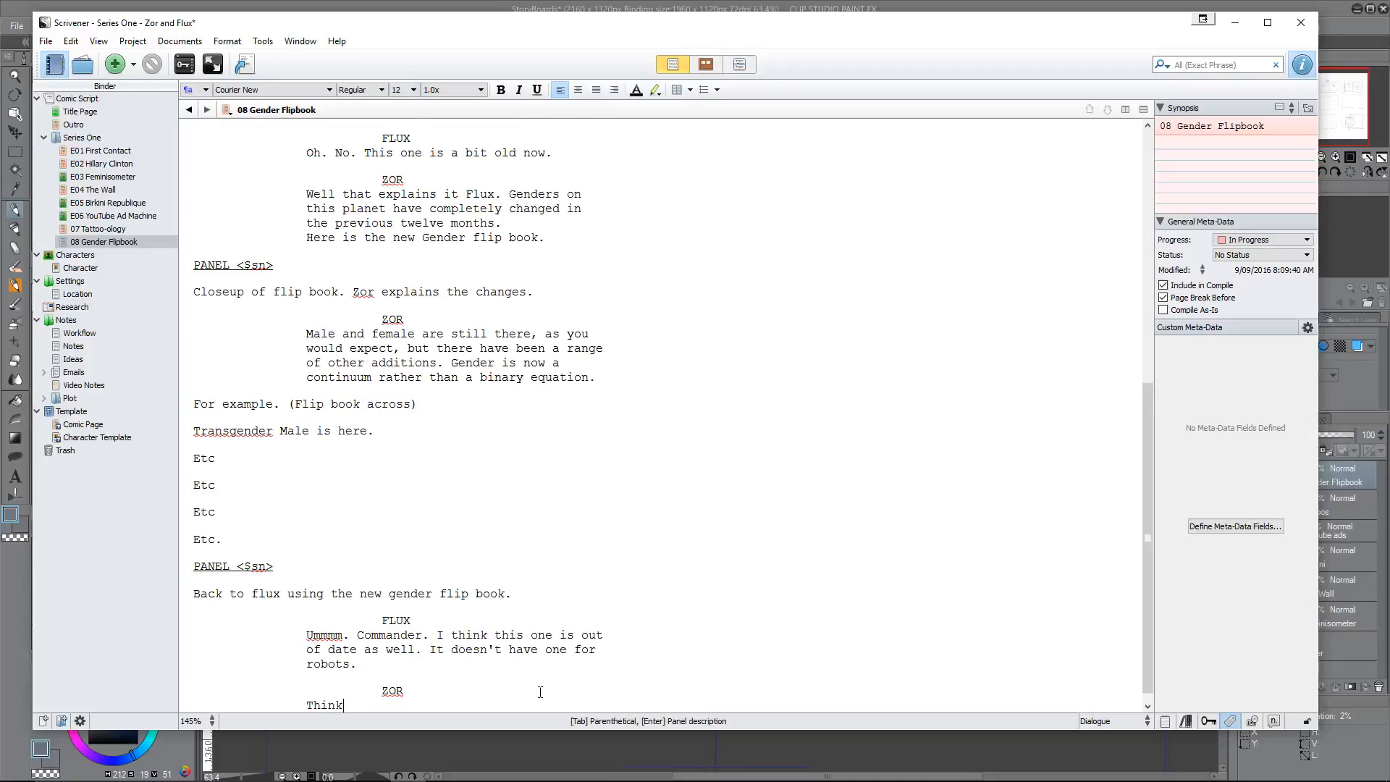
text( latea)
key(BackSpace)
text(rally)
text(, Flux)
Step: Complete Zor's reply with "You fall under the classification of ????Android????"
text(You are un)
text(der the)
key(BackSpace)
key(BackSpace)
key(BackSpace)
key(BackSpace)
key(BackSpace)
key(BackSpace)
key(BackSpace)
key(BackSpace)
key(BackSpace)
key(BackSpace)
key(BackSpace)
key(BackSpace)
key(BackSpace)
key(BackSpace)
text(fall under the cla)
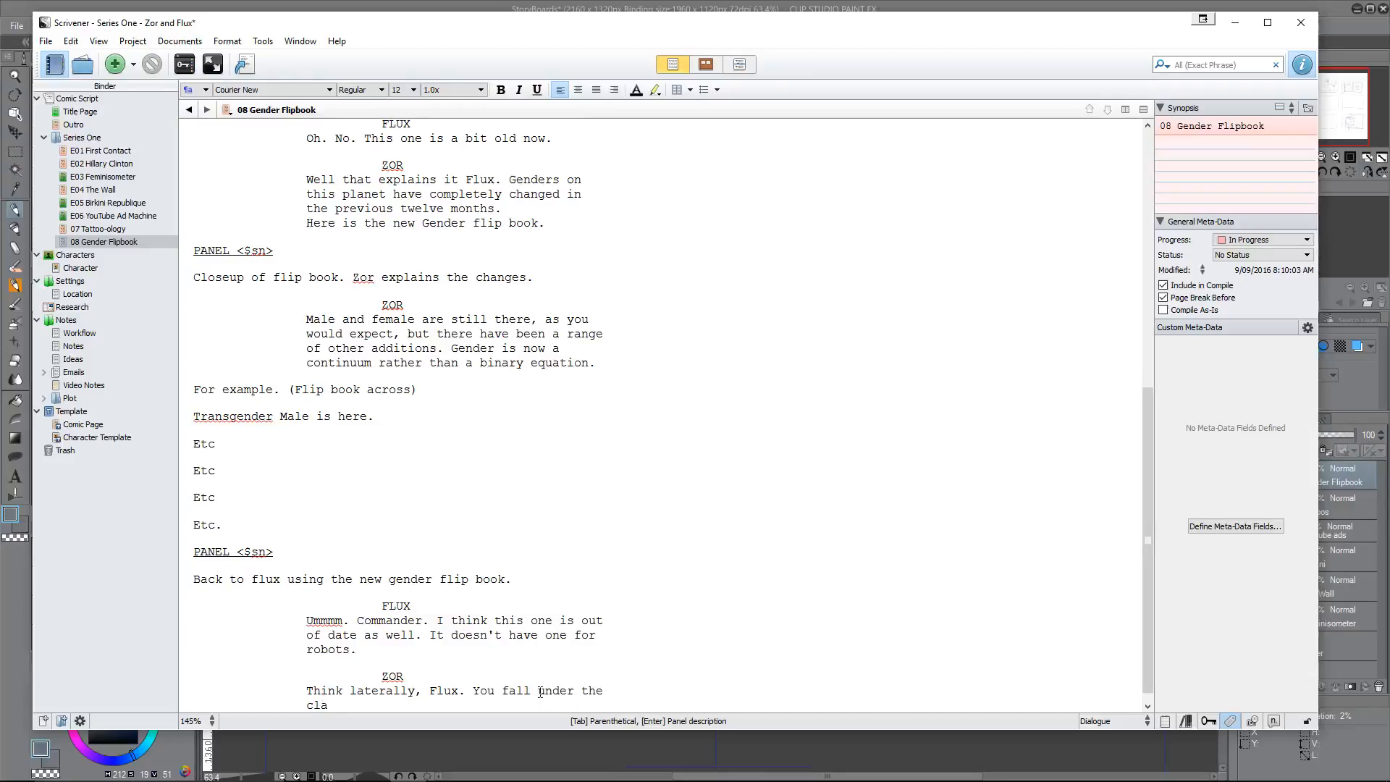
text(ssification of ????Andro)
key(BackSpace)
text(oi)
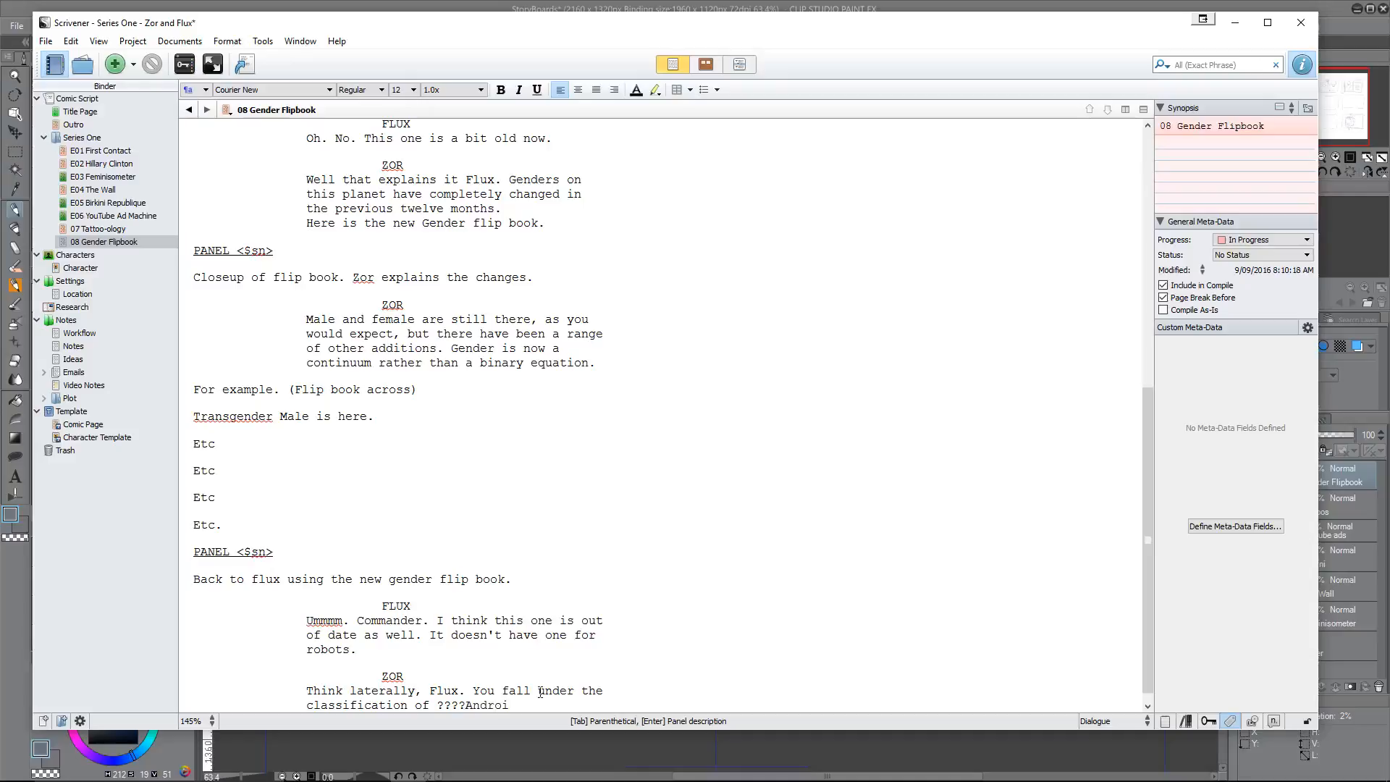
text(d????)
Step: Add a FLUX dialogue block answering Zor with "Ohhh."
key(Return)
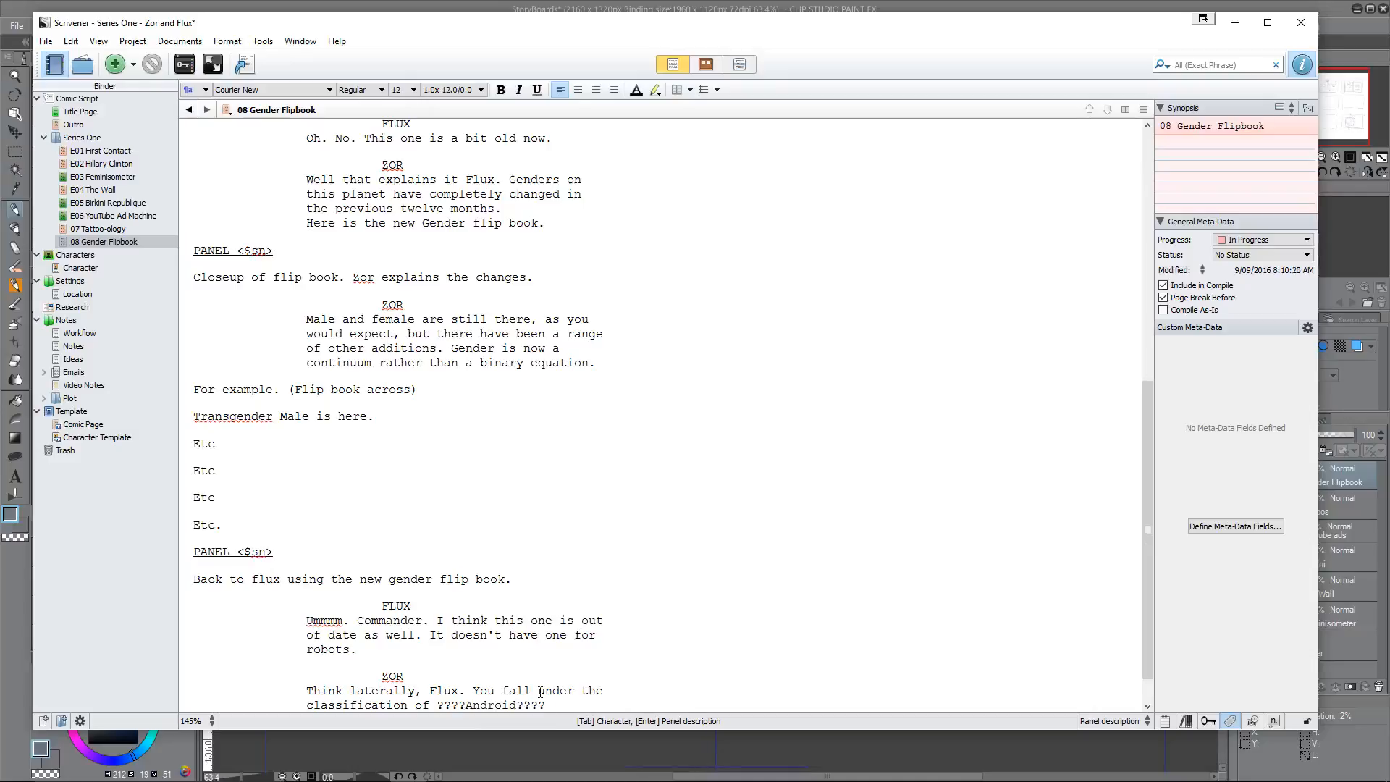
key(Tab)
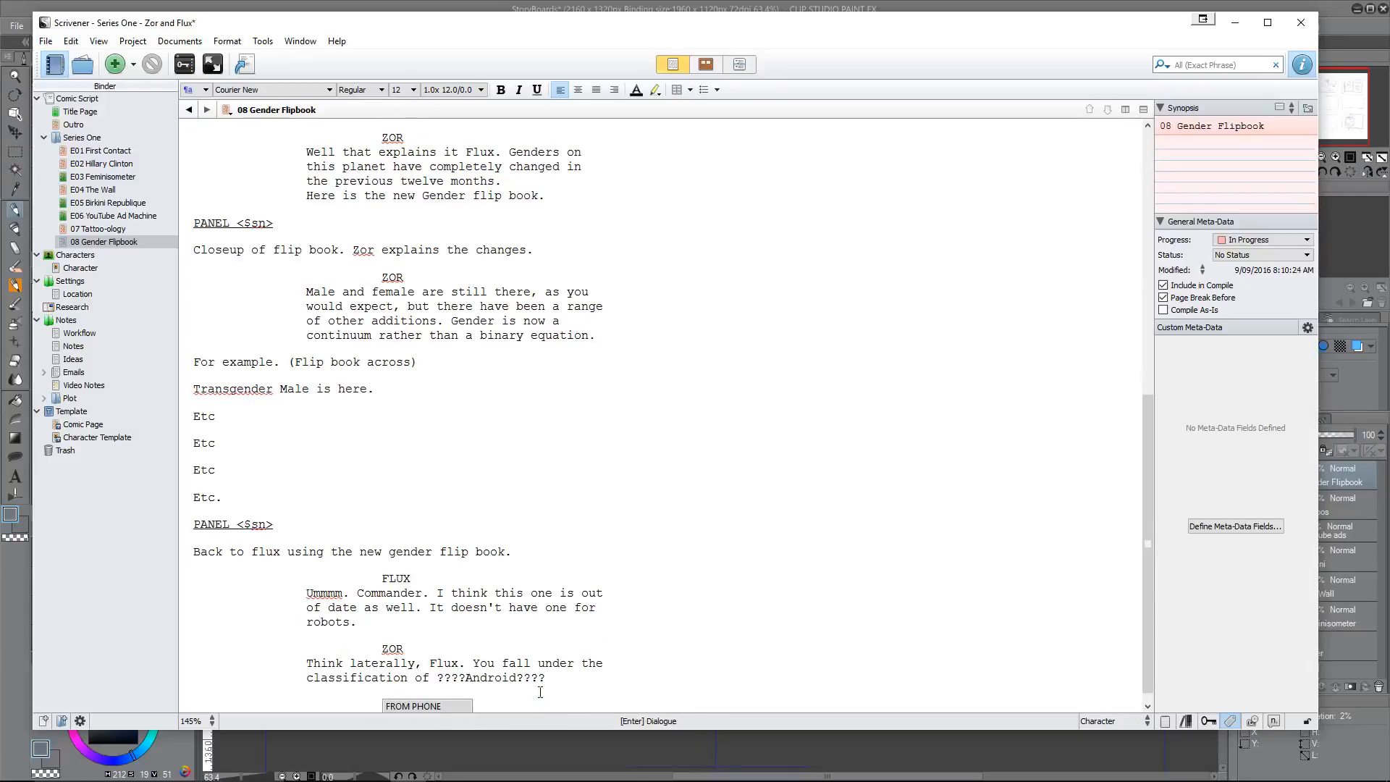
text(FLUX)
key(Return)
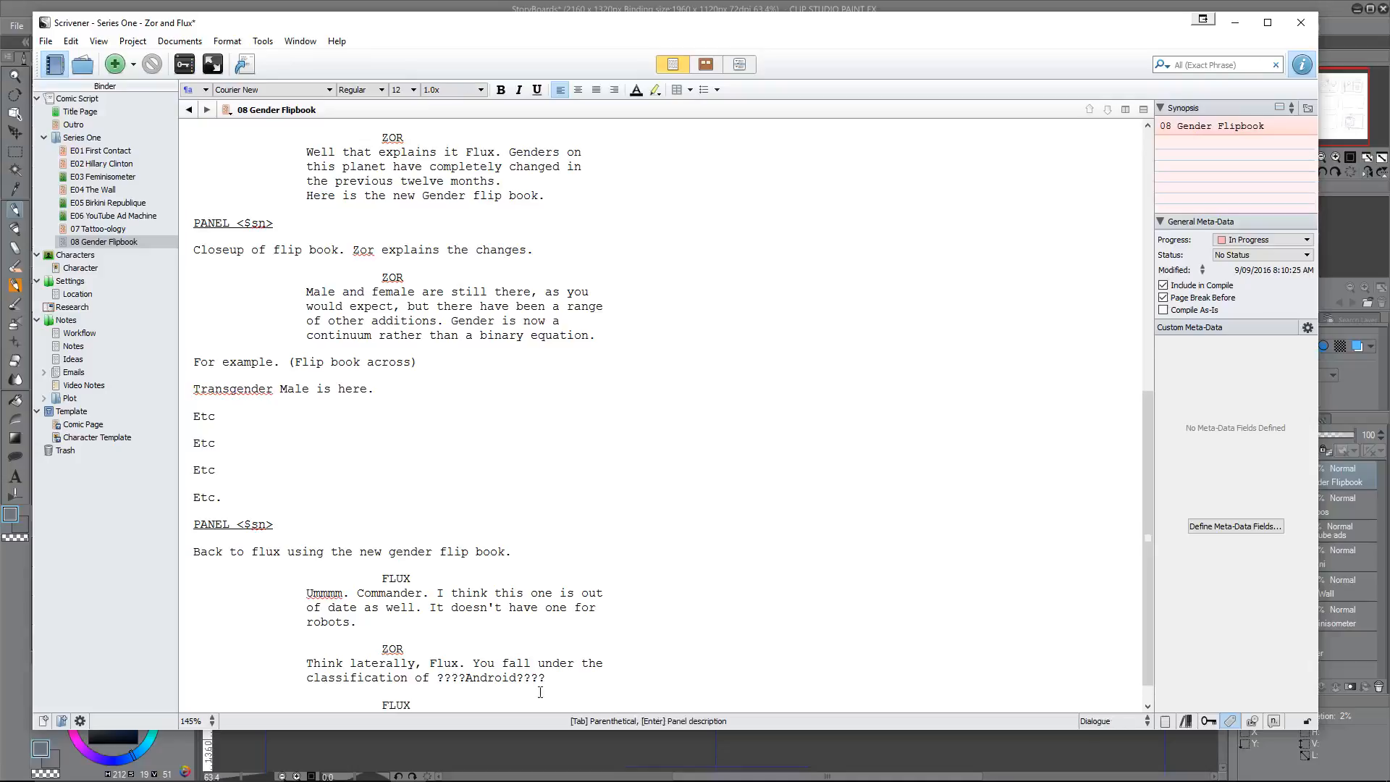
text(Ohhh)
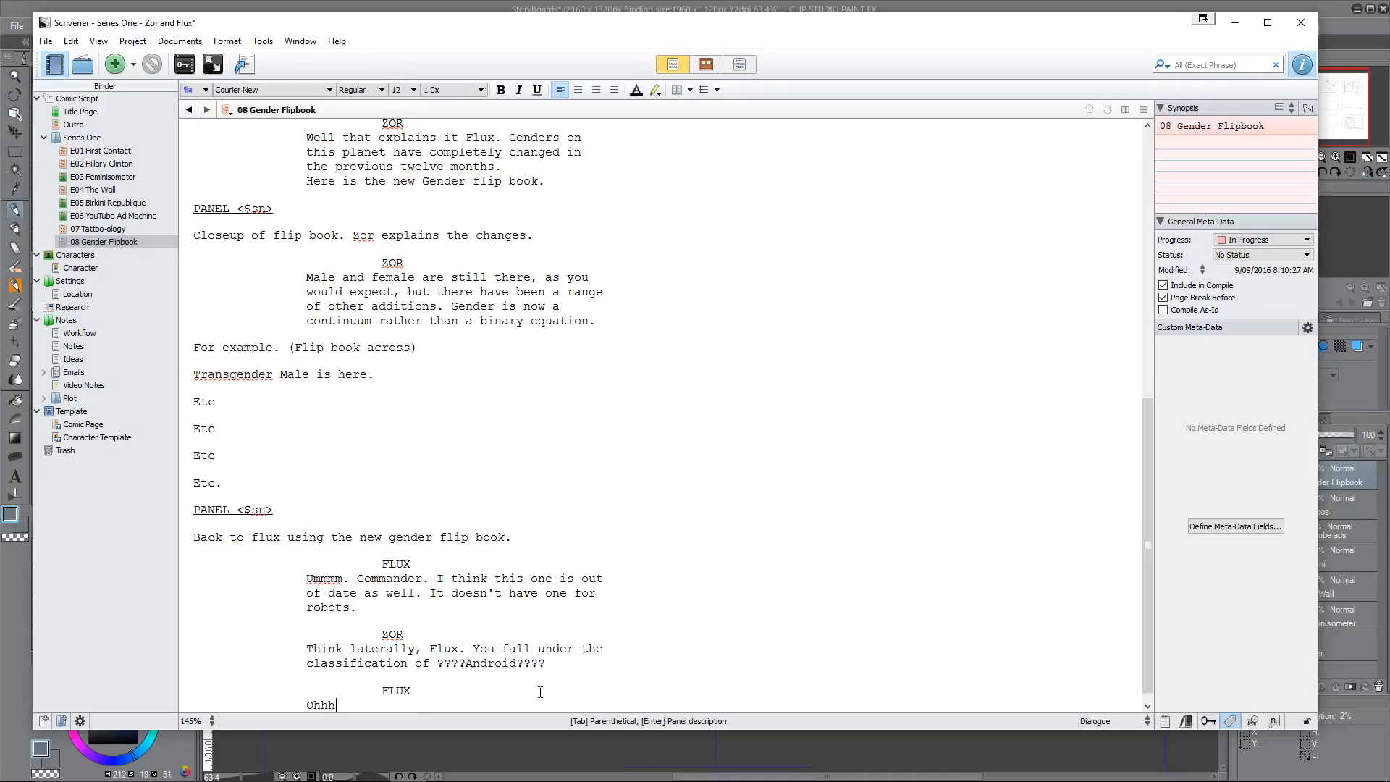
text(.)
Step: Reread the episode script from the opening gender chart scene through Flux's last line
scroll(239, 590, up, 11)
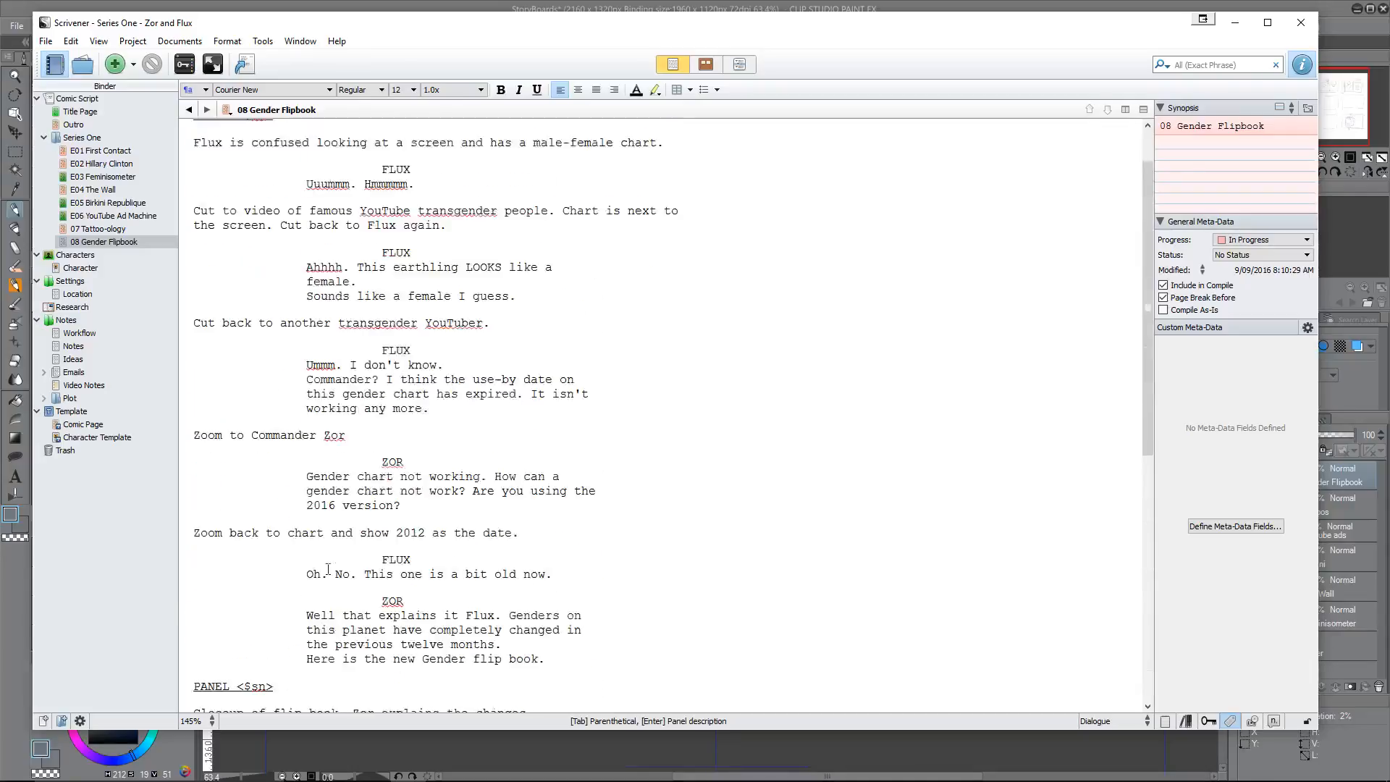
scroll(328, 569, up, 2)
scroll(423, 522, down, 13)
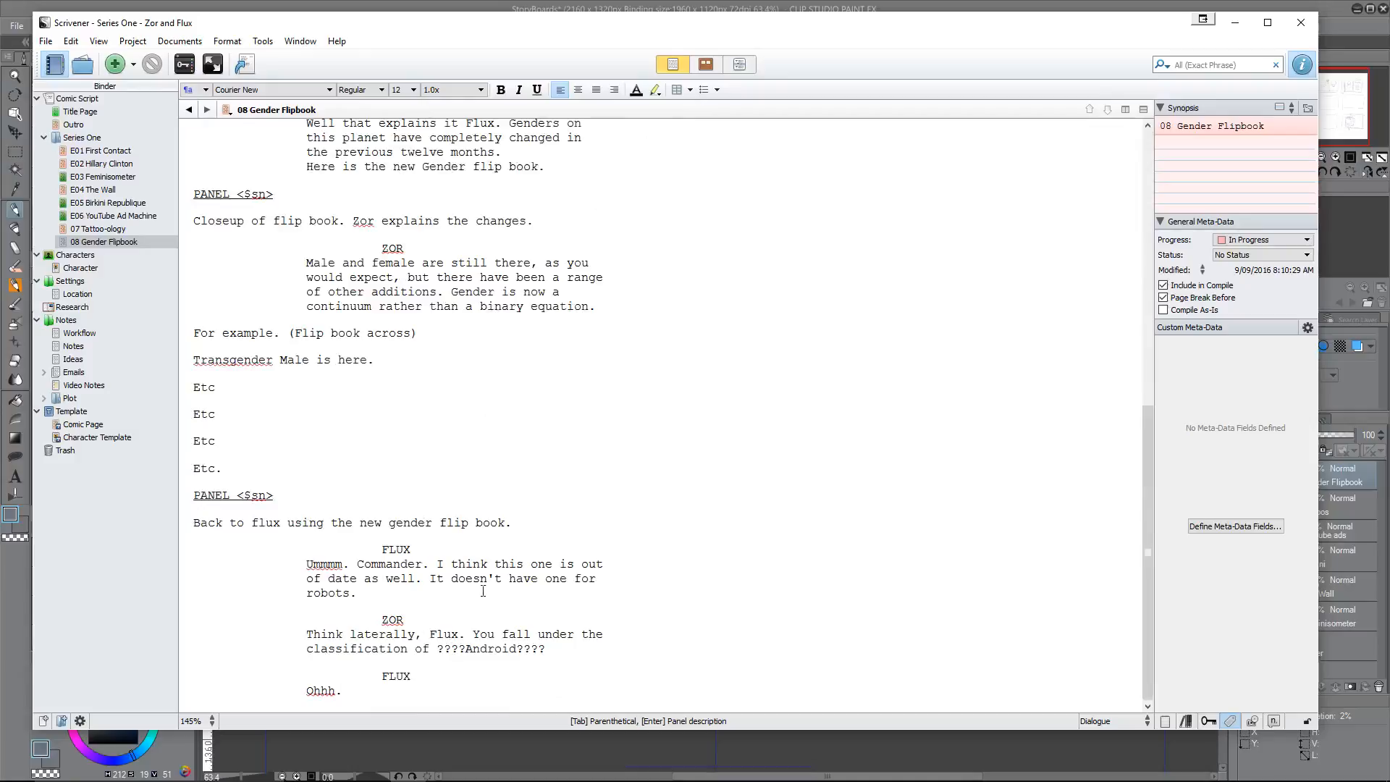
scroll(509, 590, up, 13)
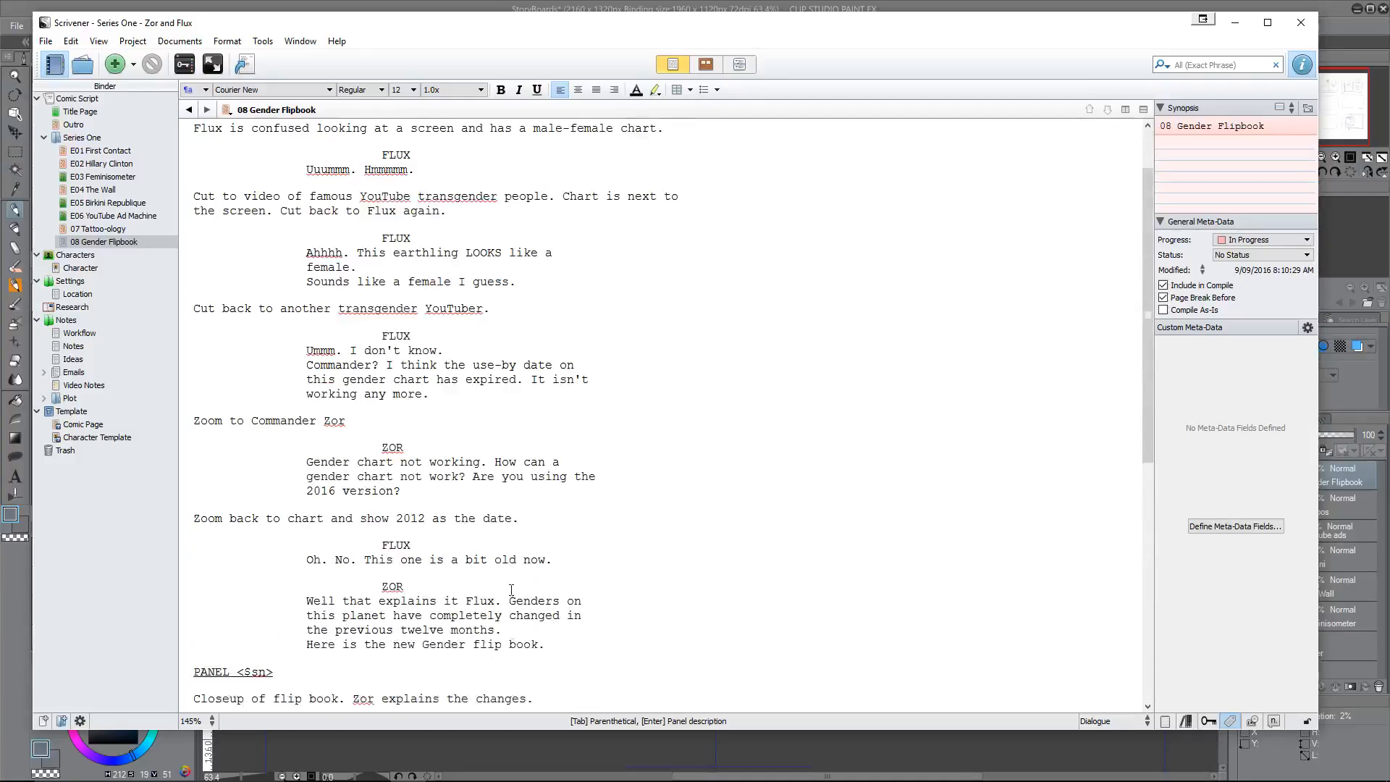
scroll(452, 531, down, 13)
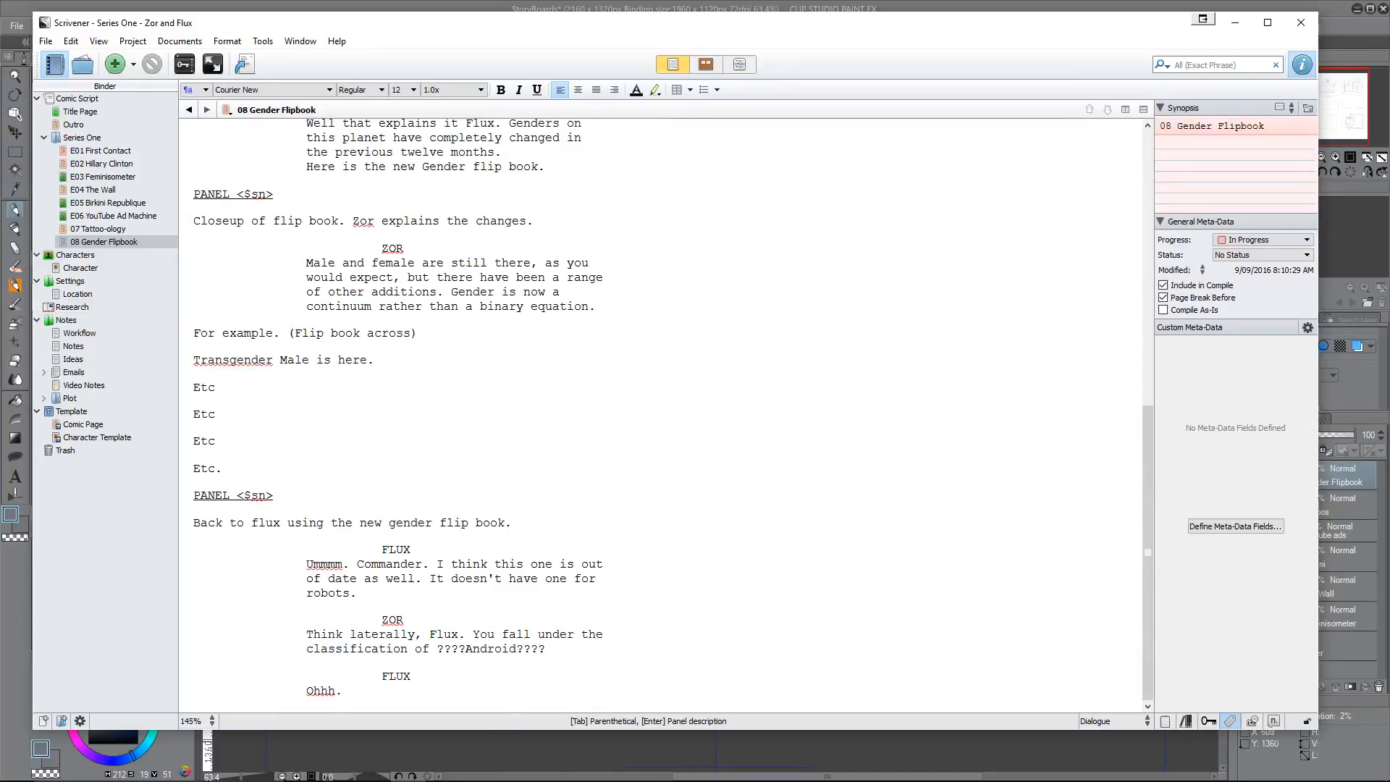
Step: Switch to Clip Studio Paint and save the StoryBoards document
key(alt+Tab)
key(ctrl+s)
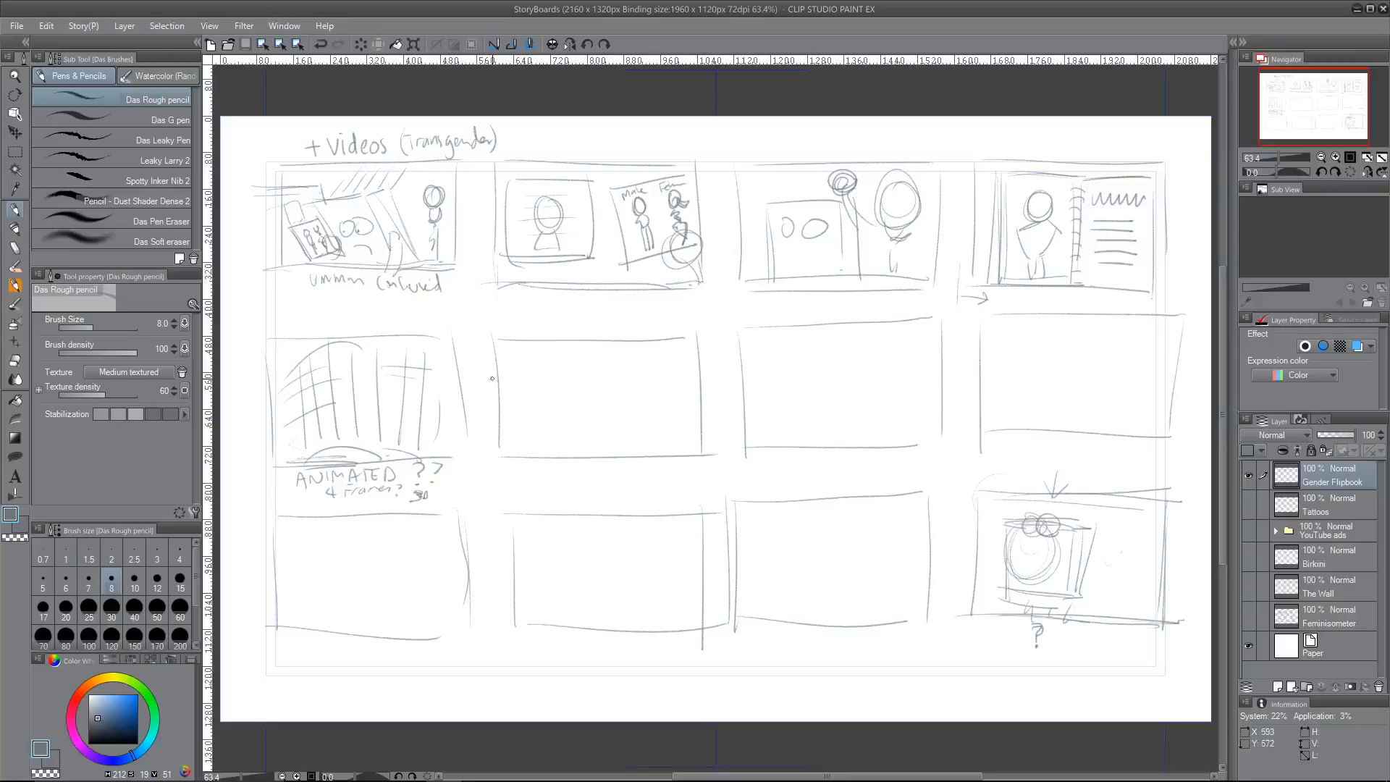
Step: Switch to Firefox and read through the Slate article's list of all 56 custom gender options on Facebook
key(alt+Tab)
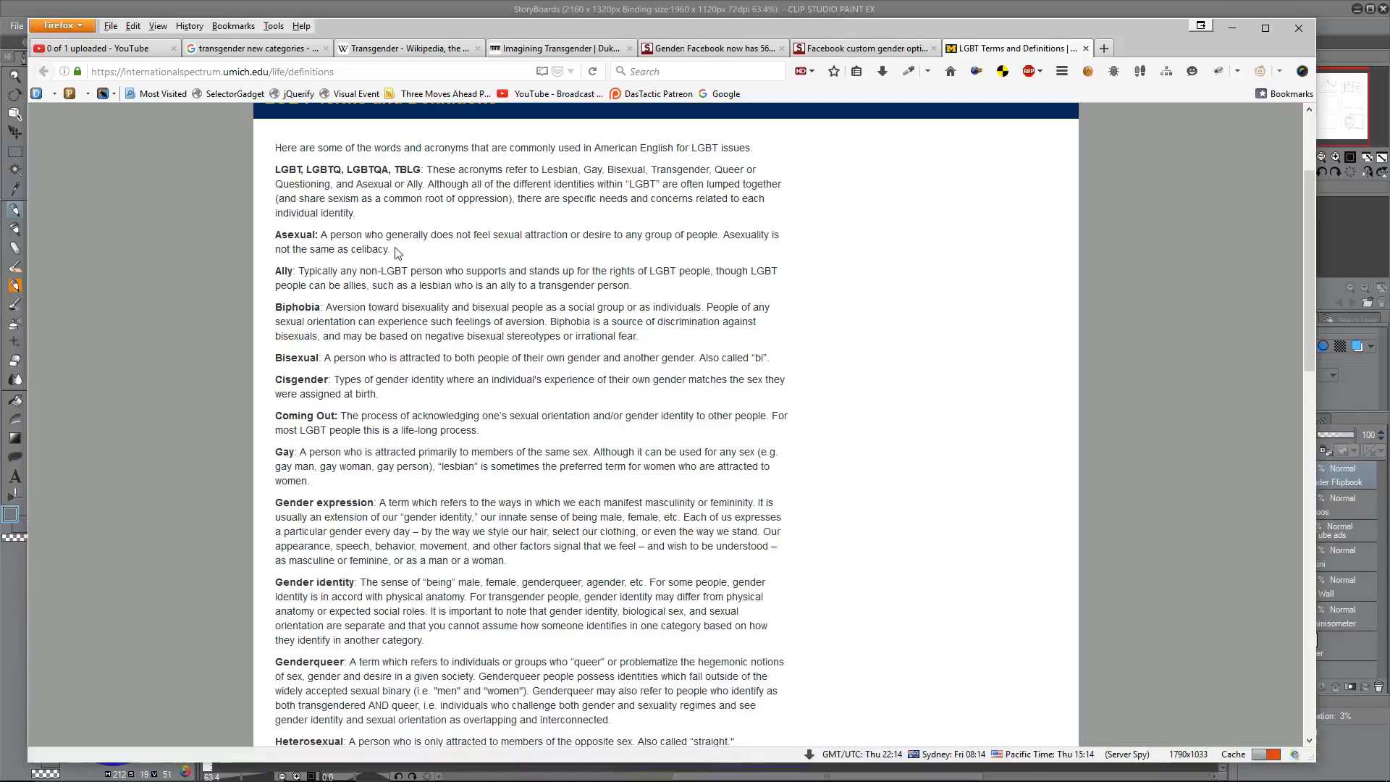
click(829, 51)
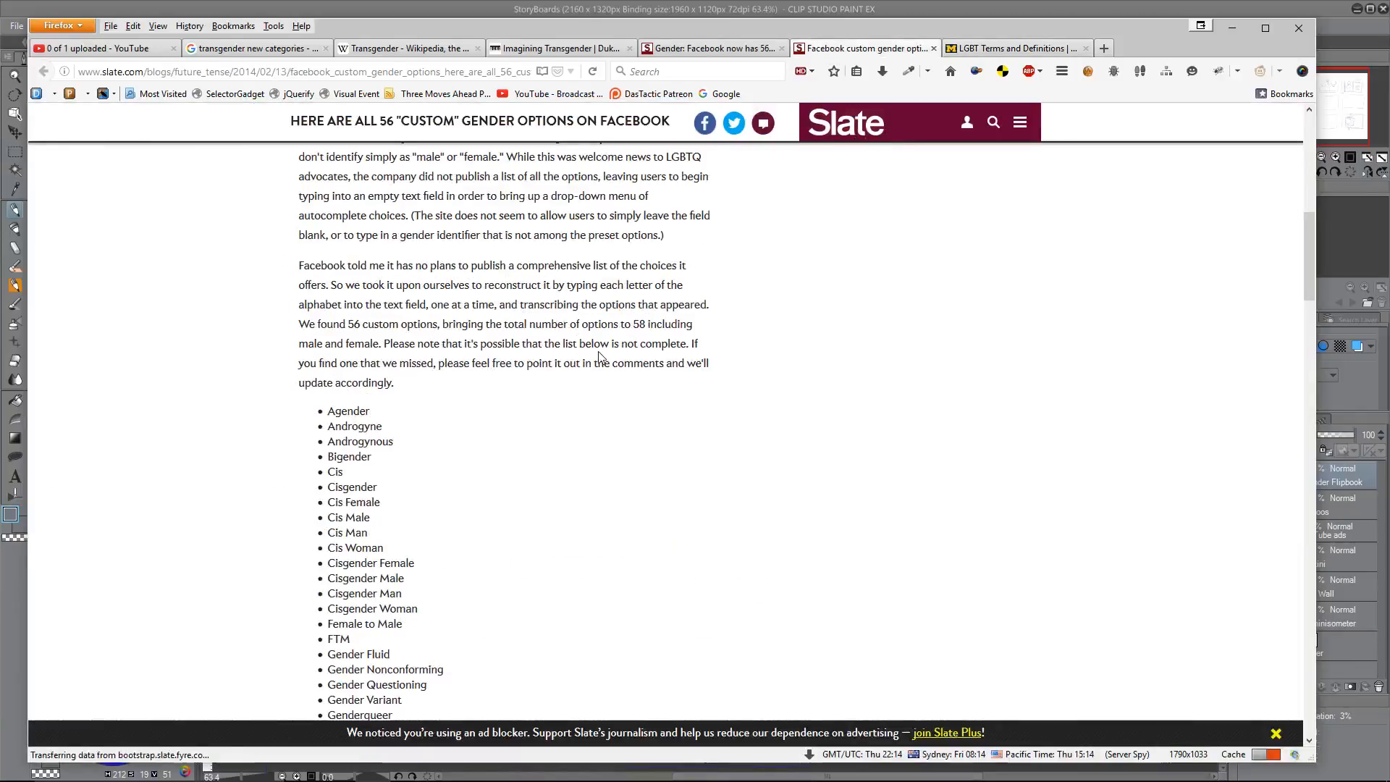
scroll(597, 360, down, 4)
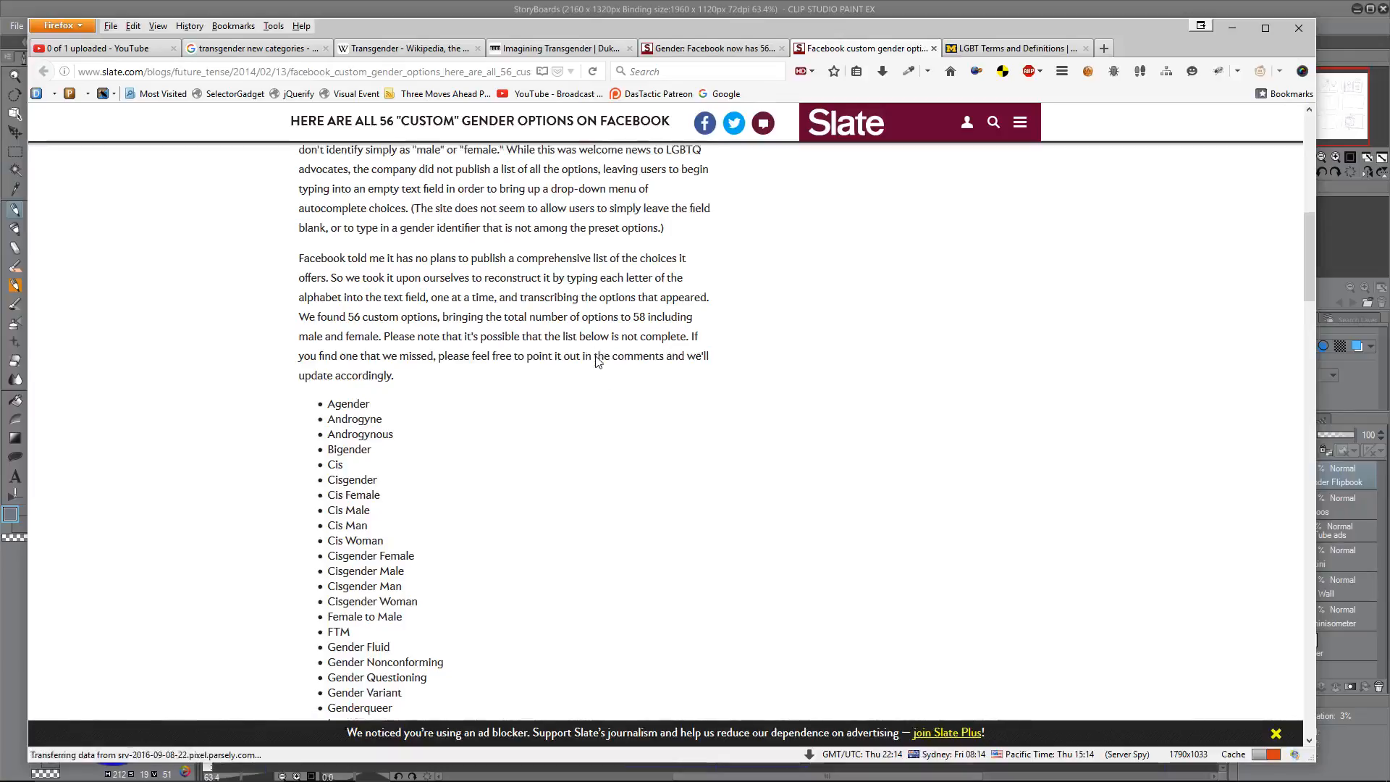
scroll(492, 387, down, 3)
scroll(501, 384, down, 3)
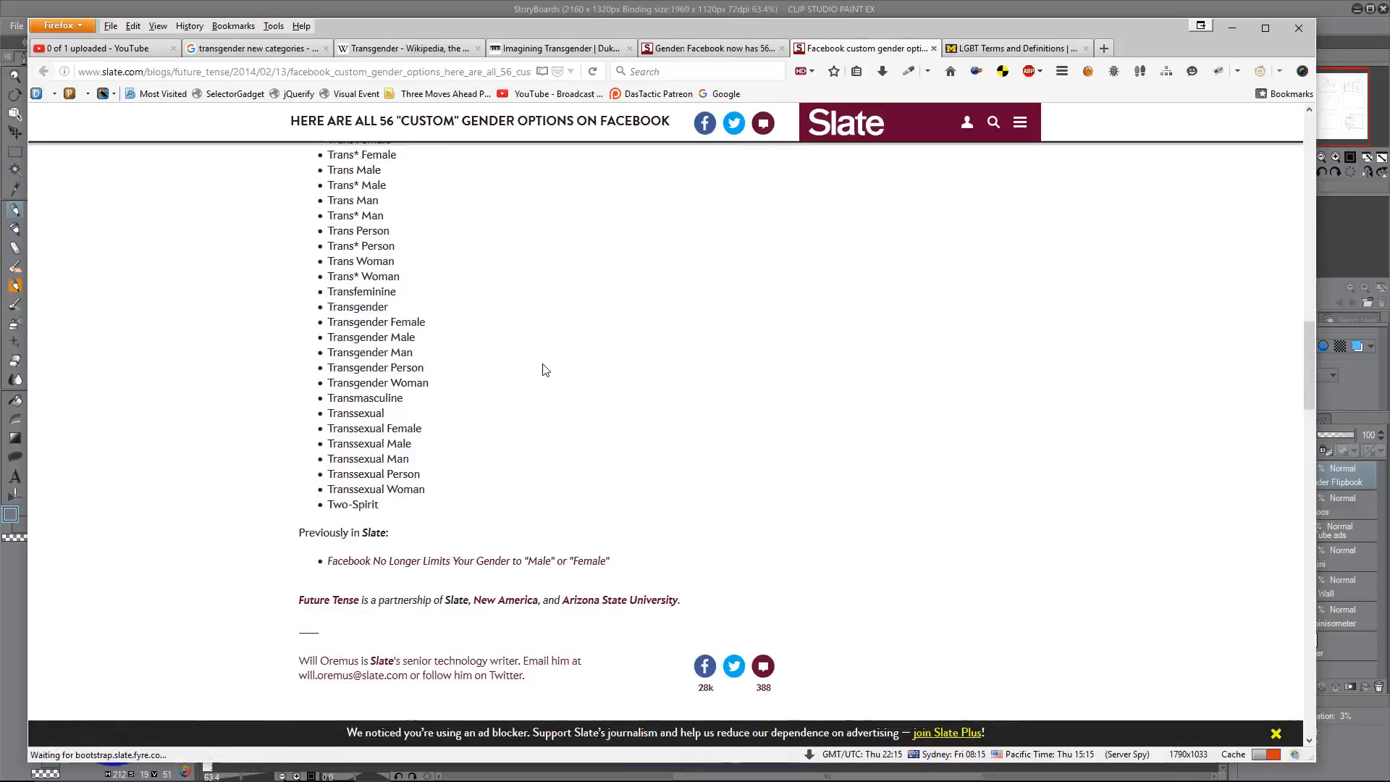
scroll(545, 370, up, 5)
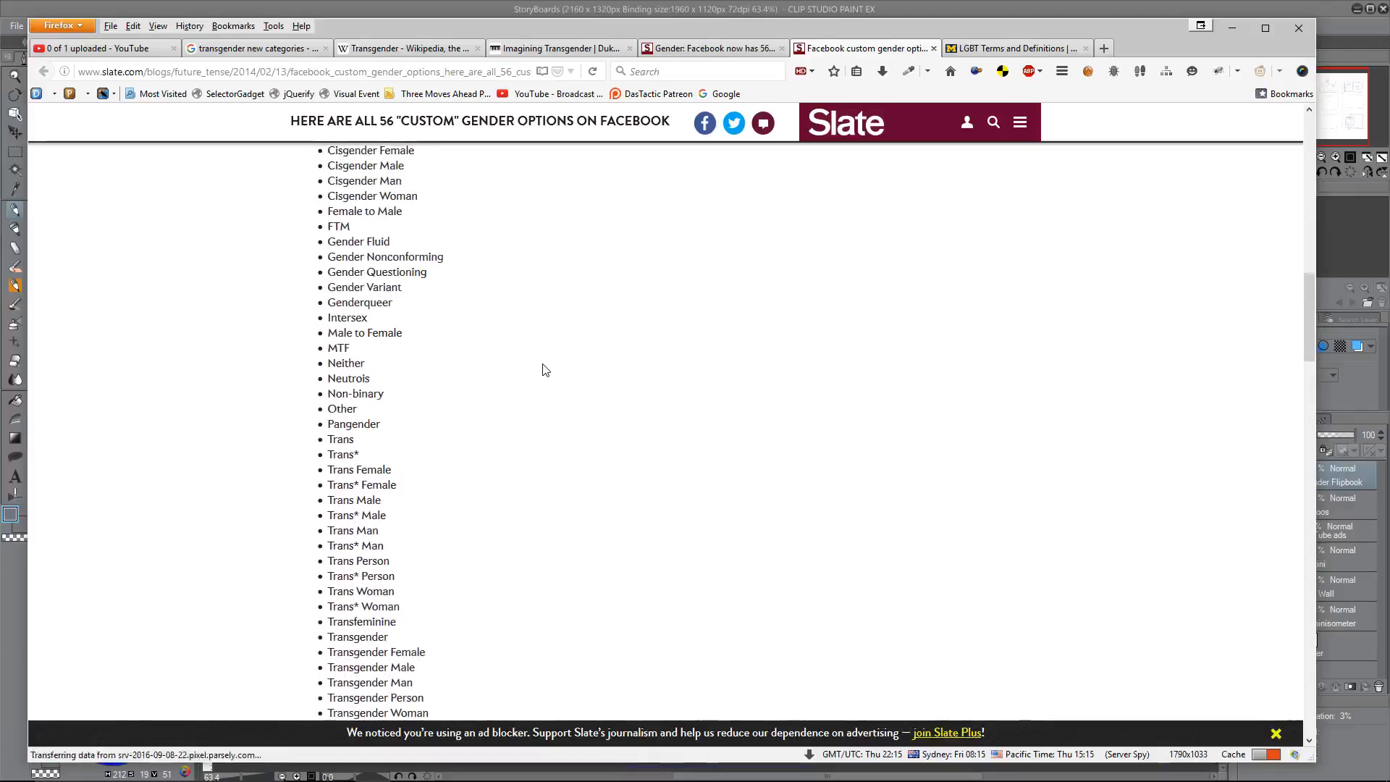
scroll(545, 370, up, 3)
scroll(545, 370, up, 1)
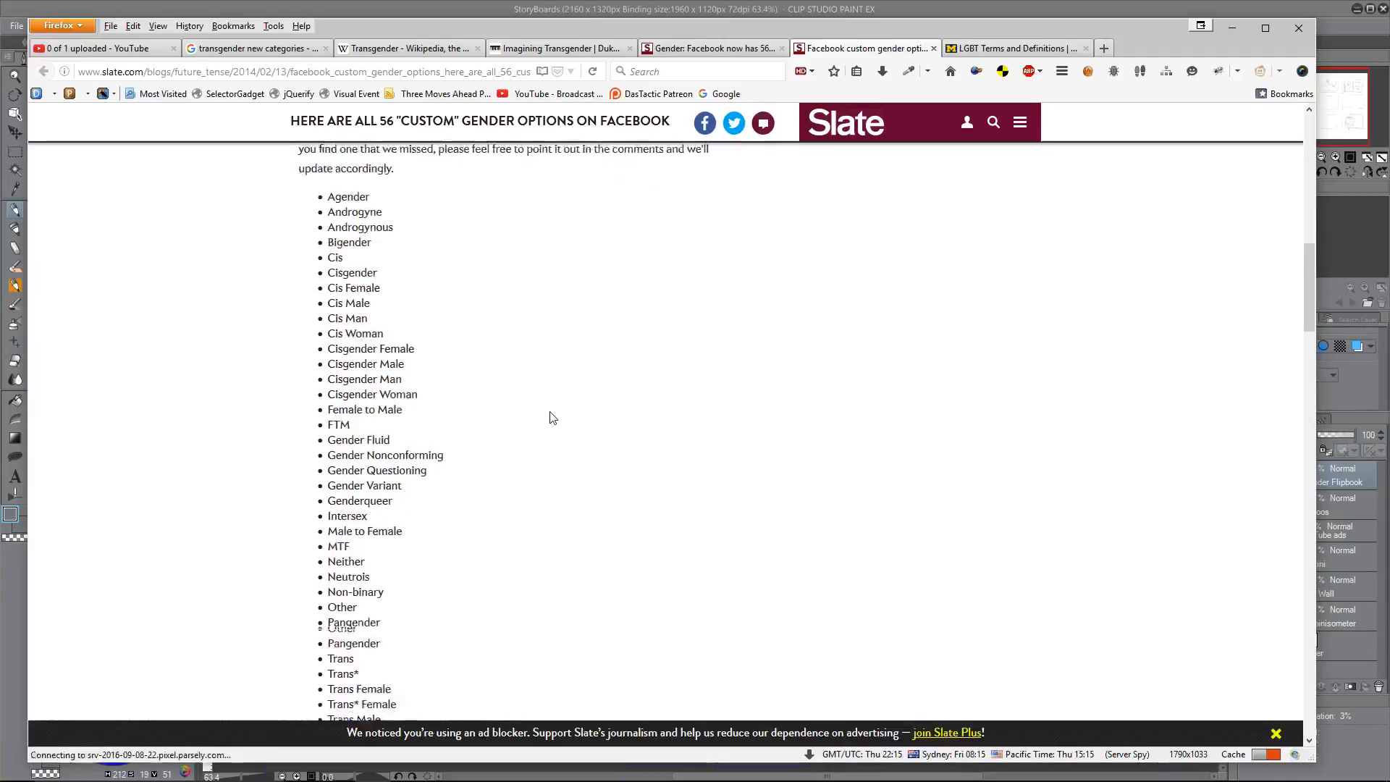
scroll(550, 418, down, 2)
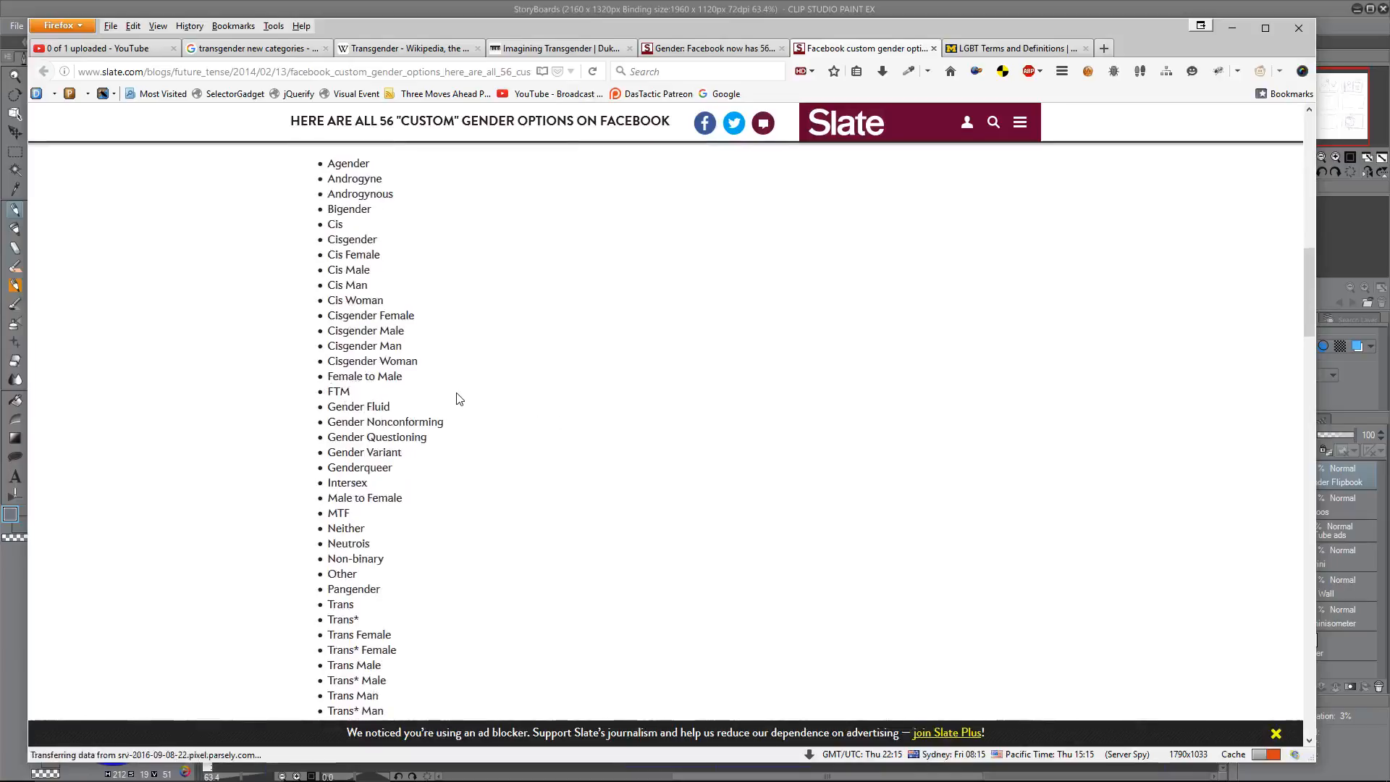
scroll(491, 412, down, 6)
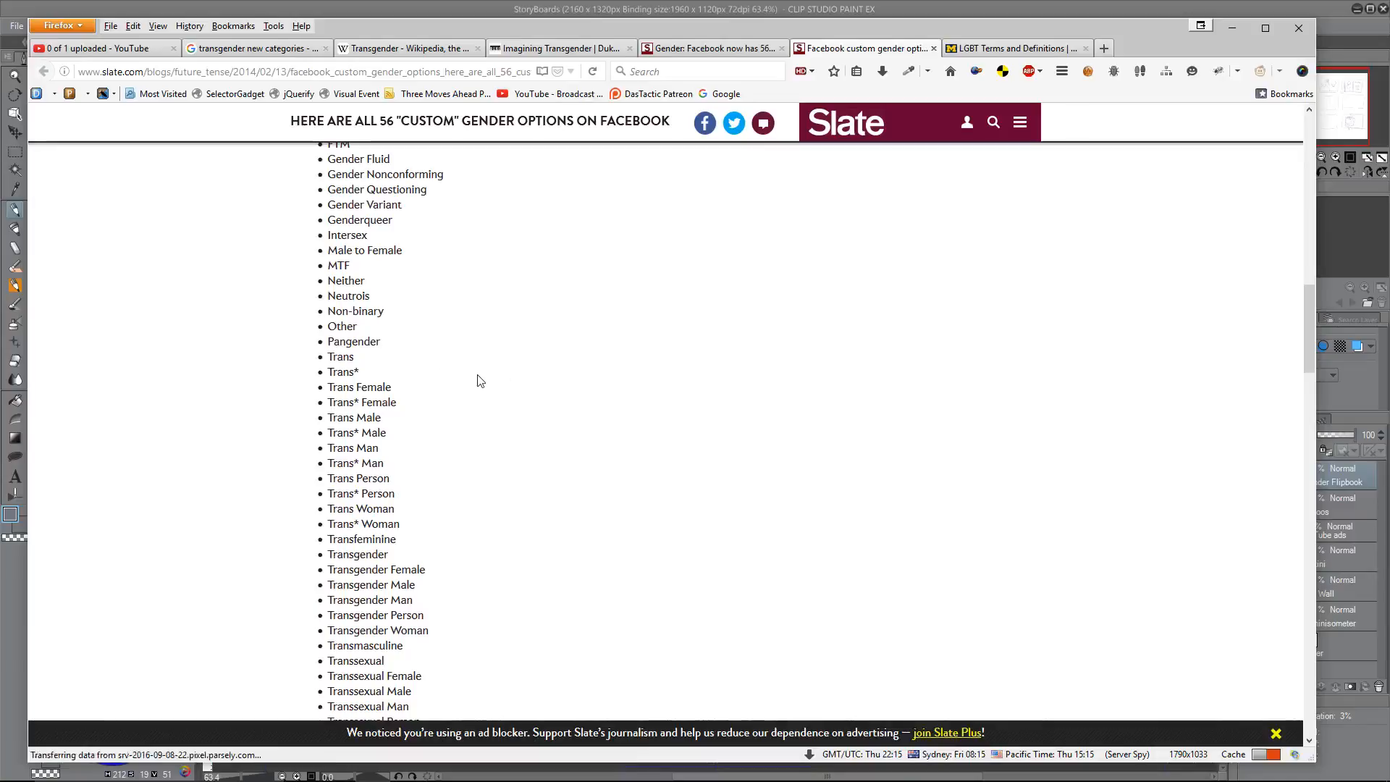
scroll(498, 383, down, 5)
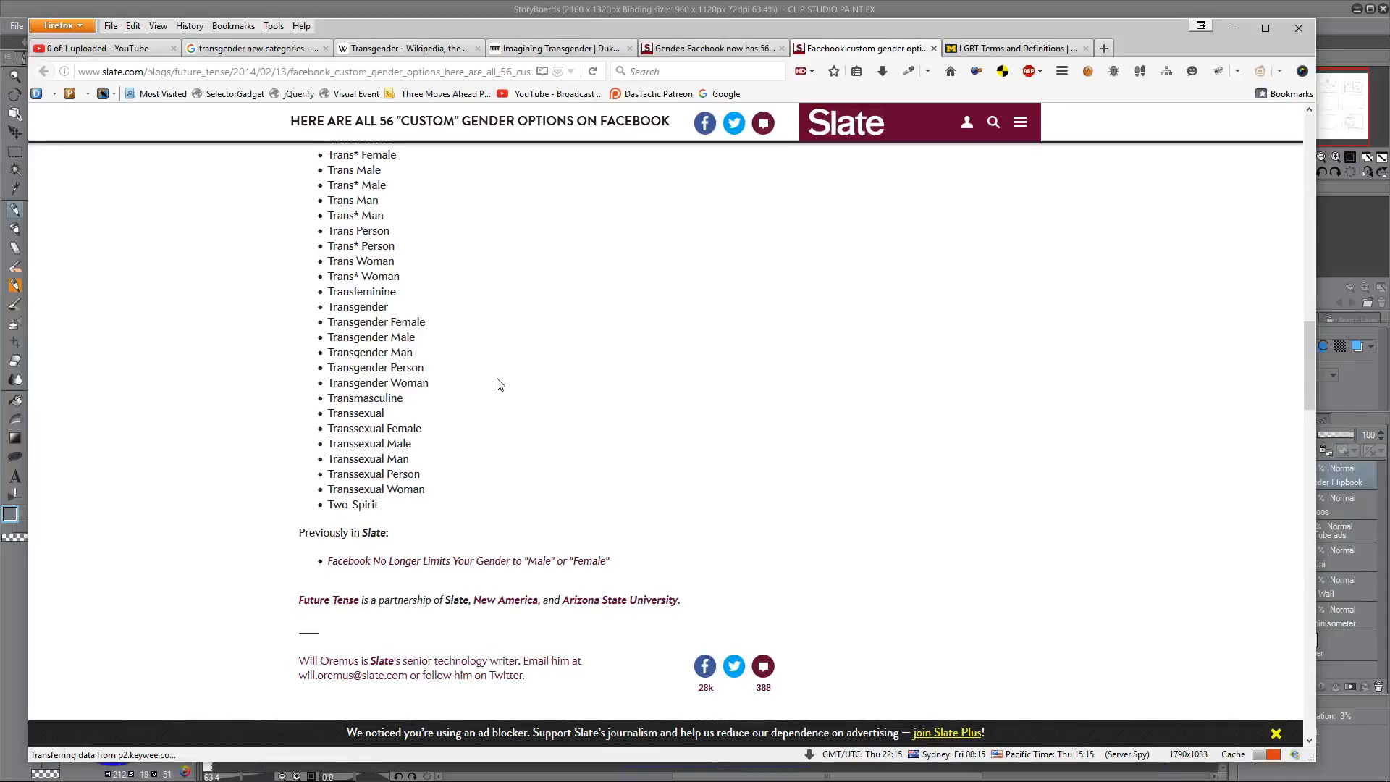
Step: Open the Slate article explaining the new Facebook genders and read its category definitions from Agender/Neutrois through Two-spirit
click(701, 48)
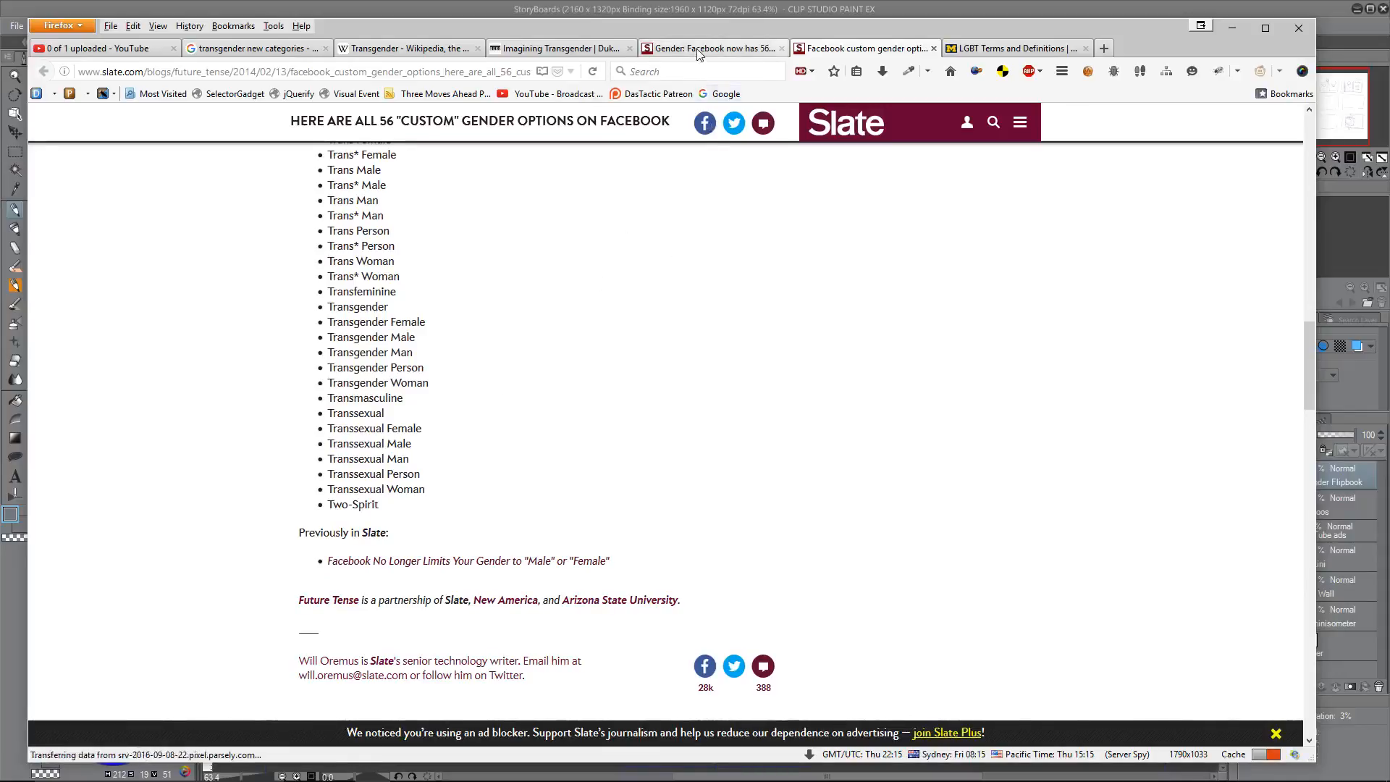
scroll(670, 377, up, 3)
scroll(669, 375, down, 3)
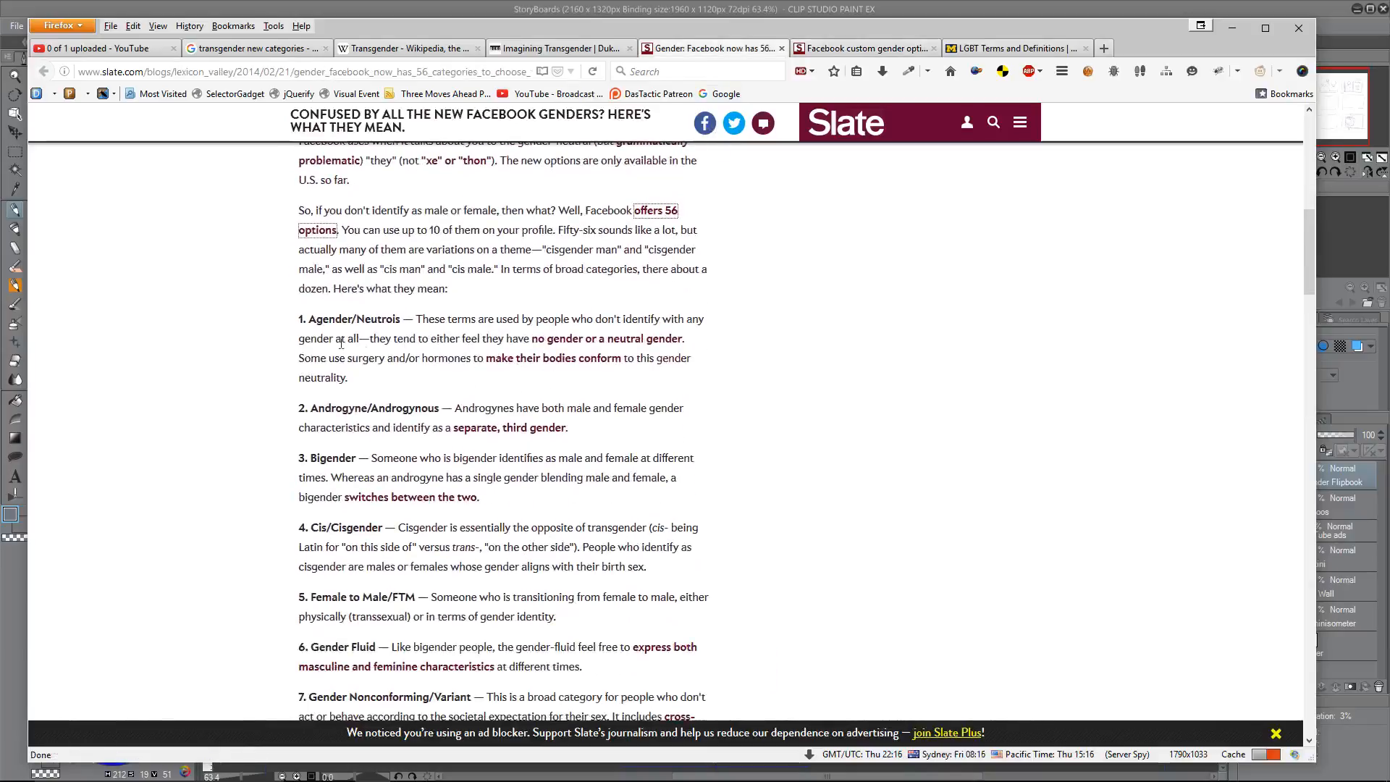
scroll(485, 409, down, 2)
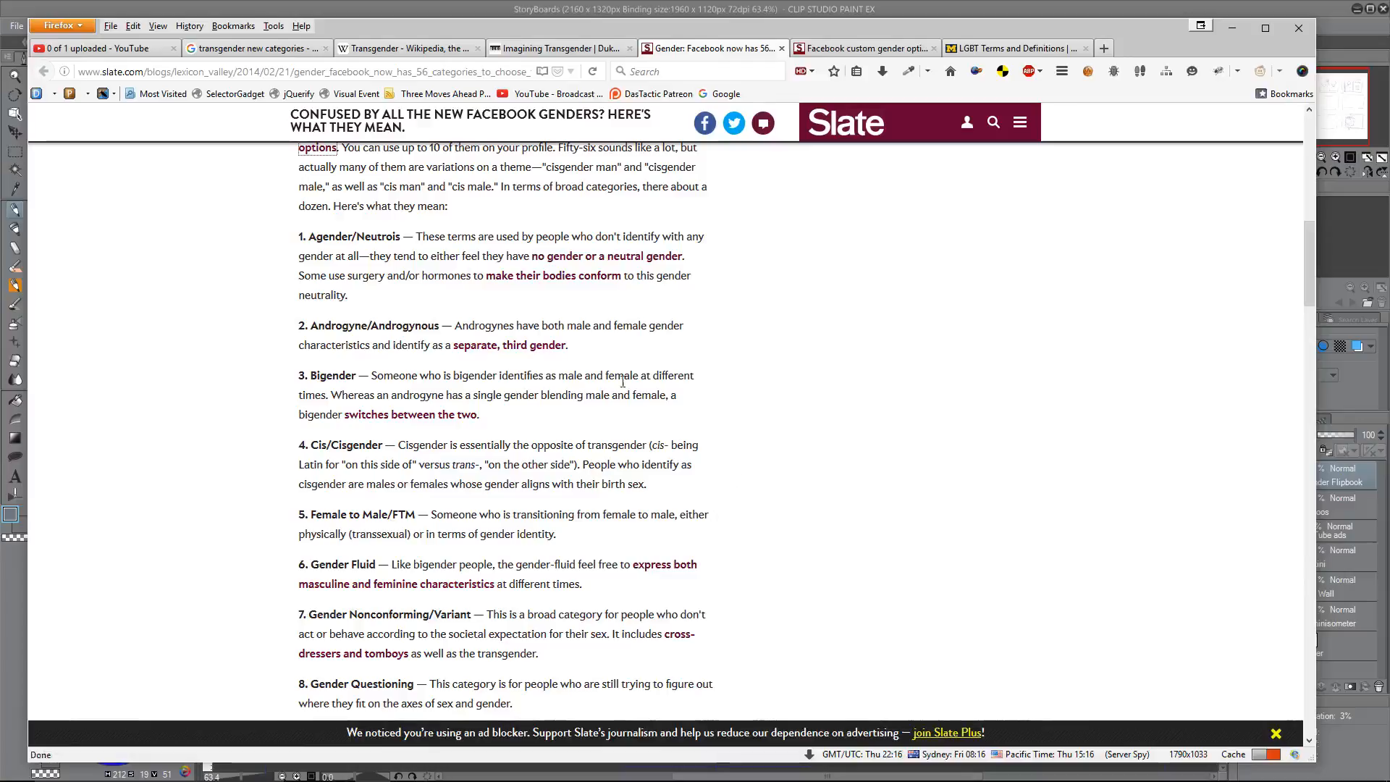
scroll(699, 375, down, 2)
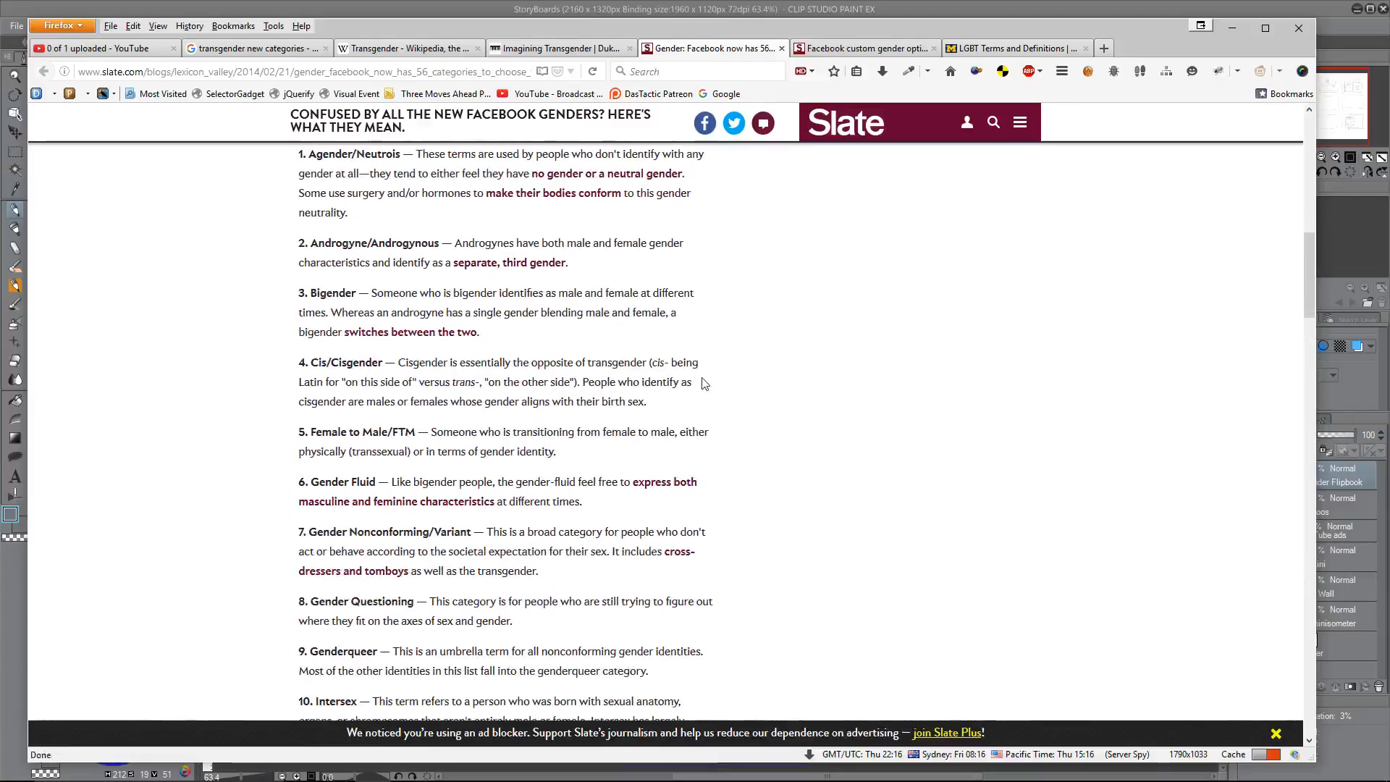
scroll(741, 344, down, 10)
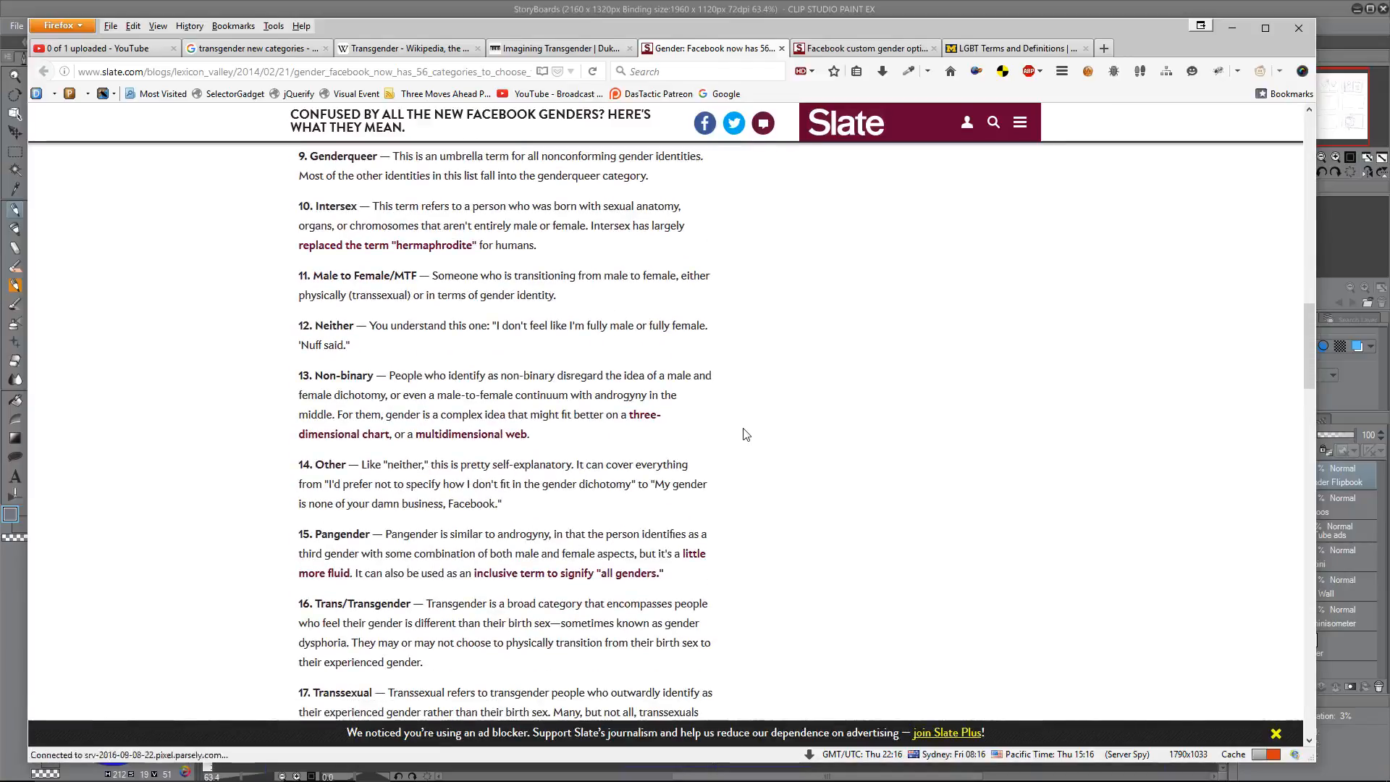
scroll(746, 435, down, 2)
scroll(747, 435, down, 2)
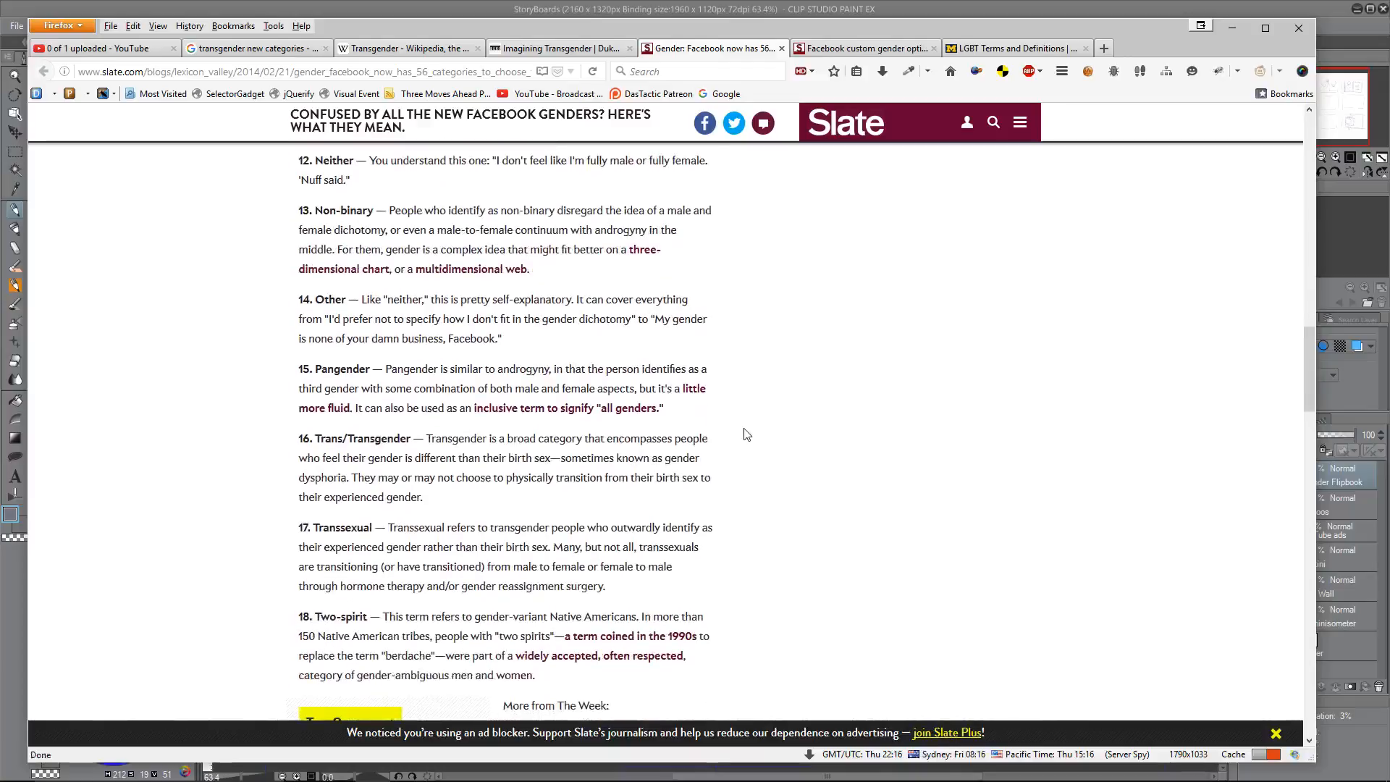
scroll(746, 434, down, 2)
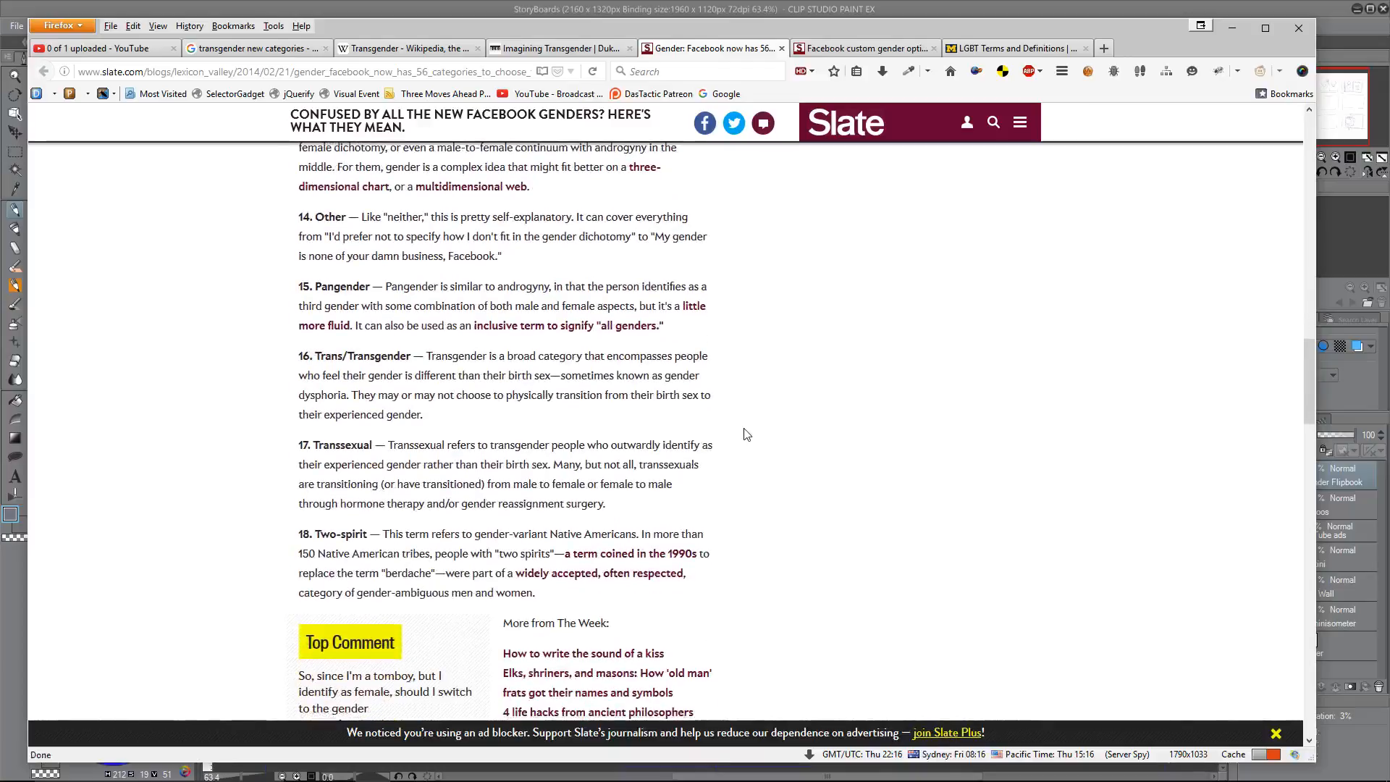
Step: Return to the article's introduction and review the first gender definitions, from Agender/Neutrois to Gender Questioning
scroll(746, 435, up, 2)
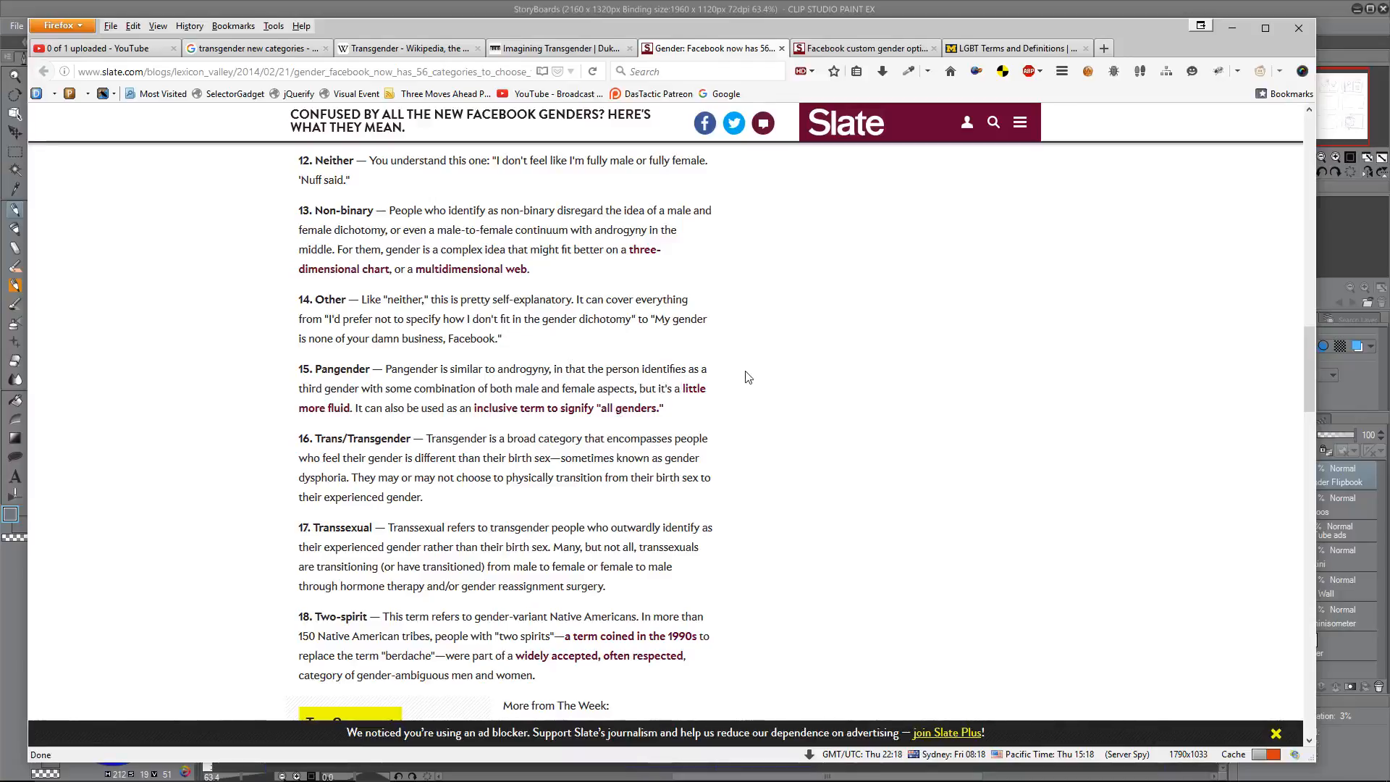
scroll(749, 380, up, 5)
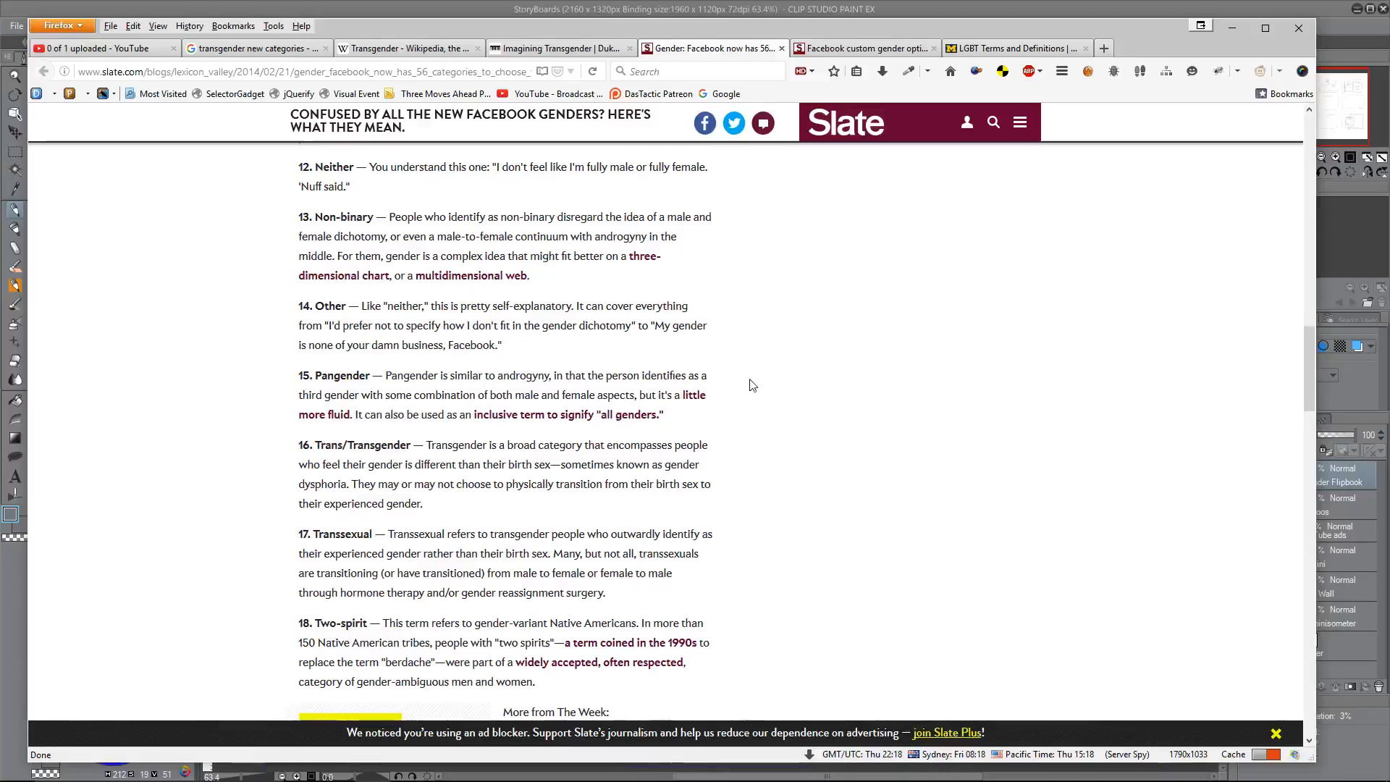
scroll(757, 389, up, 11)
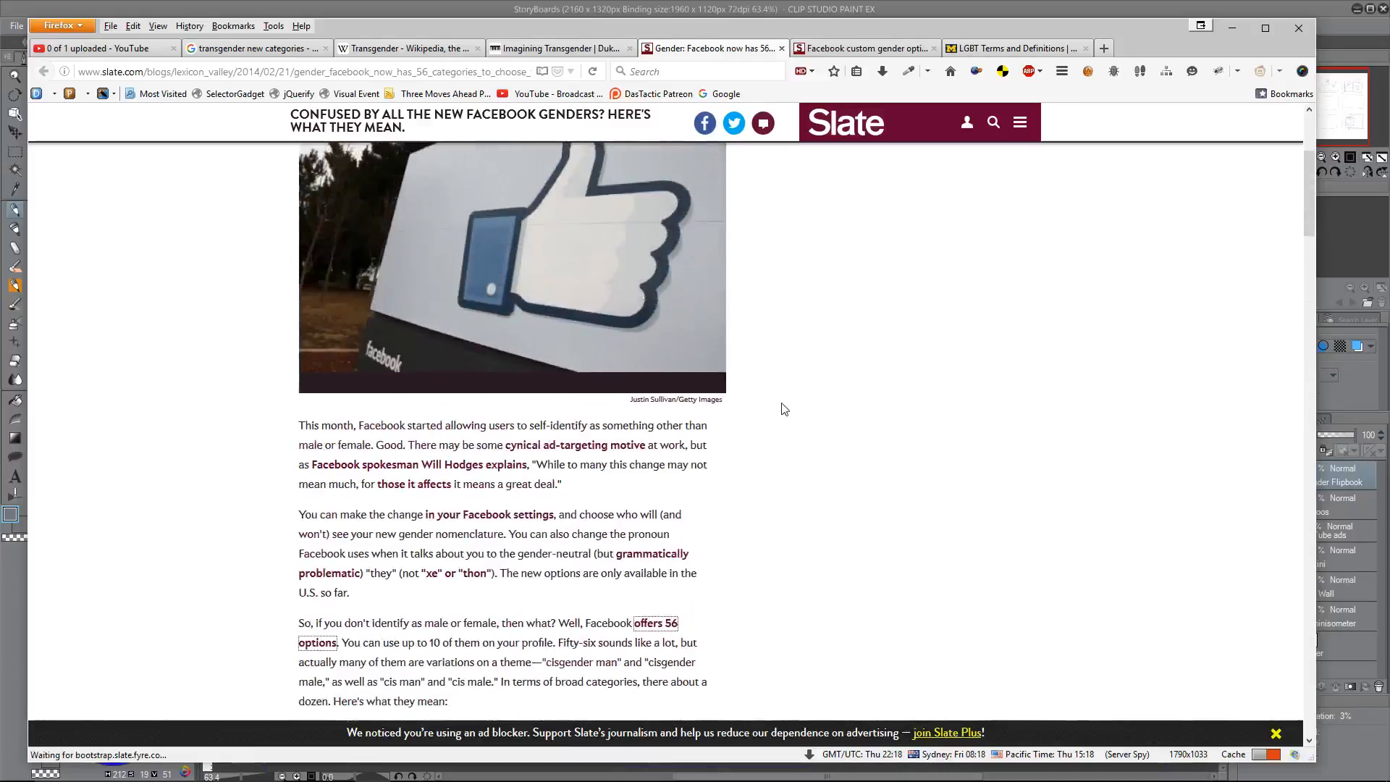
scroll(780, 407, down, 4)
scroll(735, 404, down, 2)
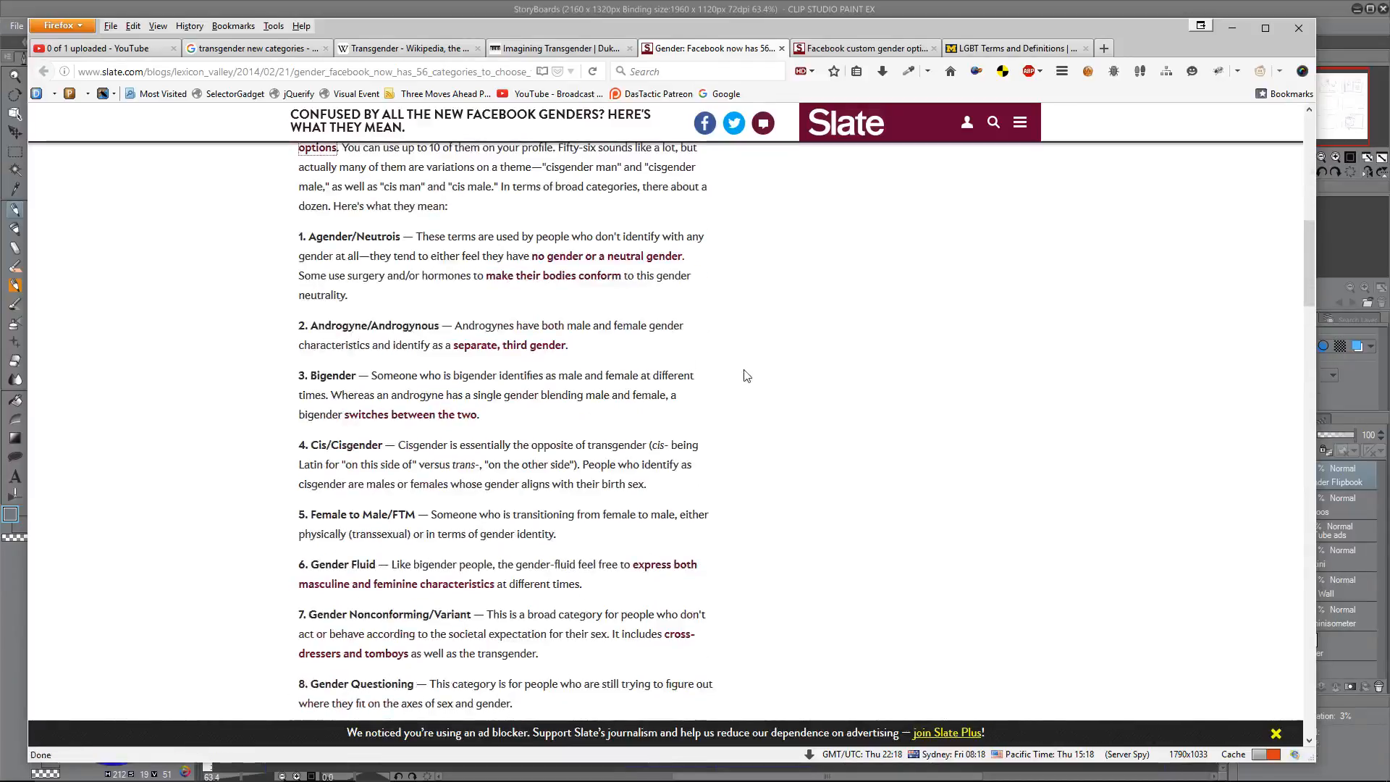